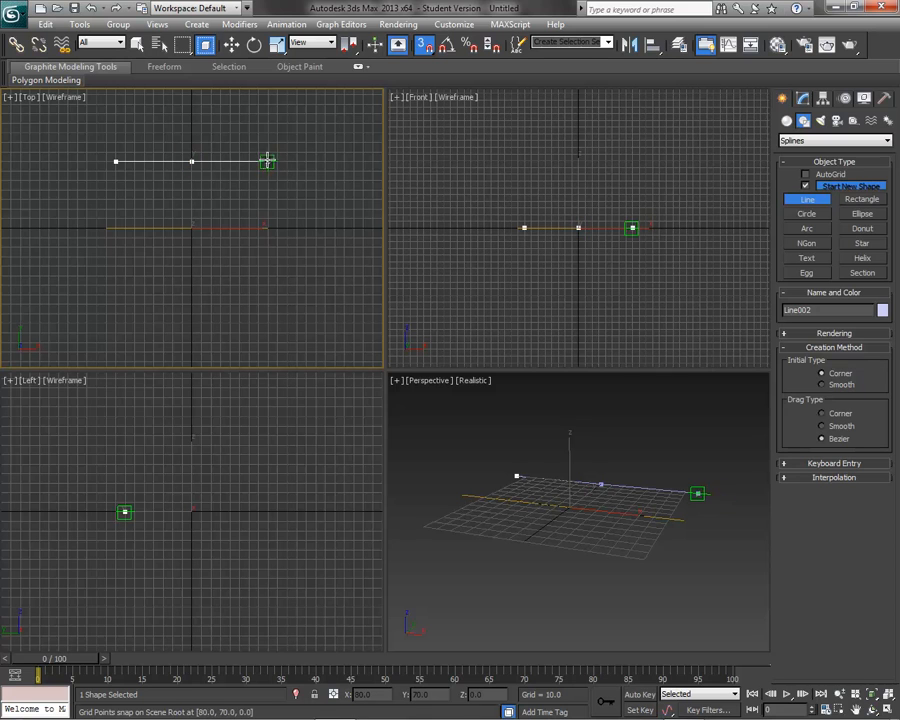
# - In the Top view, end the rear line at X 80, Y 70 and draw the middle cross line from X 0, Y 70 to the origin
pyautogui.click(267, 161)
pyautogui.rightClick(277, 179)
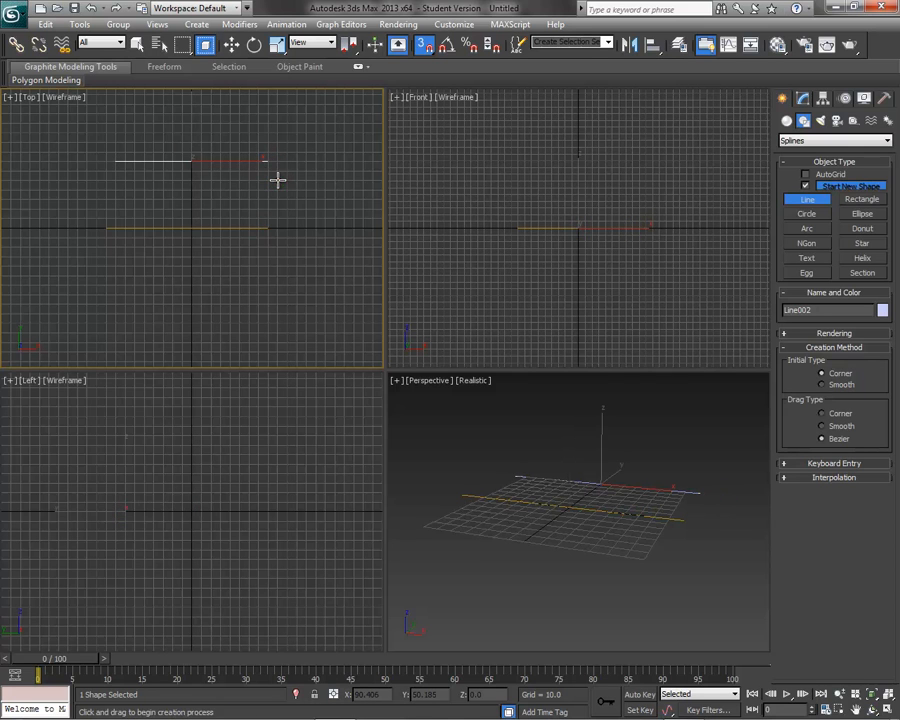
pyautogui.click(191, 161)
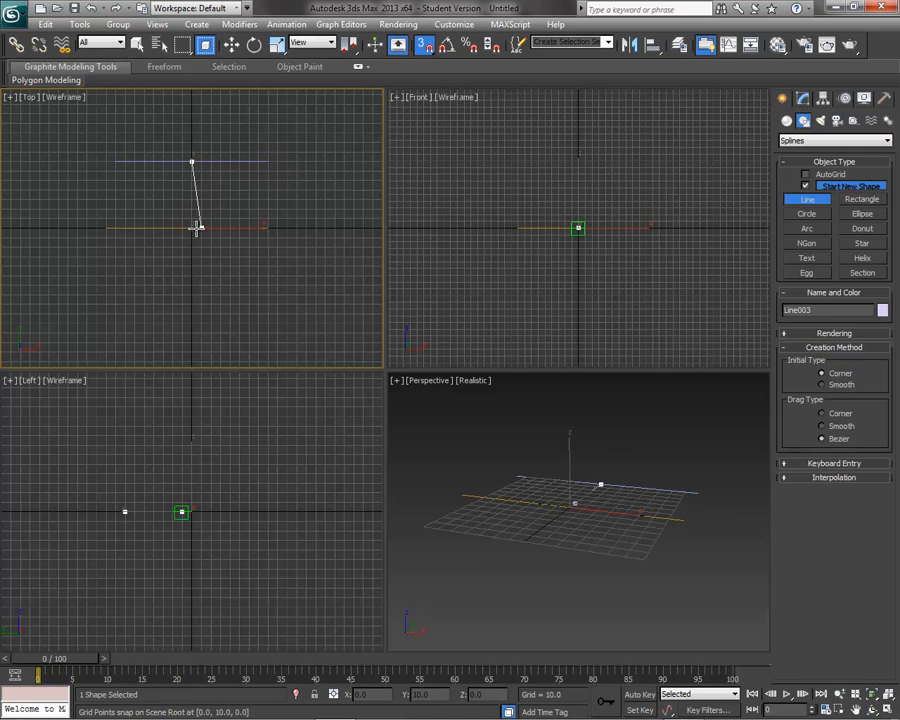
pyautogui.click(200, 228)
pyautogui.rightClick(283, 196)
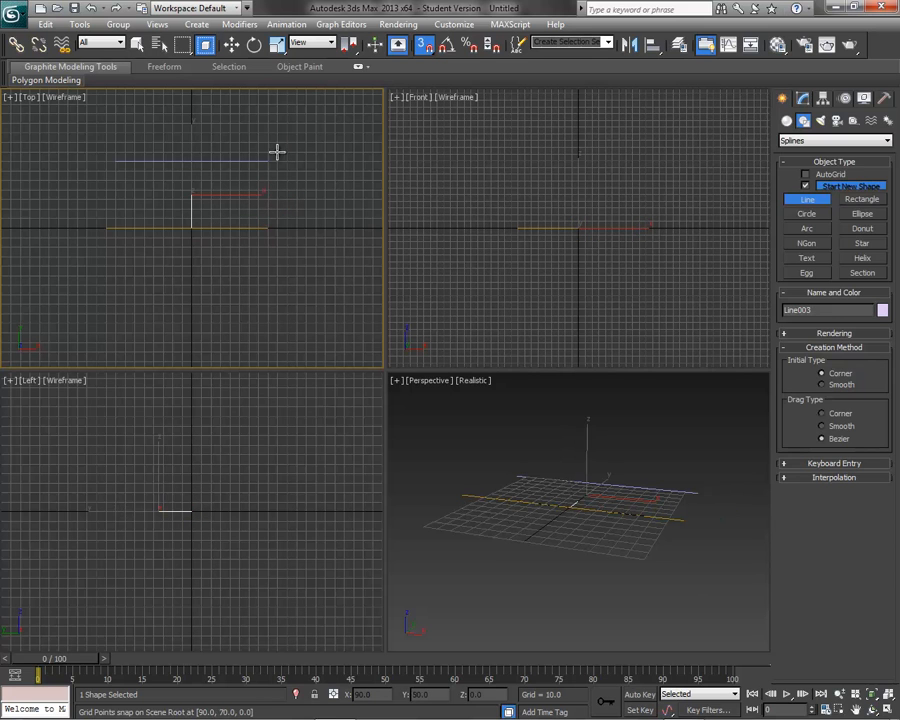
# - Draw the two end lines in the Top view from Y 70 to Y 0, one at X 80 and one at X -90
pyautogui.click(267, 161)
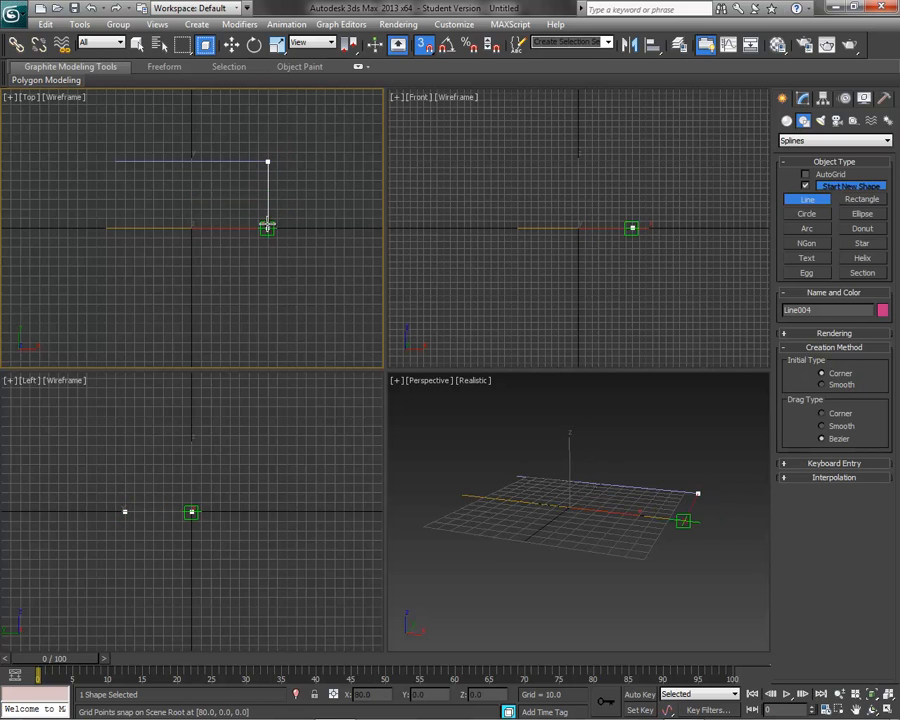
pyautogui.click(268, 228)
pyautogui.rightClick(279, 207)
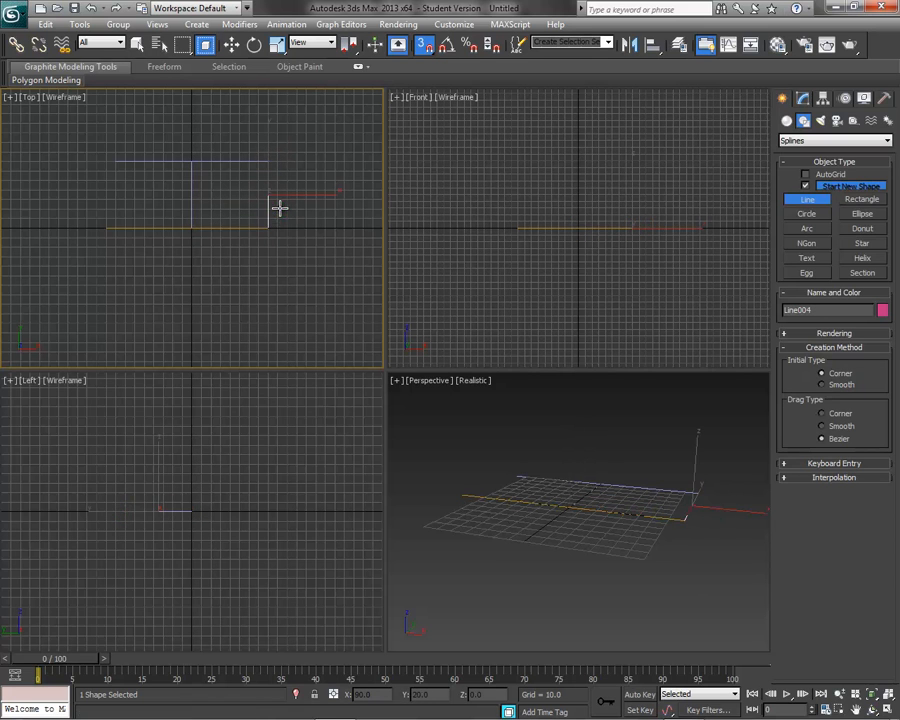
pyautogui.click(106, 161)
pyautogui.click(106, 228)
pyautogui.rightClick(115, 252)
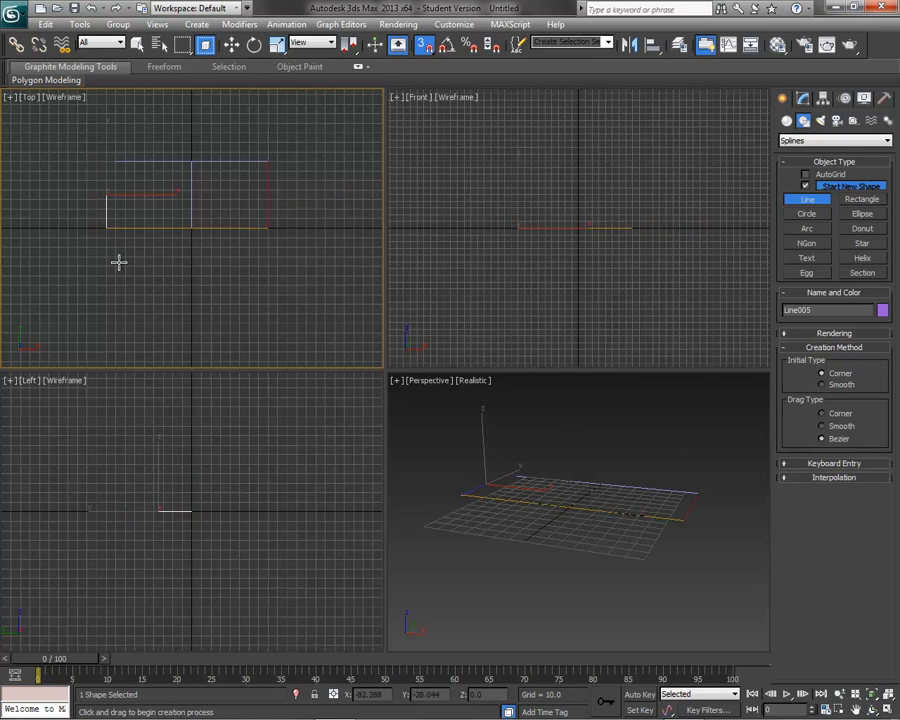
# - Deselect the lines, maximize the Perspective view and hide its grid
pyautogui.click(230, 45)
pyautogui.moveTo(588, 552); pyautogui.dragTo(591, 561, button='middle')
pyautogui.scroll(1, 591, 561)
pyautogui.click(569, 600)
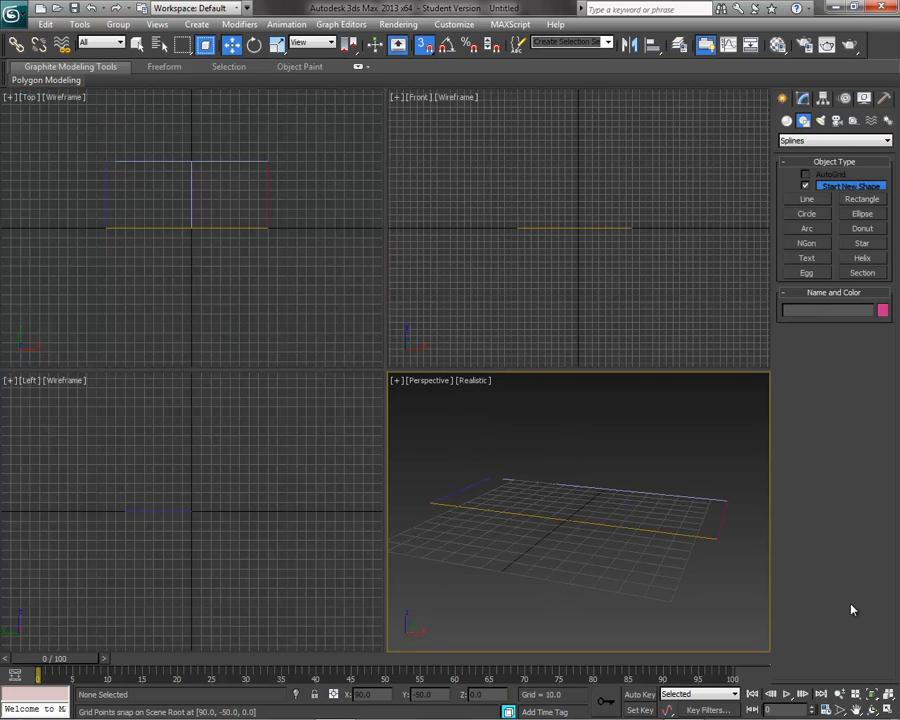
pyautogui.click(886, 708)
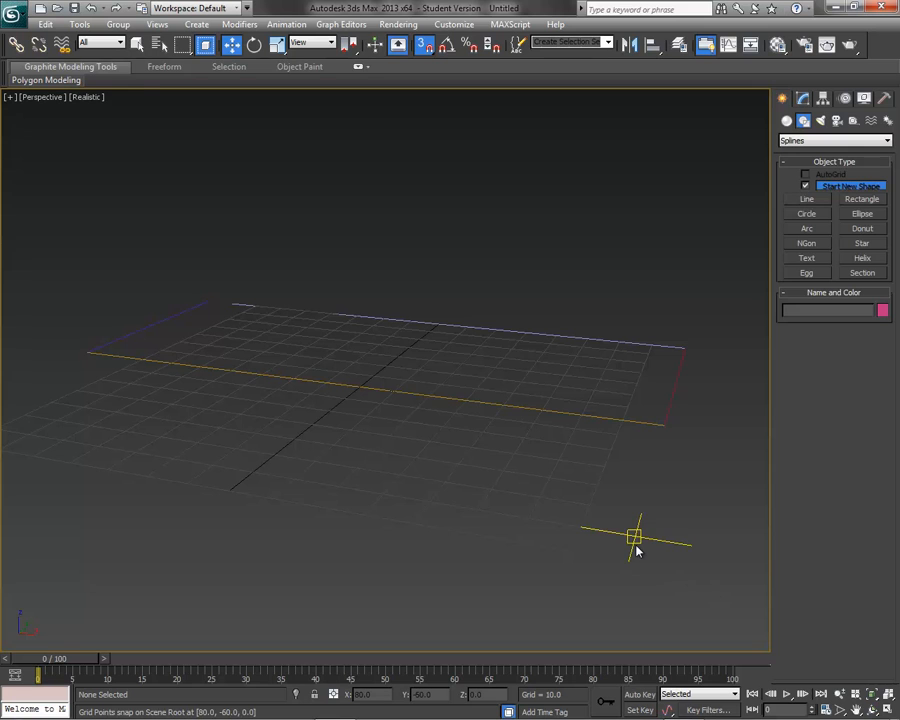
pyautogui.press('g')
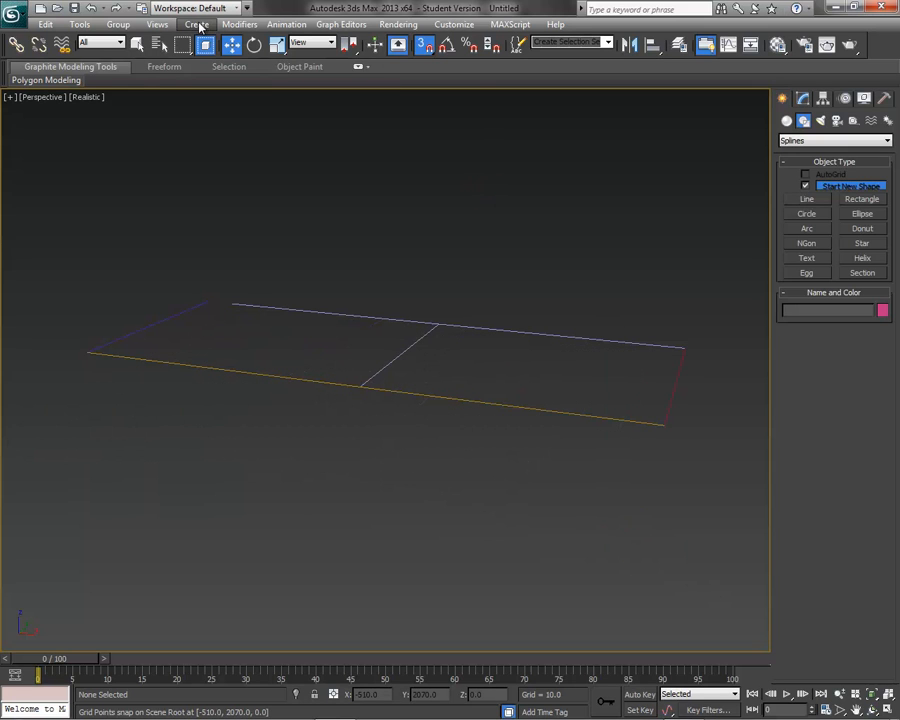
# - Move the rear line's short end vertex to X -90, Y 70 with grid snapping so it meets the end line
pyautogui.click(425, 45)
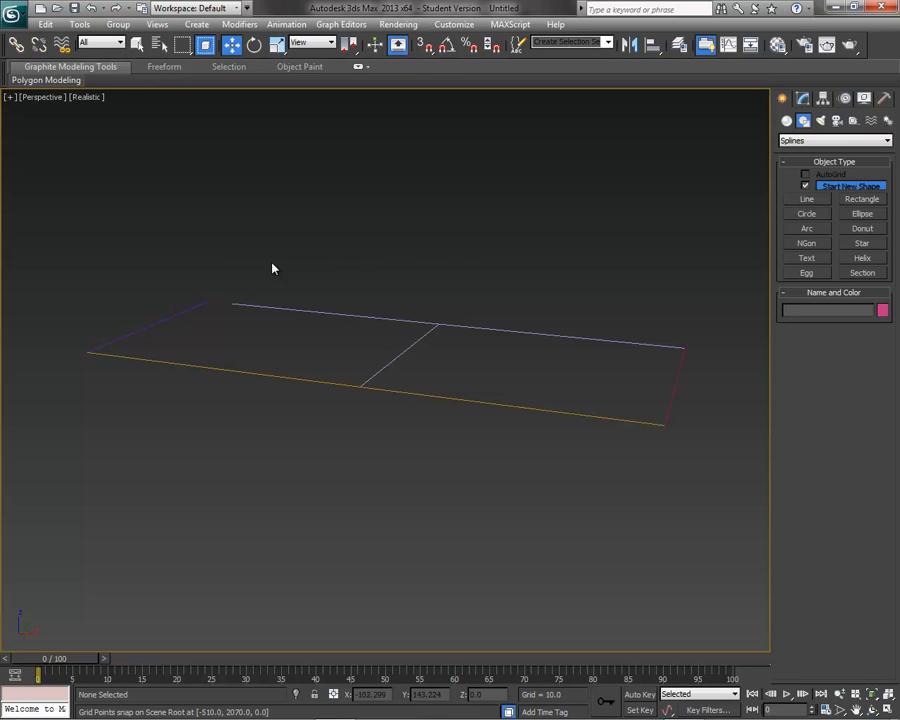
pyautogui.moveTo(443, 262)
pyautogui.keyDown('alt'); pyautogui.mouseDown(button='middle')
pyautogui.moveTo(415, 326)
pyautogui.moveTo(436, 275)
pyautogui.mouseUp(button='middle'); pyautogui.keyUp('alt')
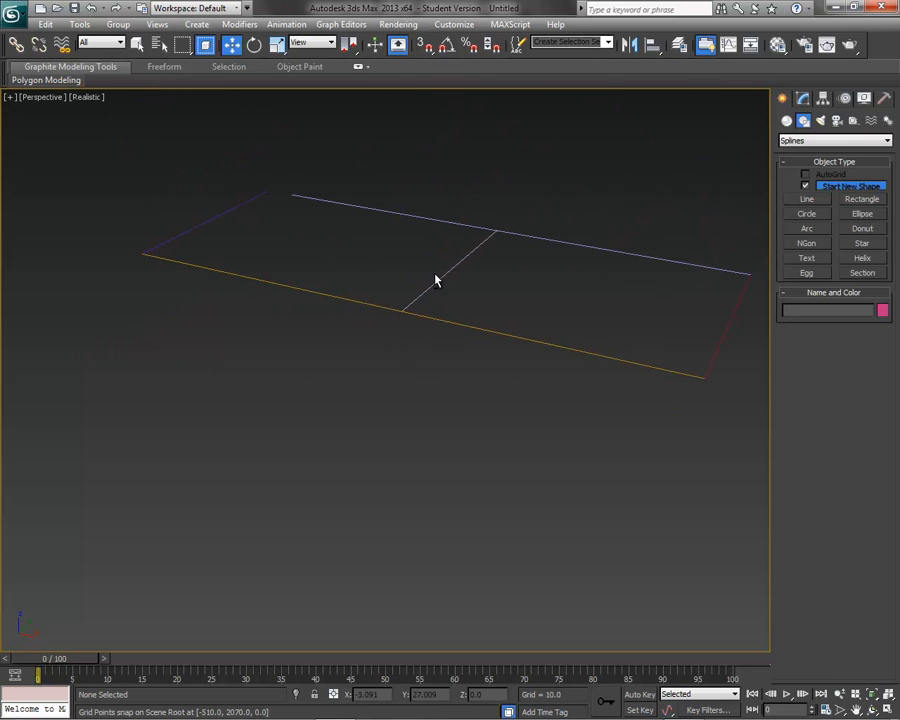
pyautogui.moveTo(360, 260); pyautogui.dragTo(333, 411, button='middle')
pyautogui.scroll(1, 326, 394)
pyautogui.click(291, 241)
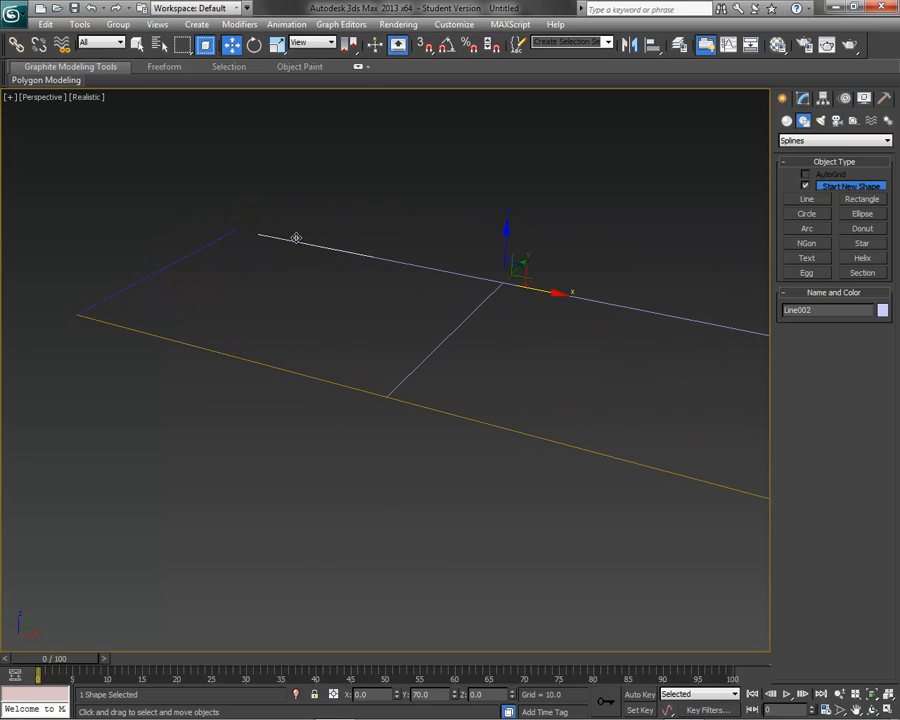
pyautogui.click(803, 99)
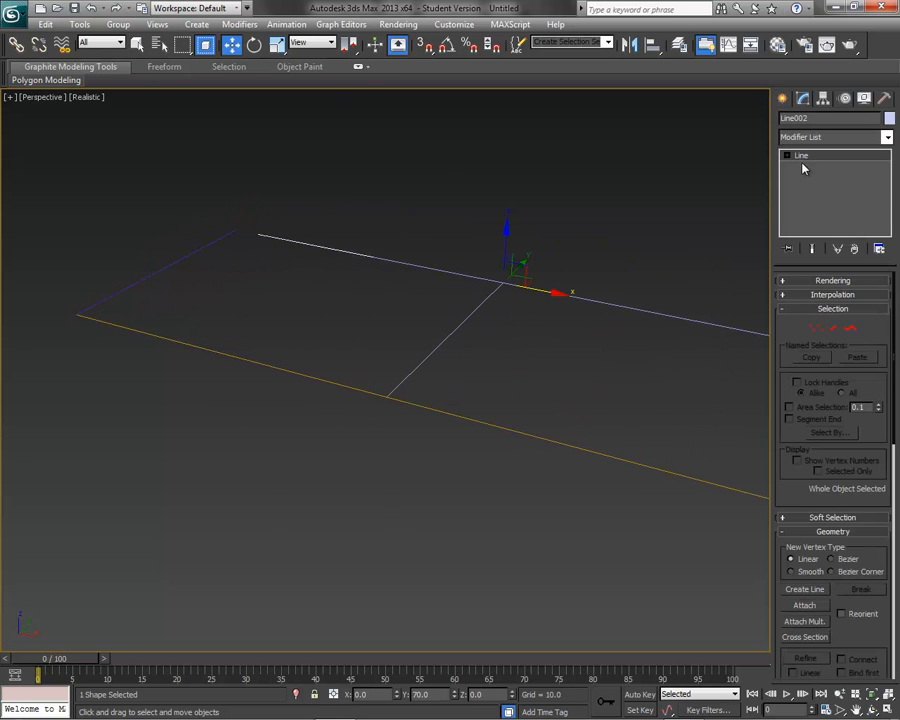
pyautogui.click(817, 330)
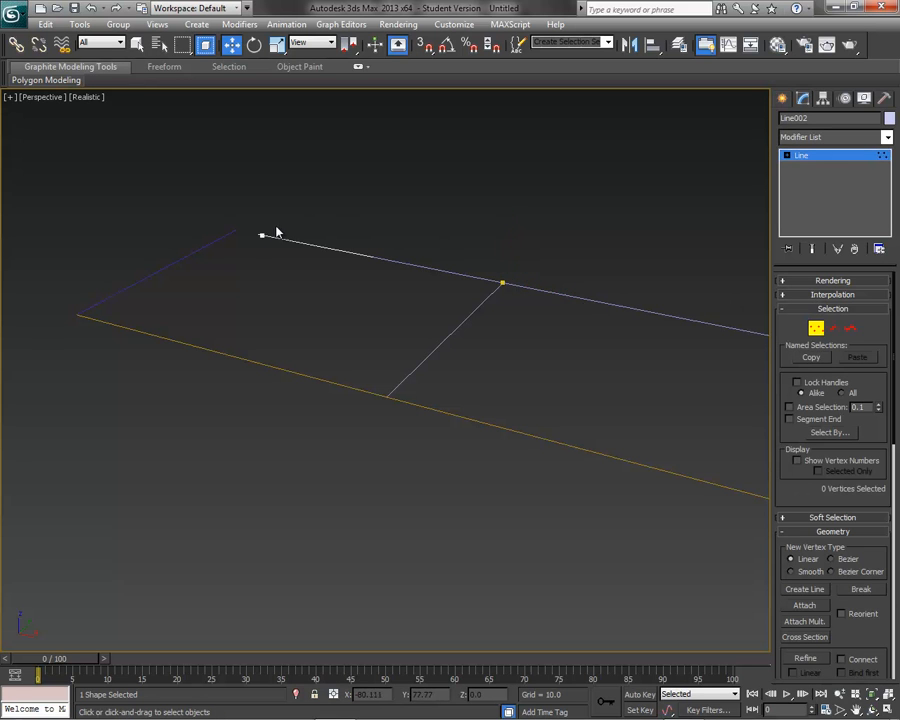
pyautogui.moveTo(248, 253); pyautogui.dragTo(245, 254)
pyautogui.click(424, 44)
pyautogui.moveTo(264, 234); pyautogui.dragTo(235, 231)
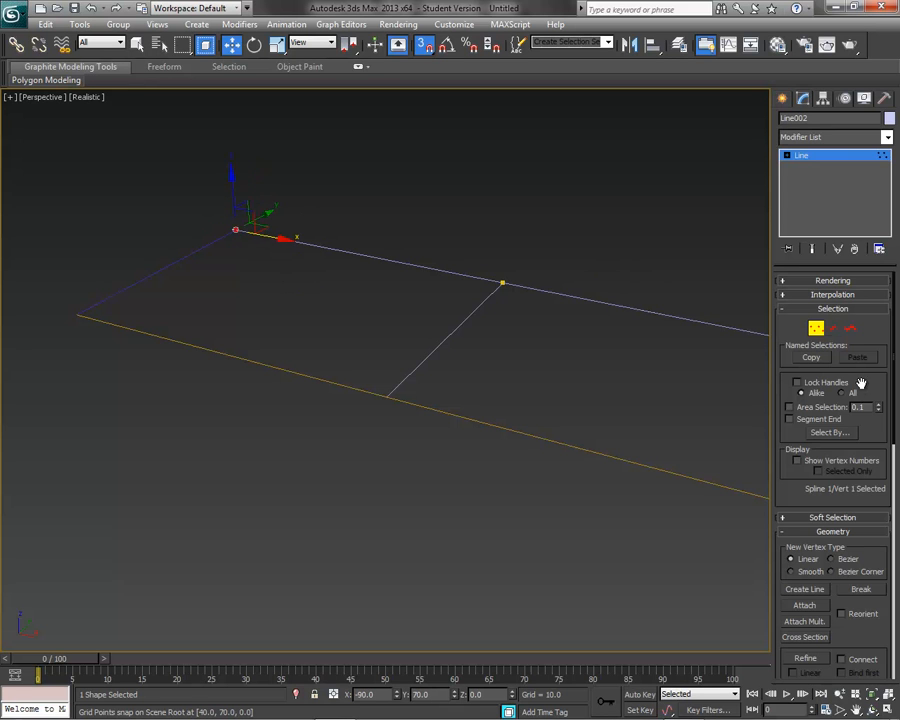
pyautogui.click(816, 329)
pyautogui.click(569, 426)
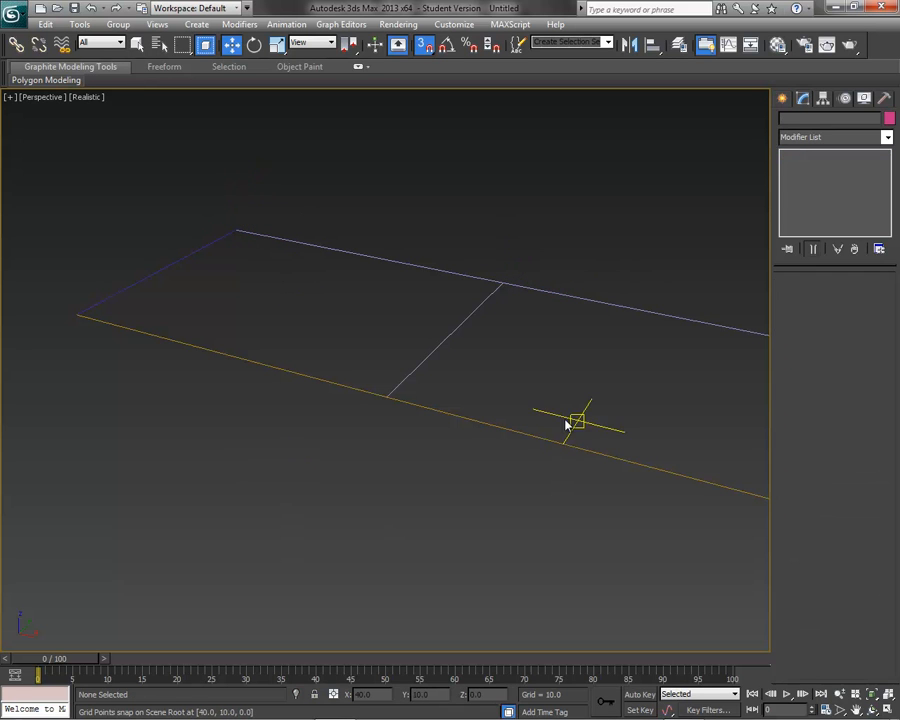
# - Attach Line001, Line003, Line004 and Line005 to the rear line as one spline object
pyautogui.moveTo(607, 382); pyautogui.dragTo(450, 378, button='middle')
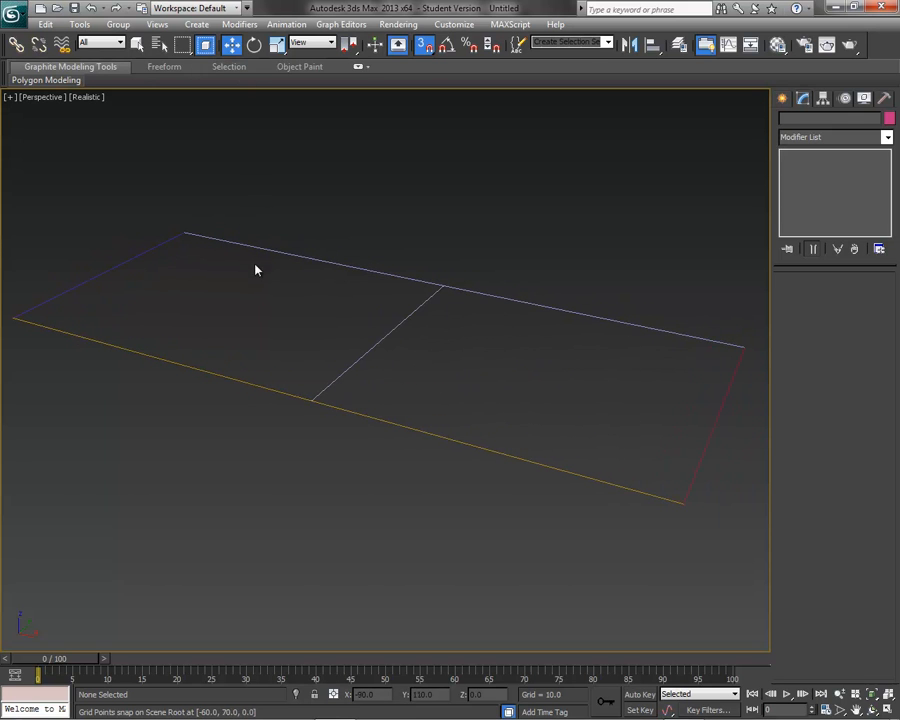
pyautogui.click(263, 250)
pyautogui.click(424, 44)
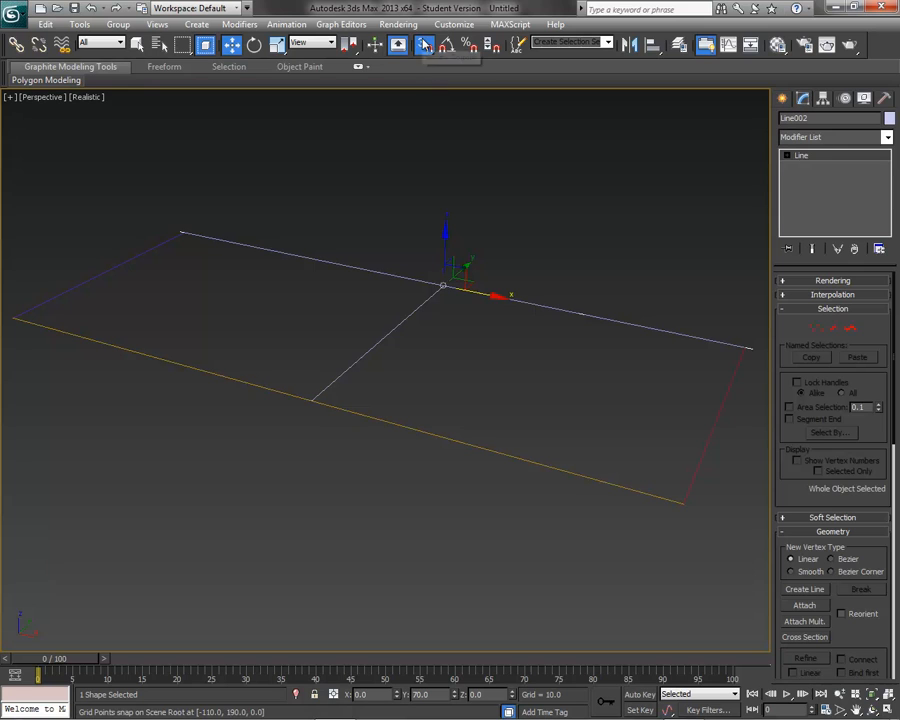
pyautogui.click(851, 330)
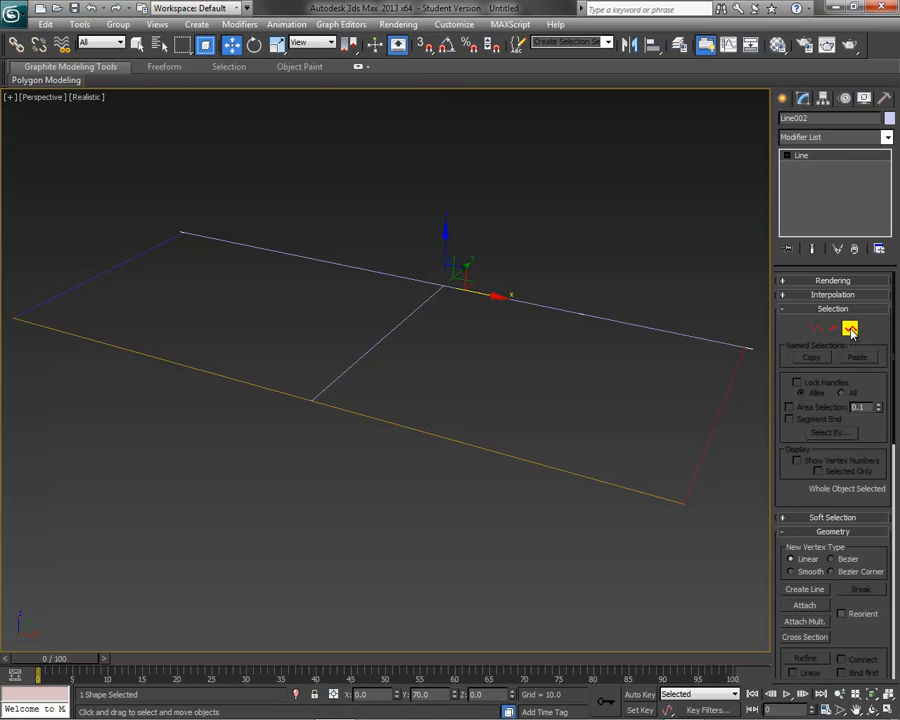
pyautogui.click(804, 622)
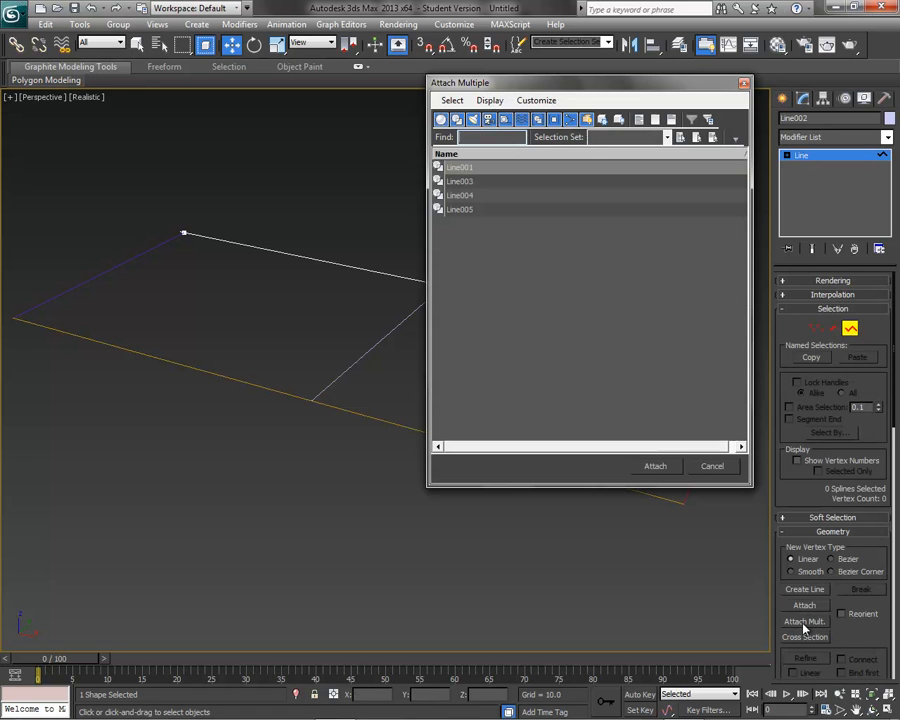
pyautogui.click(459, 168)
pyautogui.keyDown('shift'); pyautogui.click(464, 209); pyautogui.keyUp('shift')
pyautogui.click(655, 466)
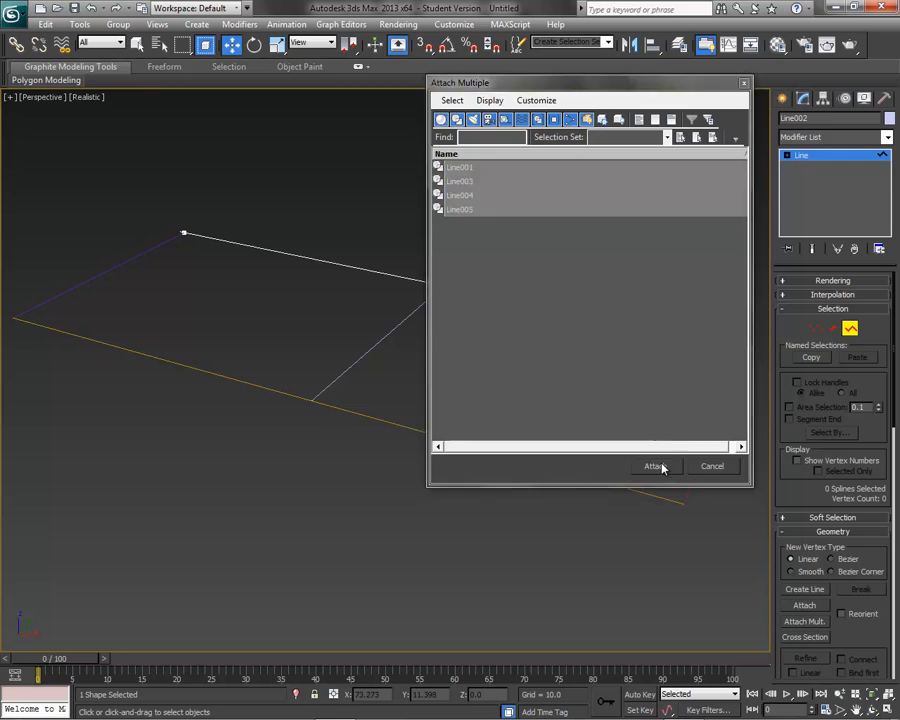
# - Lower the four vertices of the middle cross line along Z to form a V shape, and leave vertex editing
pyautogui.click(816, 331)
pyautogui.click(455, 237)
pyautogui.keyDown('alt'); pyautogui.moveTo(503, 350); pyautogui.dragTo(546, 352, button='middle'); pyautogui.keyUp('alt')
pyautogui.moveTo(452, 487); pyautogui.dragTo(452, 485)
pyautogui.moveTo(400, 233); pyautogui.dragTo(402, 366)
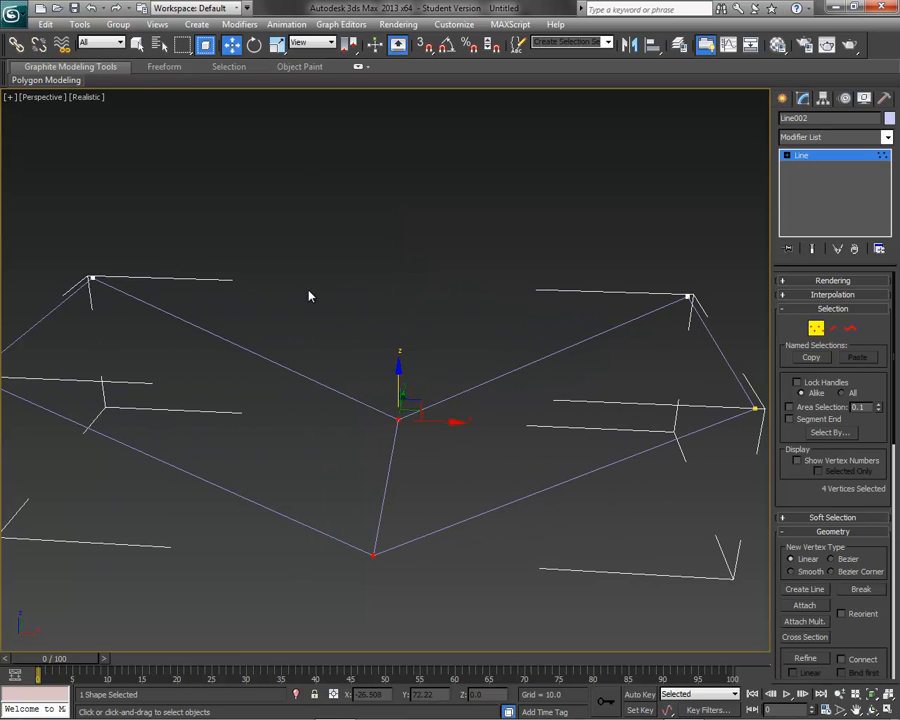
pyautogui.click(385, 295)
pyautogui.keyDown('alt'); pyautogui.moveTo(557, 322); pyautogui.dragTo(579, 379, button='middle'); pyautogui.keyUp('alt')
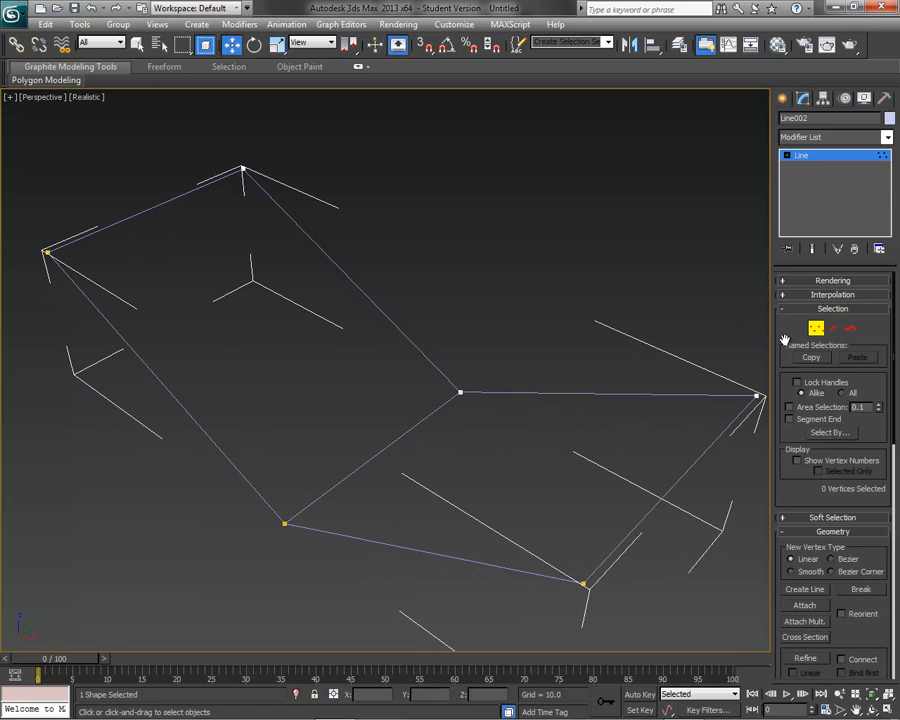
pyautogui.click(808, 333)
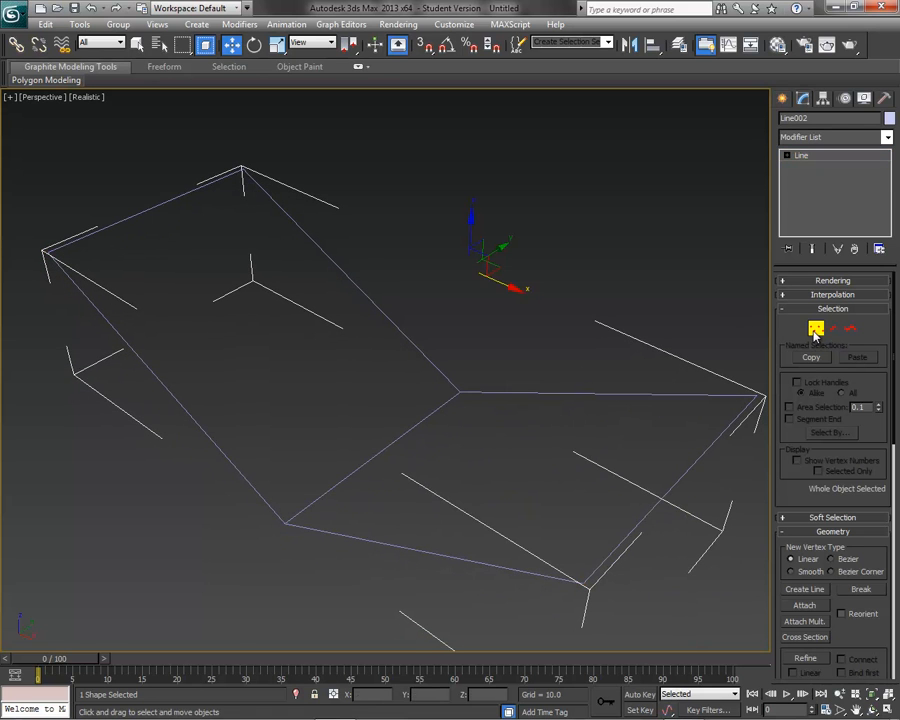
# - Apply the Surface modifier to the spline cage and turn on Flip Normals
pyautogui.click(887, 137)
pyautogui.scroll(-7, 797, 597)
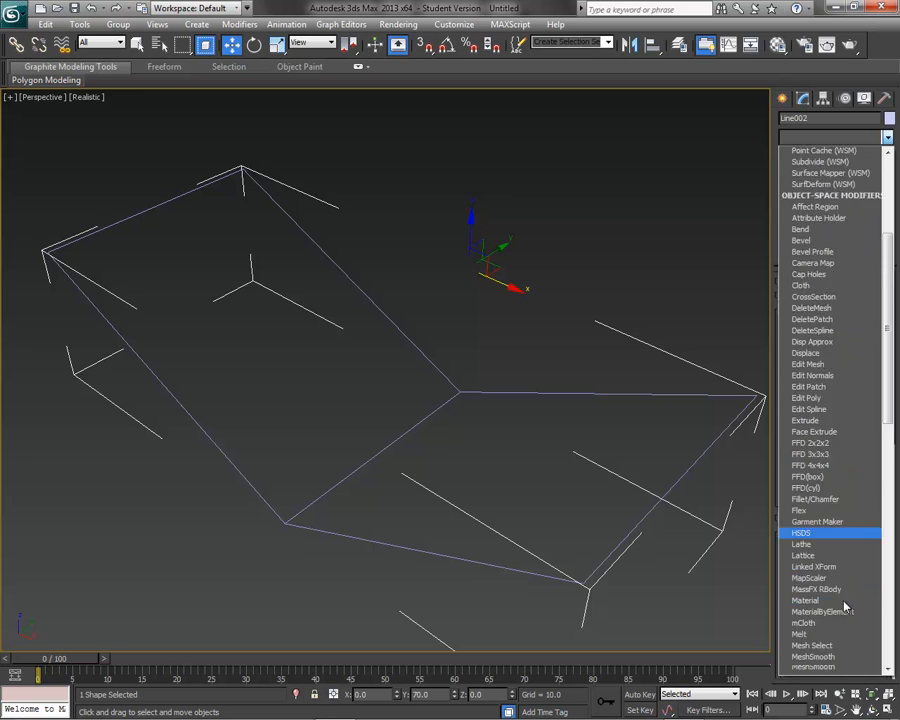
pyautogui.scroll(-7, 843, 606)
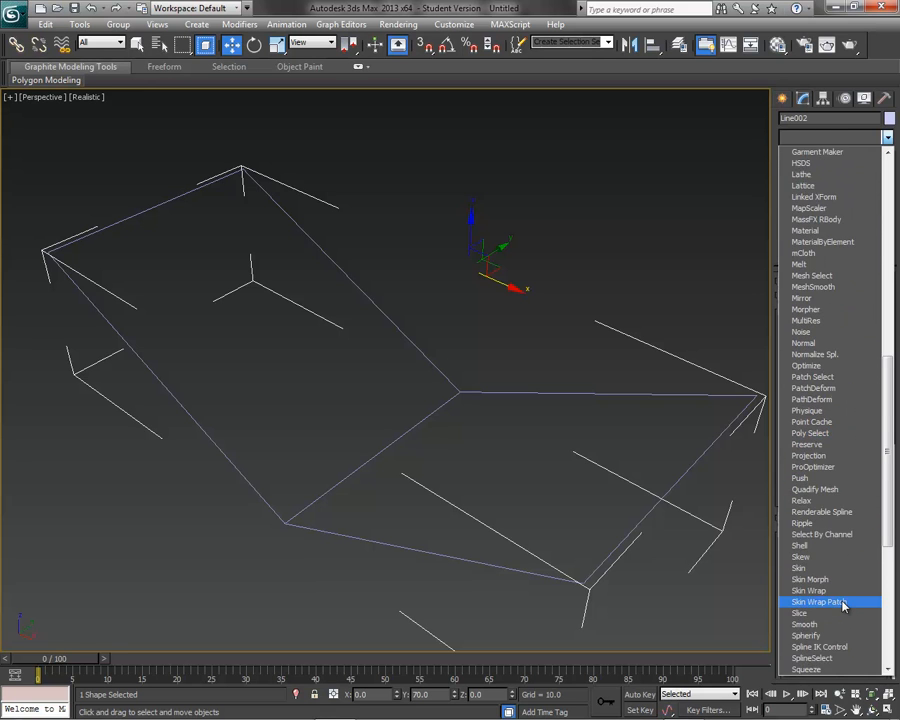
pyautogui.scroll(-3, 843, 604)
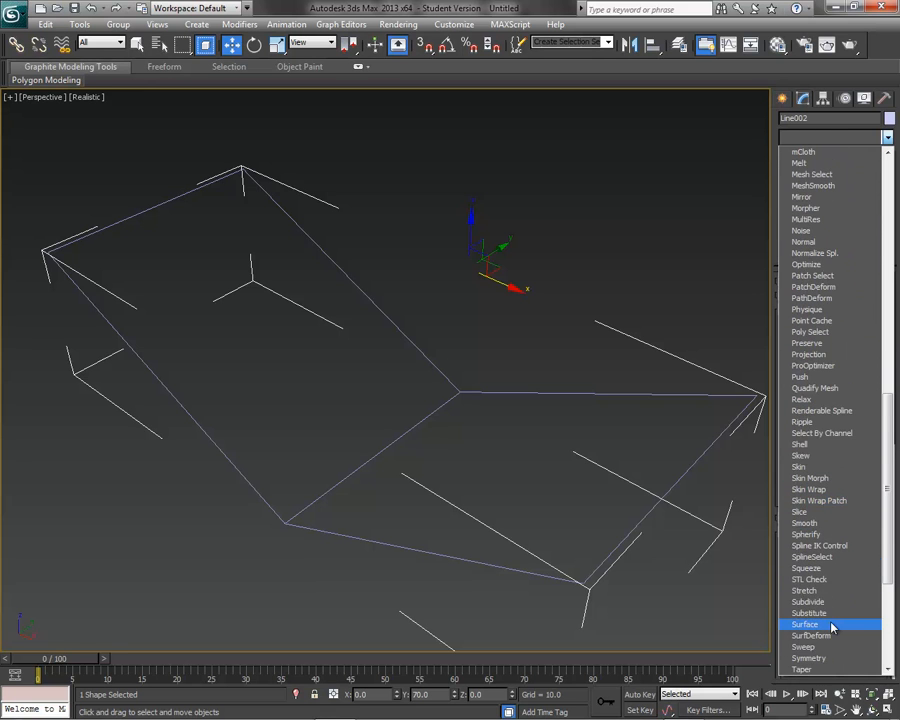
pyautogui.click(806, 624)
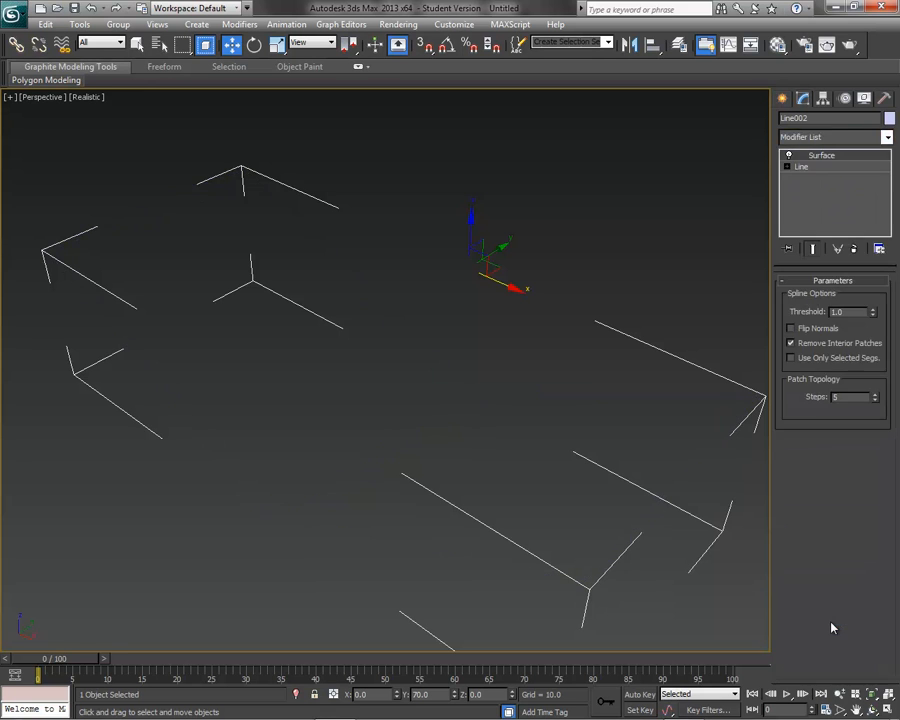
pyautogui.click(791, 329)
pyautogui.moveTo(484, 368)
pyautogui.keyDown('alt'); pyautogui.mouseDown(button='middle')
pyautogui.moveTo(510, 335)
pyautogui.moveTo(567, 352)
pyautogui.moveTo(558, 410)
pyautogui.moveTo(500, 418)
pyautogui.moveTo(478, 371)
pyautogui.mouseUp(button='middle'); pyautogui.keyUp('alt')
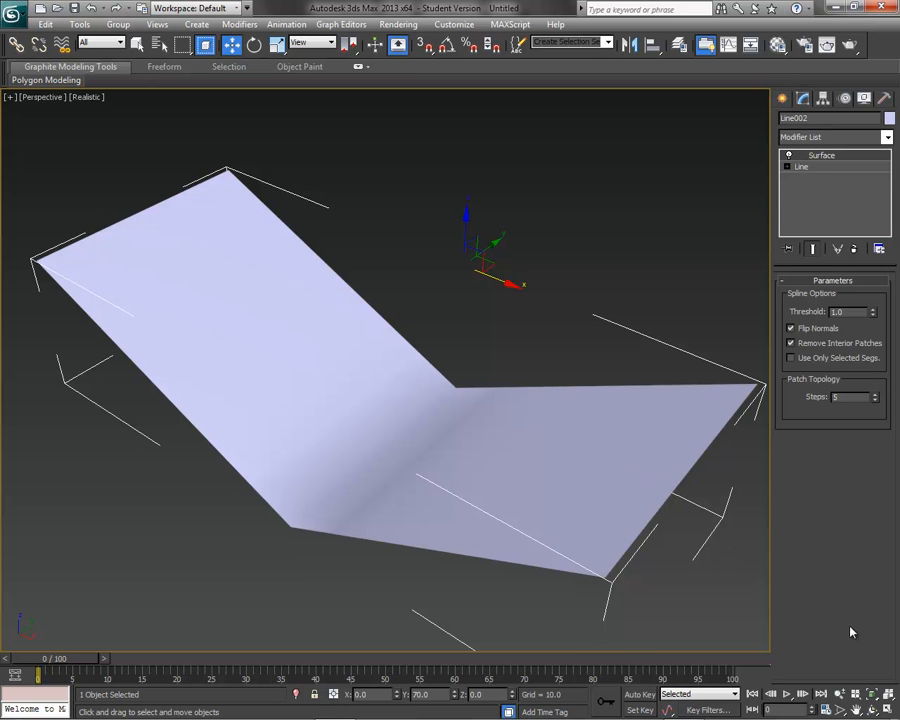
# - With grid snapping, draw a peaked line from the surface's rear corner at X -90, Y 70 through X 0, Y 120 to the other rear corner
pyautogui.click(887, 709)
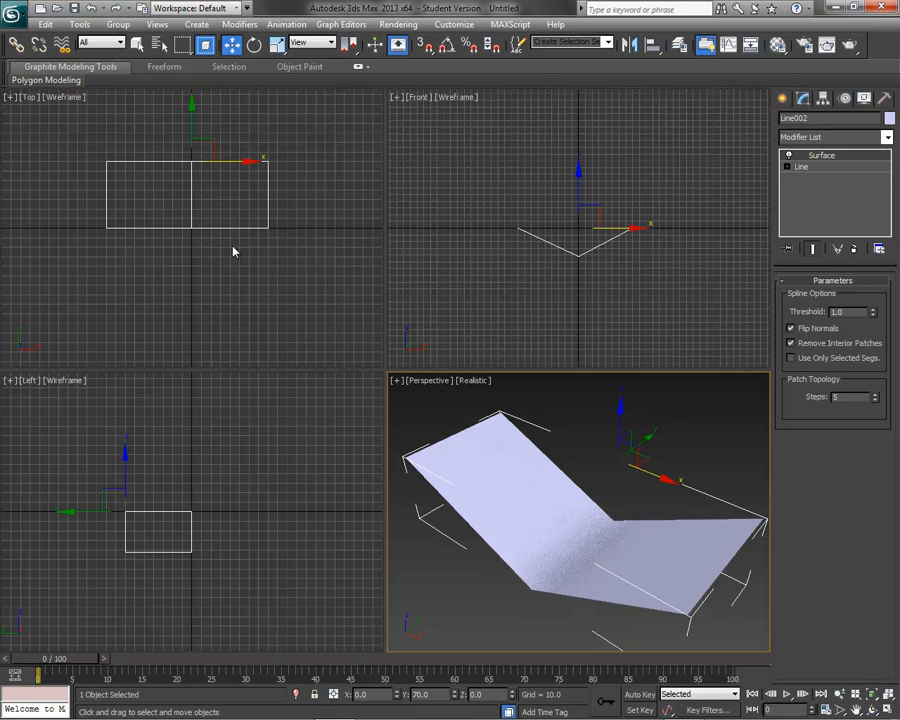
pyautogui.moveTo(317, 201); pyautogui.dragTo(313, 243, button='middle')
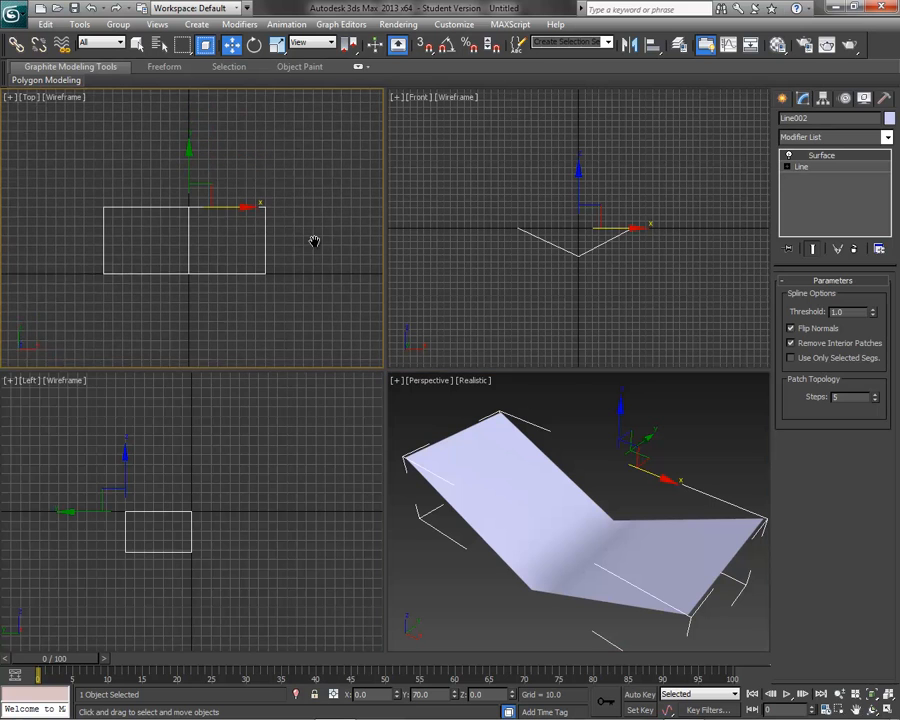
pyautogui.press('s')
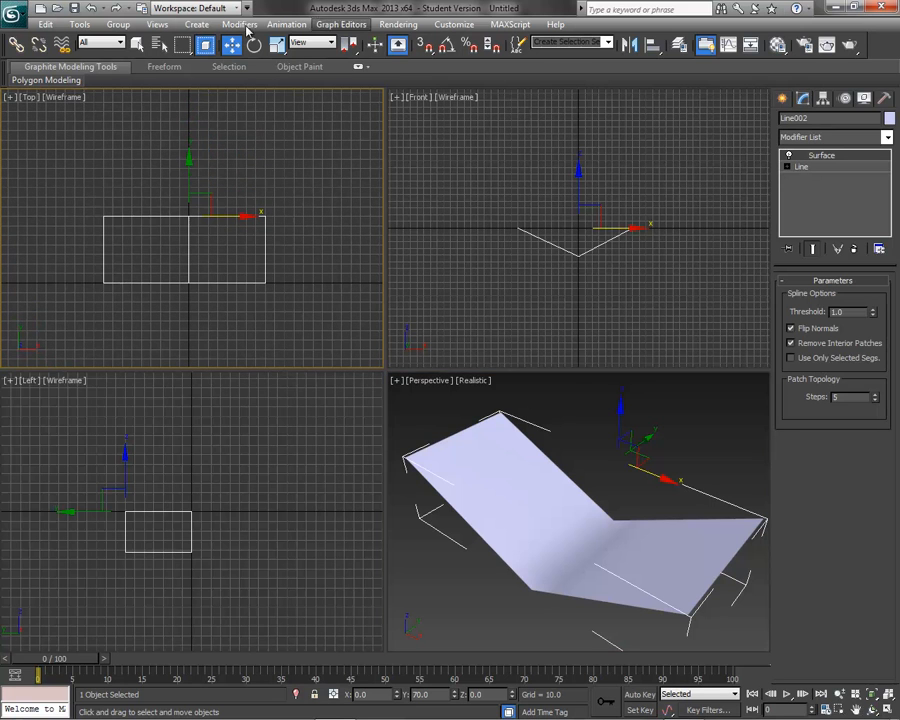
pyautogui.click(196, 24)
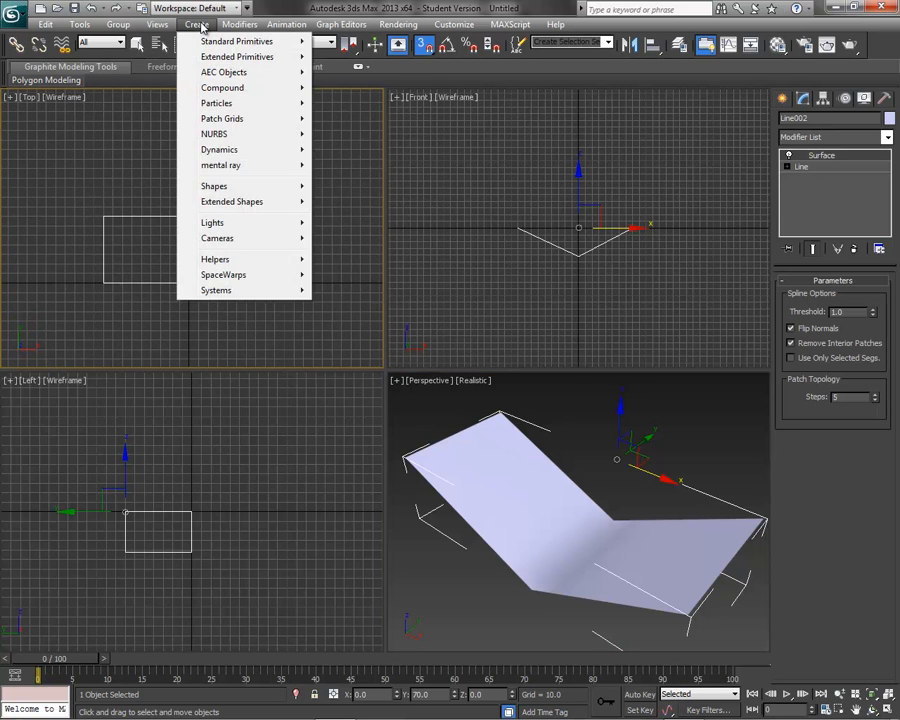
pyautogui.moveTo(227, 189)
pyautogui.click(340, 187)
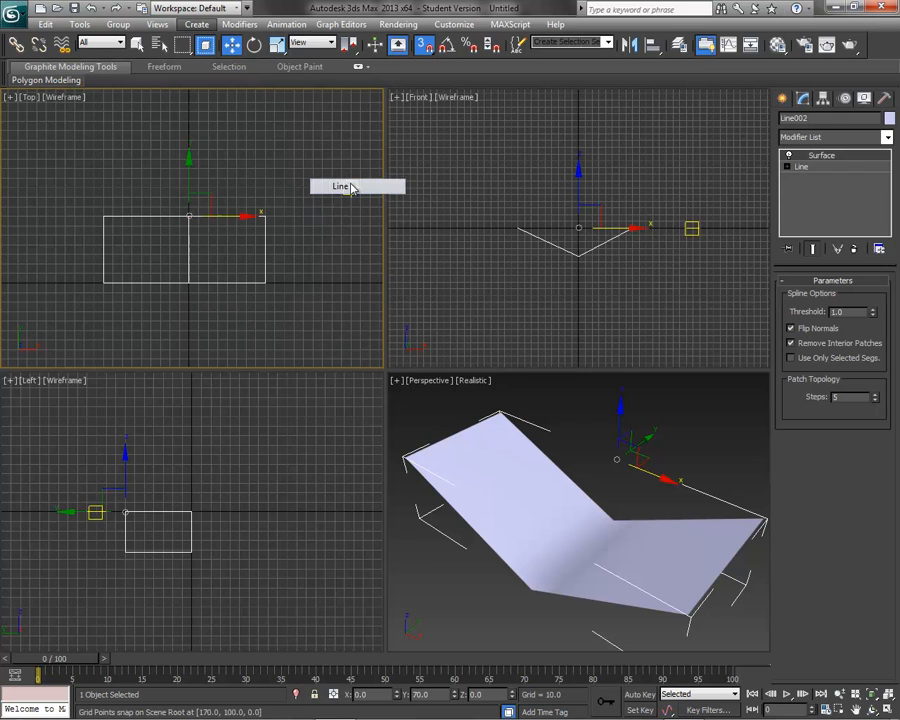
pyautogui.click(103, 215)
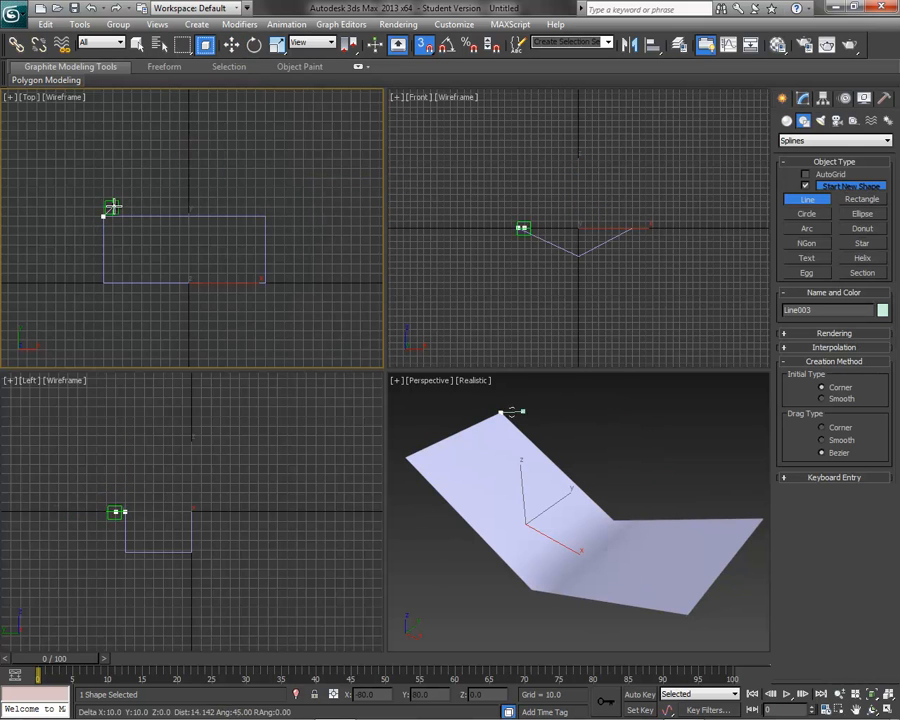
pyautogui.click(190, 170)
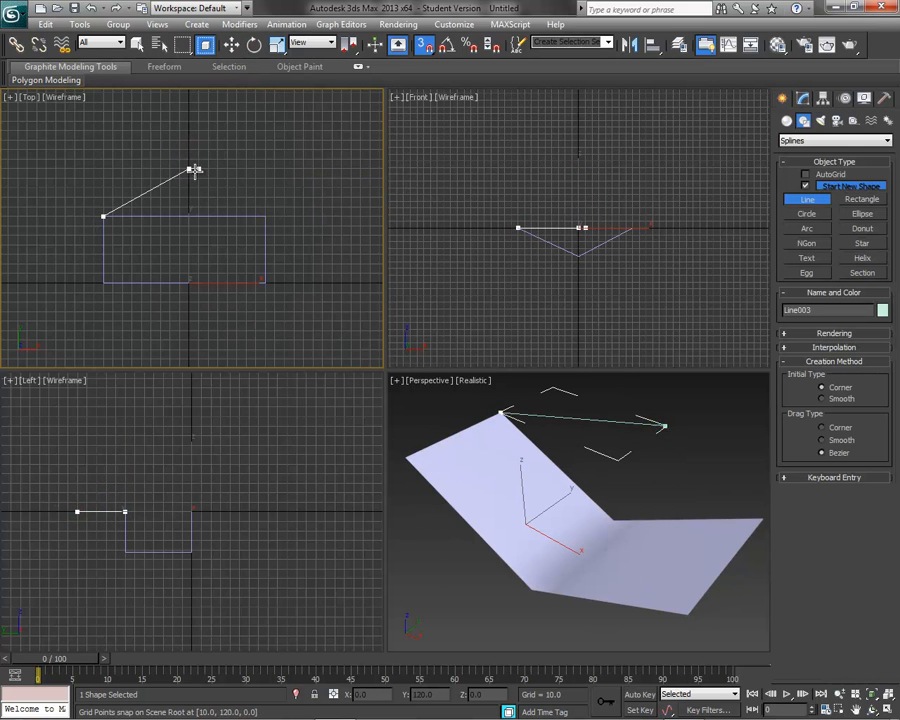
pyautogui.click(264, 215)
pyautogui.rightClick(345, 200)
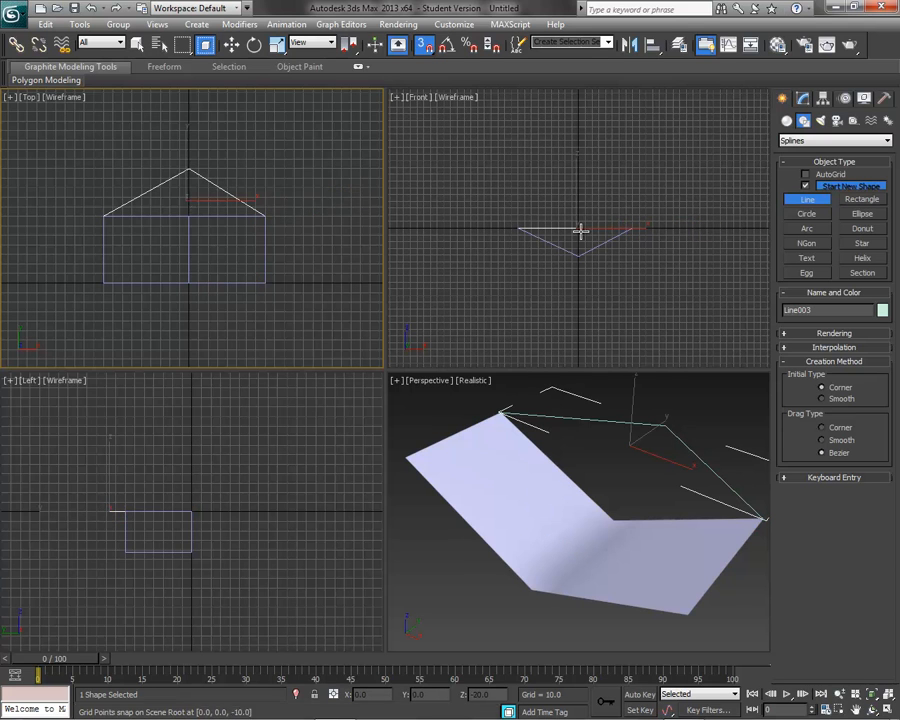
# - Draw a straight line from the peak at X 0, Y 120 to the rear edge's middle at X 0, Y 70
pyautogui.scroll(1, 706, 261)
pyautogui.moveTo(702, 262); pyautogui.dragTo(701, 207, button='middle')
pyautogui.scroll(3, 689, 276)
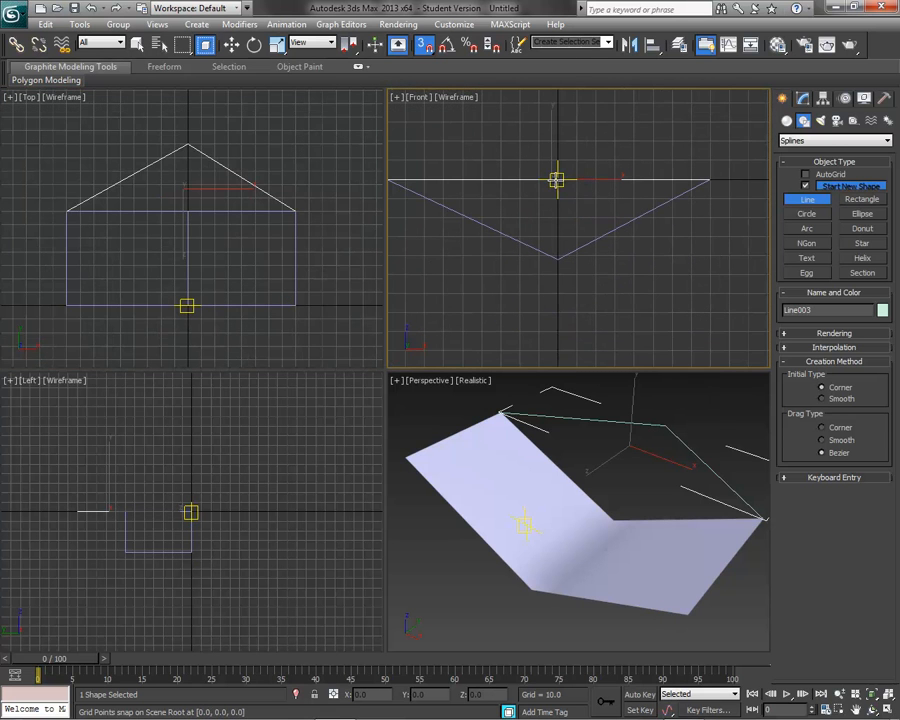
pyautogui.click(186, 145)
pyautogui.click(186, 211)
pyautogui.rightClick(344, 150)
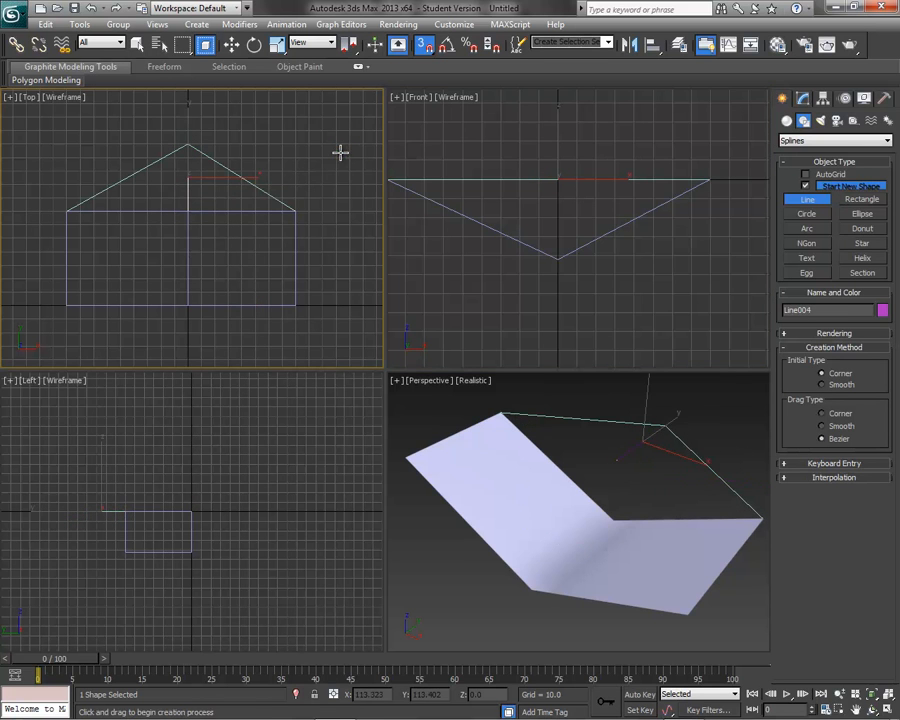
# - Switch snapping from grid points to vertices and lower the short line's inner end vertex along Z onto the V's rear low point
pyautogui.click(231, 46)
pyautogui.rightClick(616, 461)
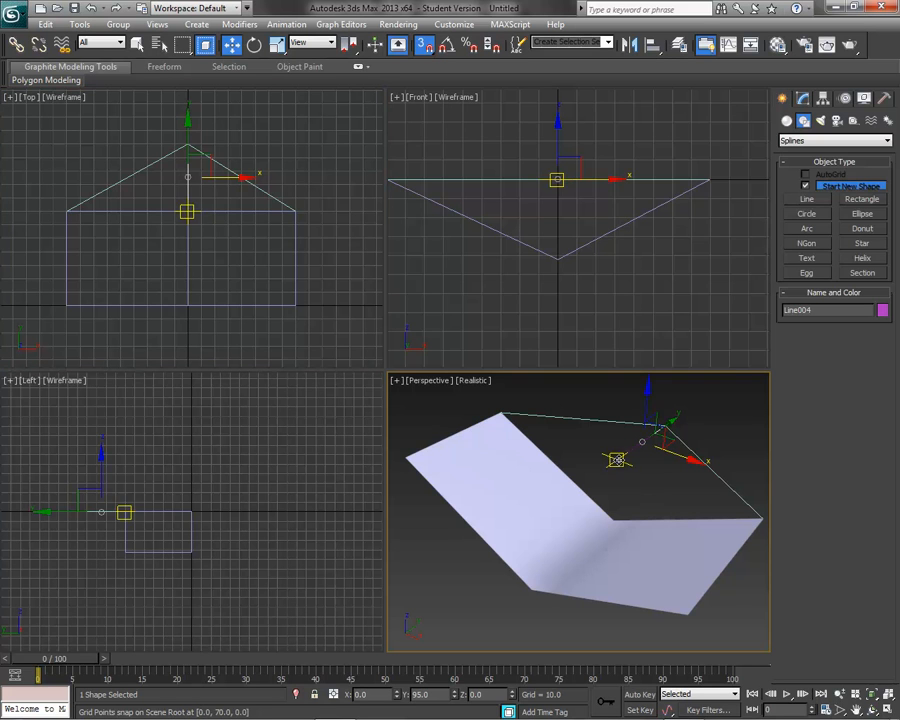
pyautogui.click(802, 98)
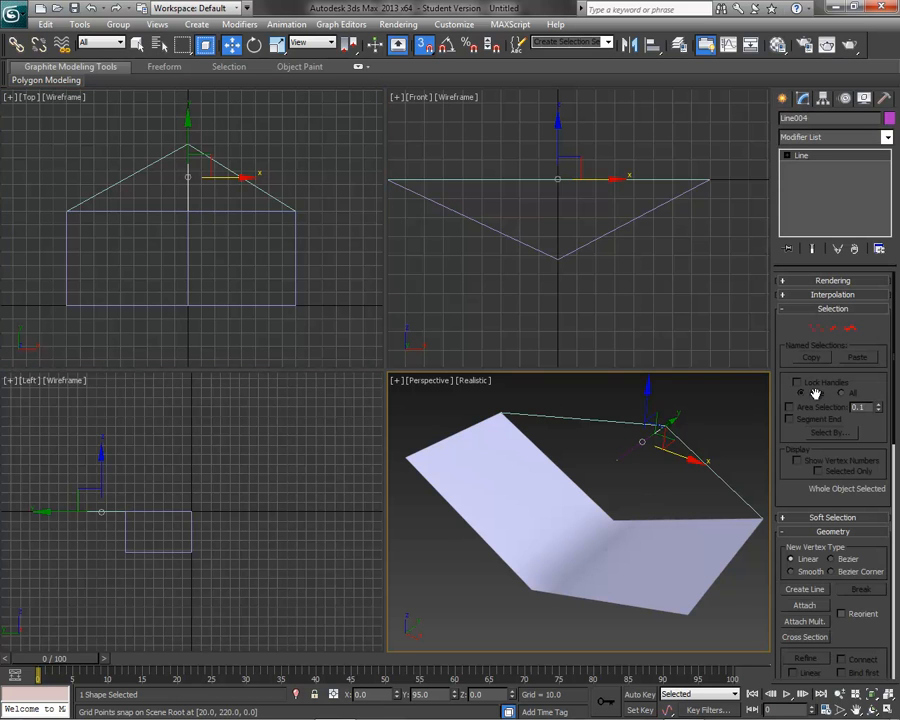
pyautogui.click(816, 329)
pyautogui.click(616, 460)
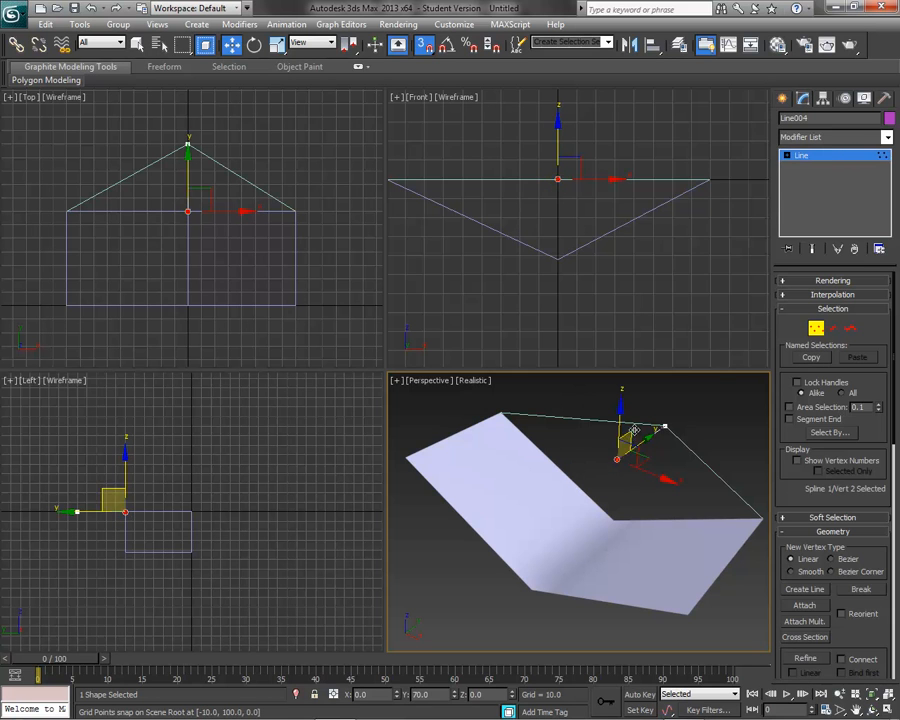
pyautogui.rightClick(424, 45)
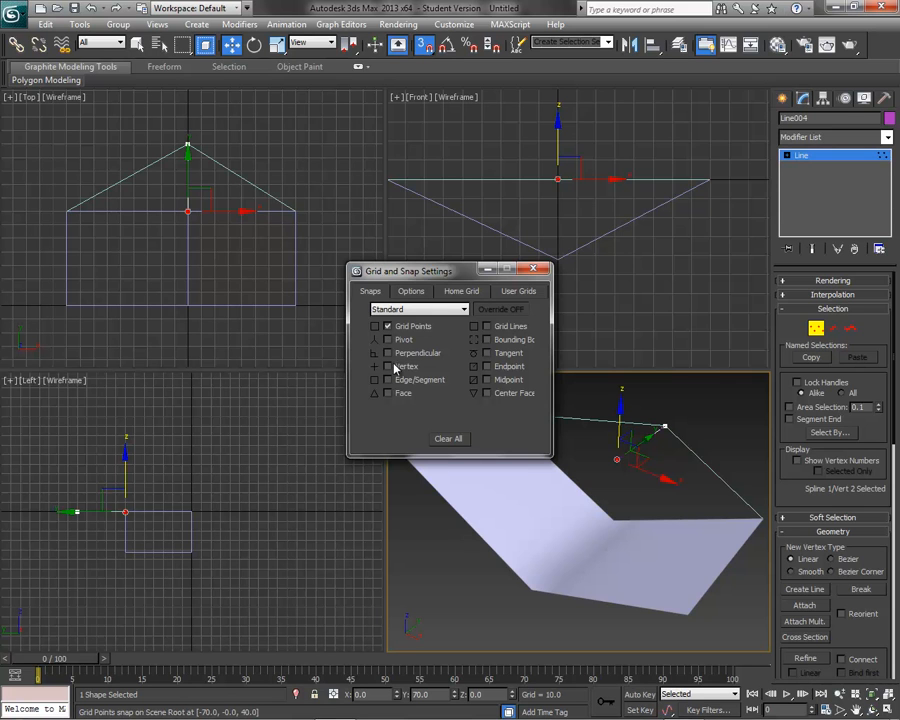
pyautogui.click(388, 328)
pyautogui.click(542, 272)
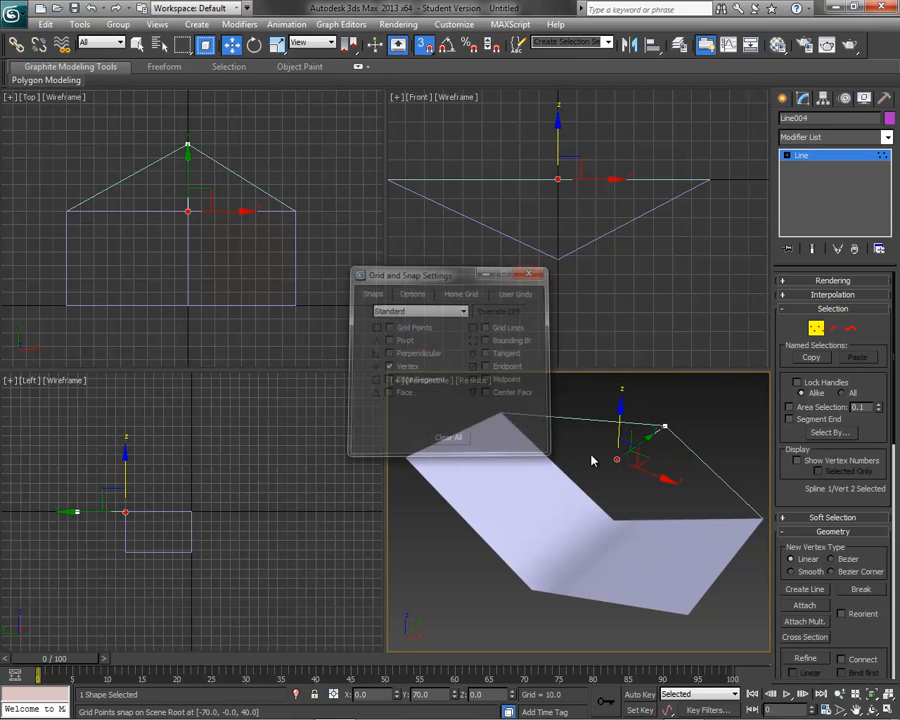
pyautogui.moveTo(616, 447); pyautogui.dragTo(614, 507)
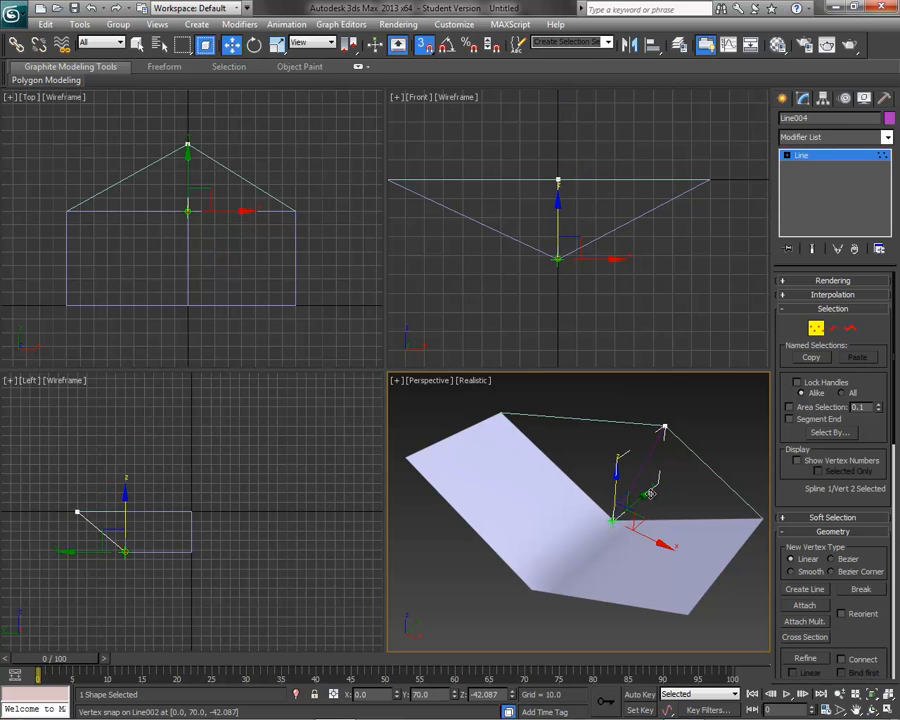
pyautogui.click(816, 330)
pyautogui.click(759, 418)
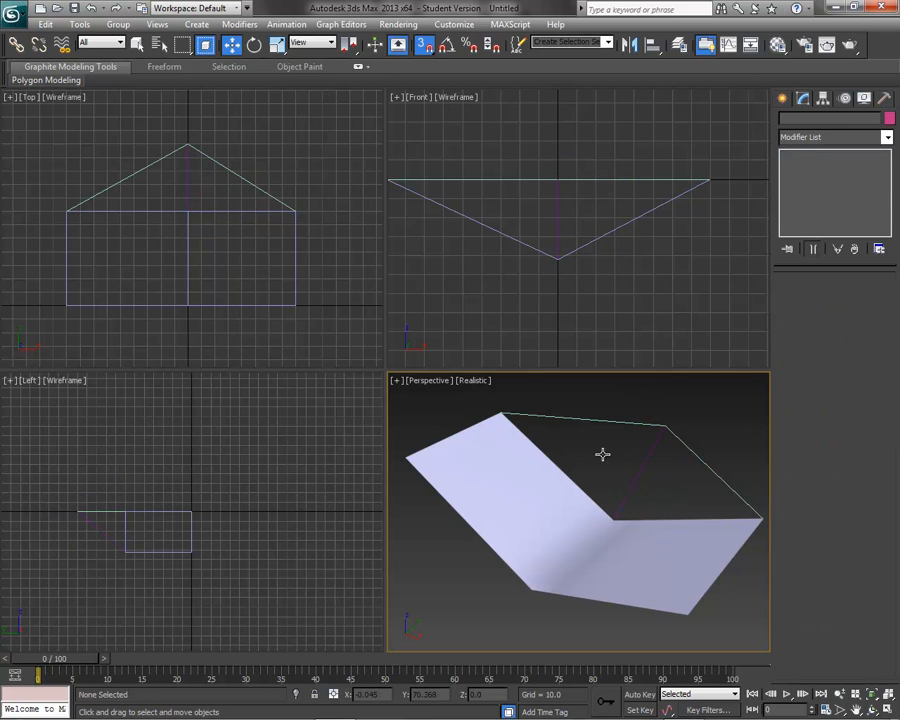
# - Attach Line003 and Line004 to the V-shaped surface's base spline
pyautogui.click(530, 472)
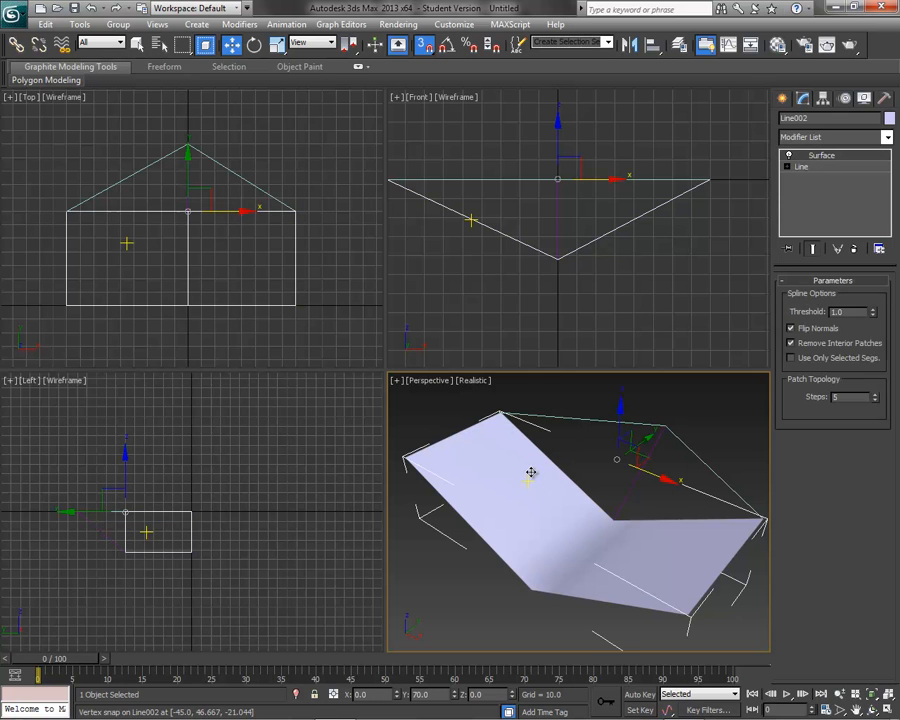
pyautogui.click(832, 168)
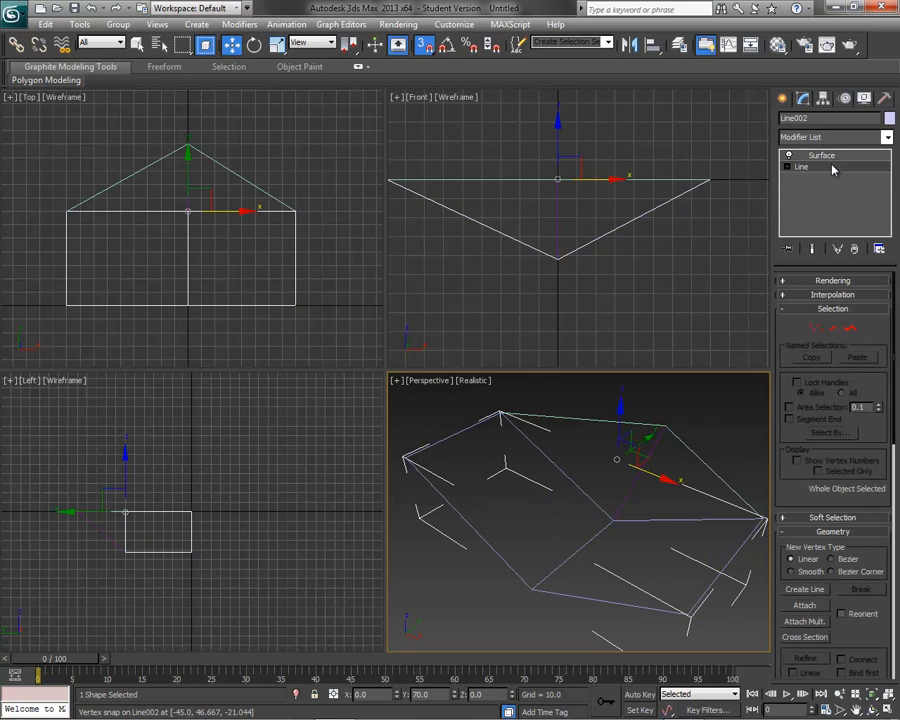
pyautogui.click(812, 622)
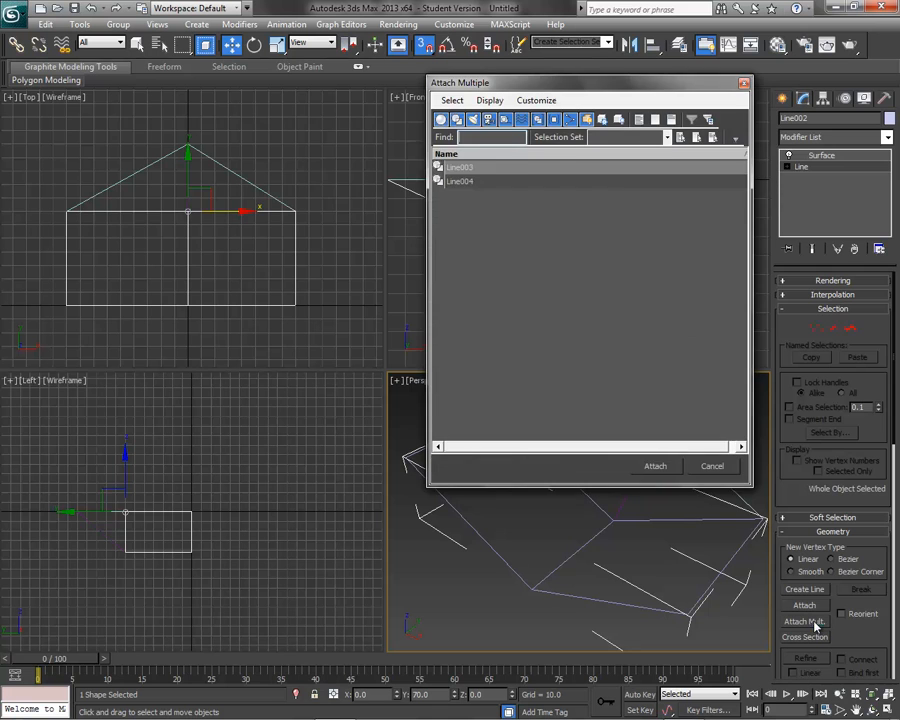
pyautogui.click(495, 168)
pyautogui.keyDown('shift'); pyautogui.click(464, 181); pyautogui.keyUp('shift')
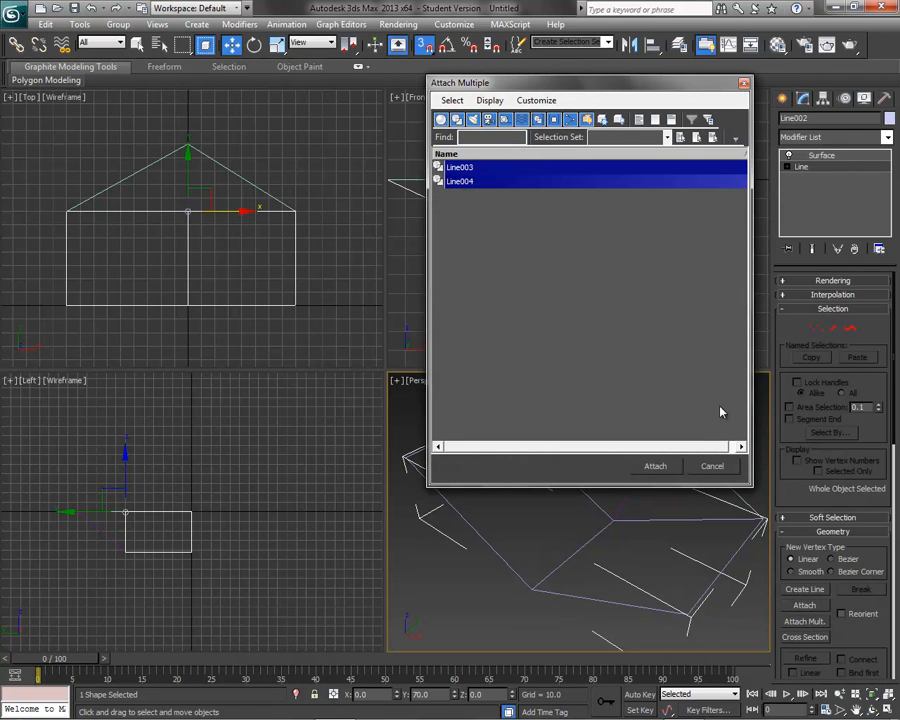
pyautogui.click(655, 467)
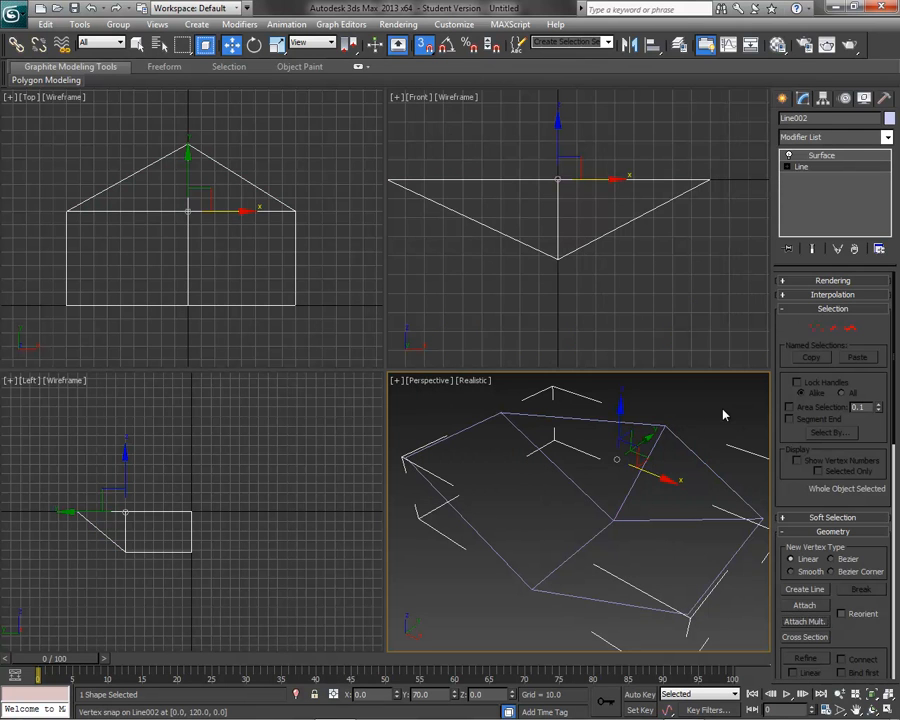
# - Reselect the surface object and turn off Flip Normals in its Surface modifier
pyautogui.press('Delete')
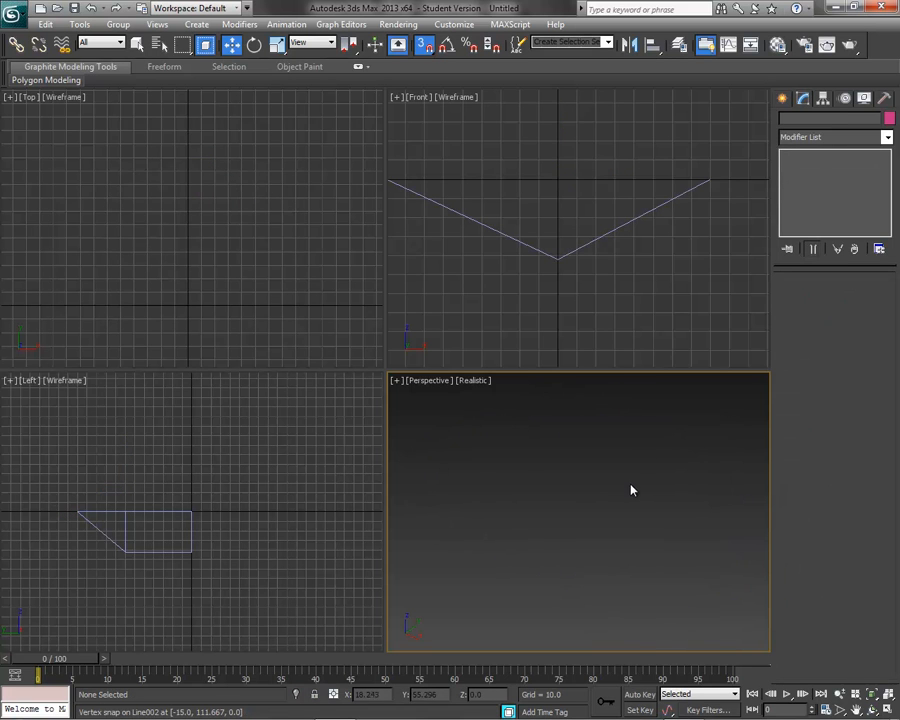
pyautogui.click(579, 248)
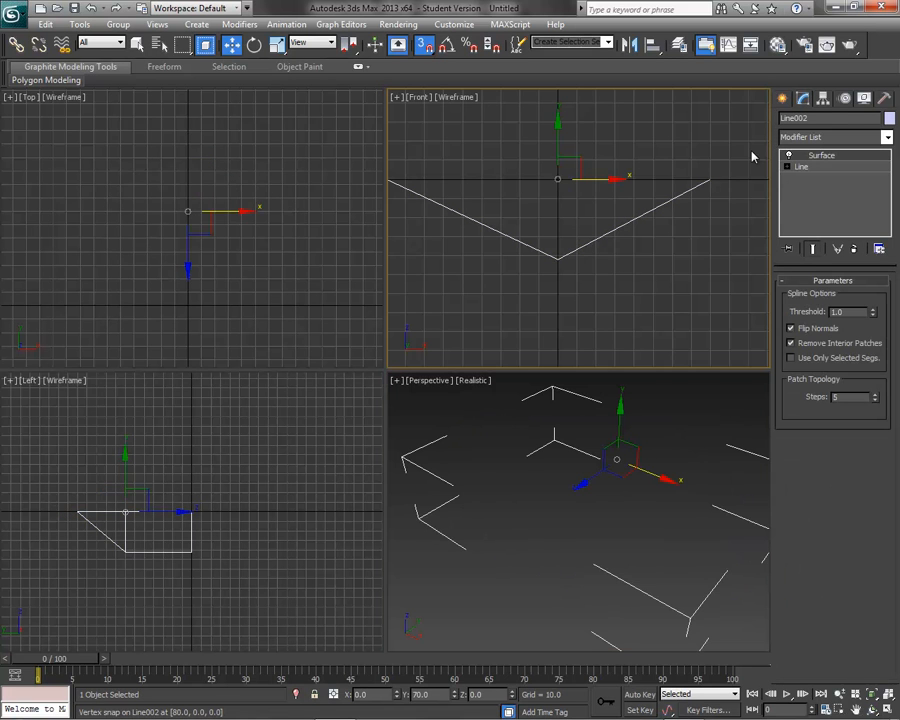
pyautogui.click(791, 328)
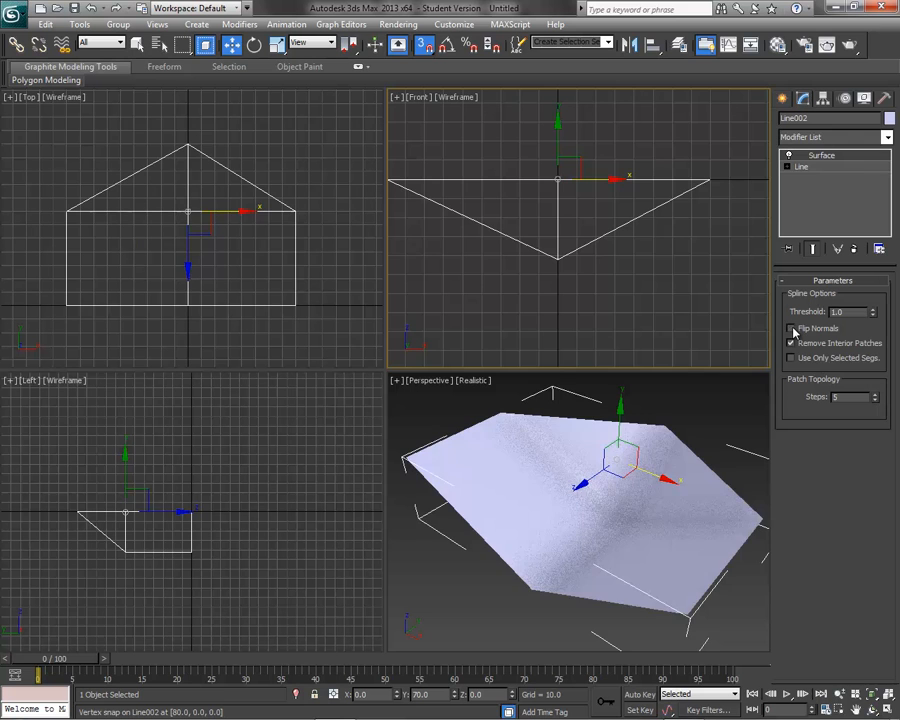
# - Turn on Edged Faces shading in the Perspective view to show the patch edges
pyautogui.moveTo(716, 486)
pyautogui.keyDown('alt'); pyautogui.mouseDown(button='middle')
pyautogui.moveTo(695, 500)
pyautogui.moveTo(625, 455)
pyautogui.moveTo(635, 526)
pyautogui.moveTo(769, 535)
pyautogui.moveTo(796, 468)
pyautogui.moveTo(675, 404)
pyautogui.moveTo(565, 516)
pyautogui.moveTo(643, 528)
pyautogui.moveTo(713, 500)
pyautogui.mouseUp(button='middle'); pyautogui.keyUp('alt')
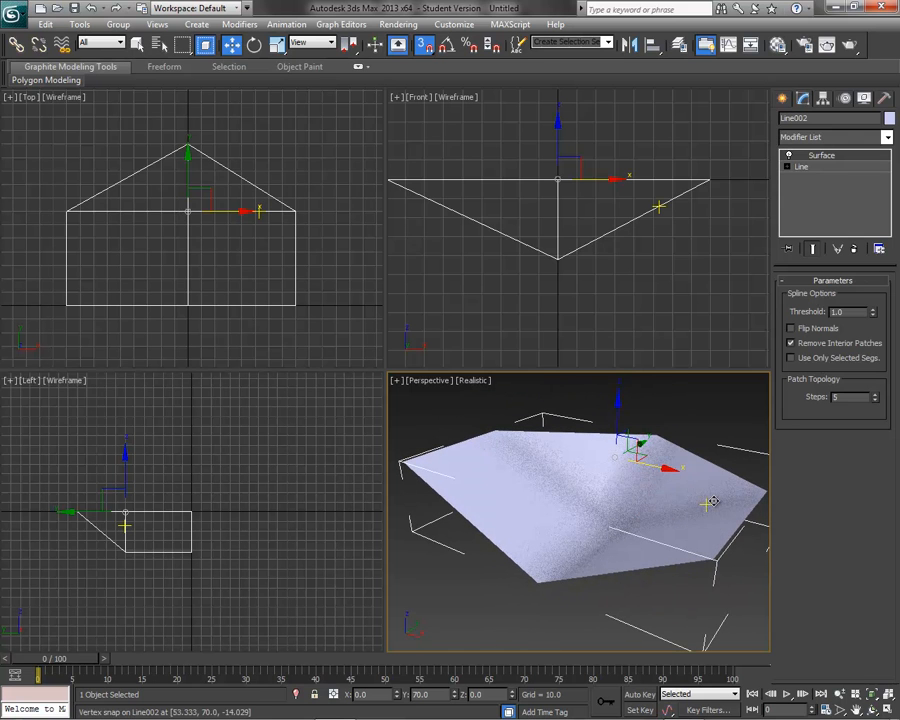
pyautogui.keyDown('alt'); pyautogui.moveTo(619, 488); pyautogui.dragTo(588, 500, button='middle'); pyautogui.keyUp('alt')
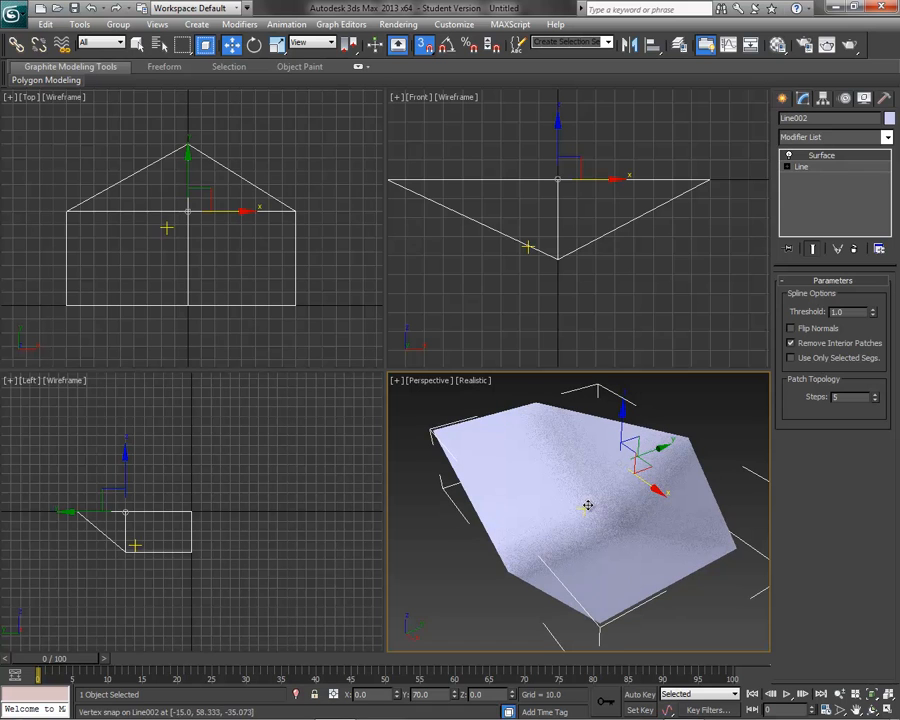
pyautogui.click(475, 388)
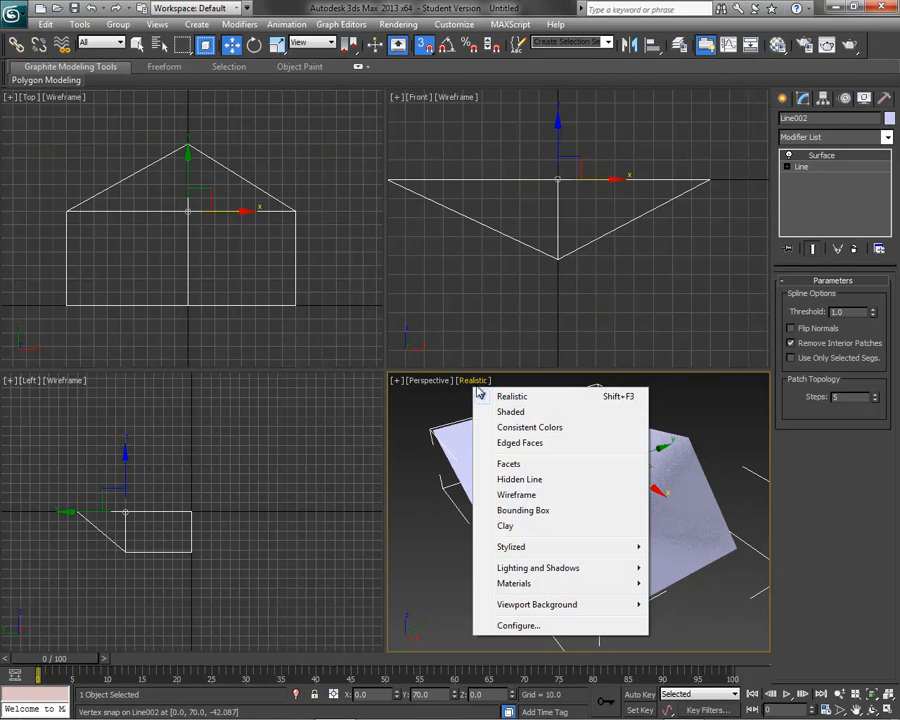
pyautogui.click(528, 446)
pyautogui.moveTo(530, 444)
pyautogui.keyDown('alt'); pyautogui.mouseDown(button='middle')
pyautogui.moveTo(661, 462)
pyautogui.moveTo(554, 486)
pyautogui.moveTo(634, 442)
pyautogui.mouseUp(button='middle'); pyautogui.keyUp('alt')
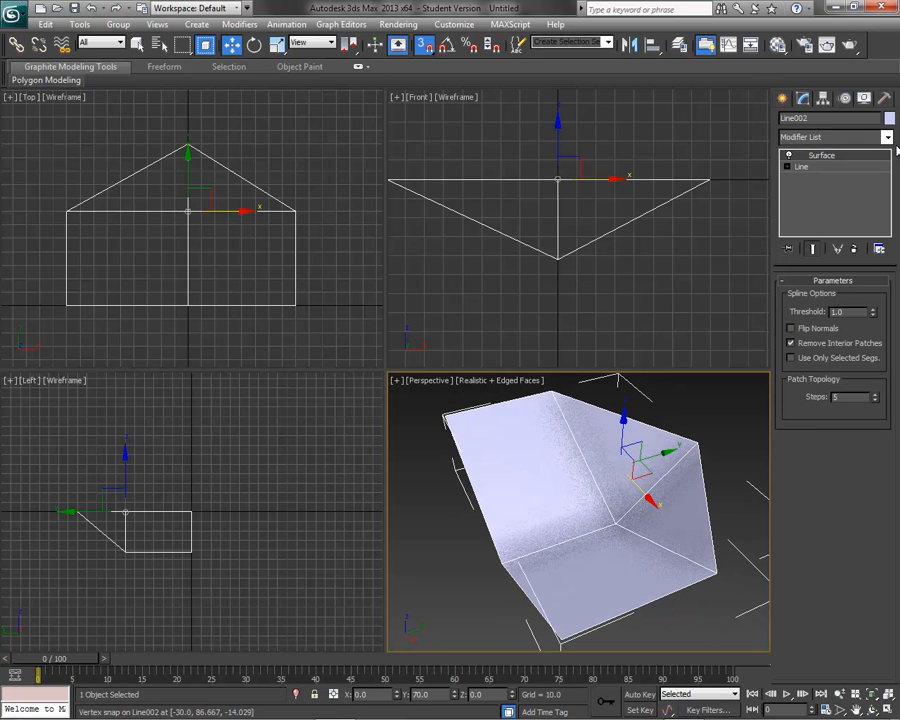
# - Apply the Shell modifier to the surface with an Outer Amount of 1.99, inspect its thickness, and deselect the object
pyautogui.click(888, 140)
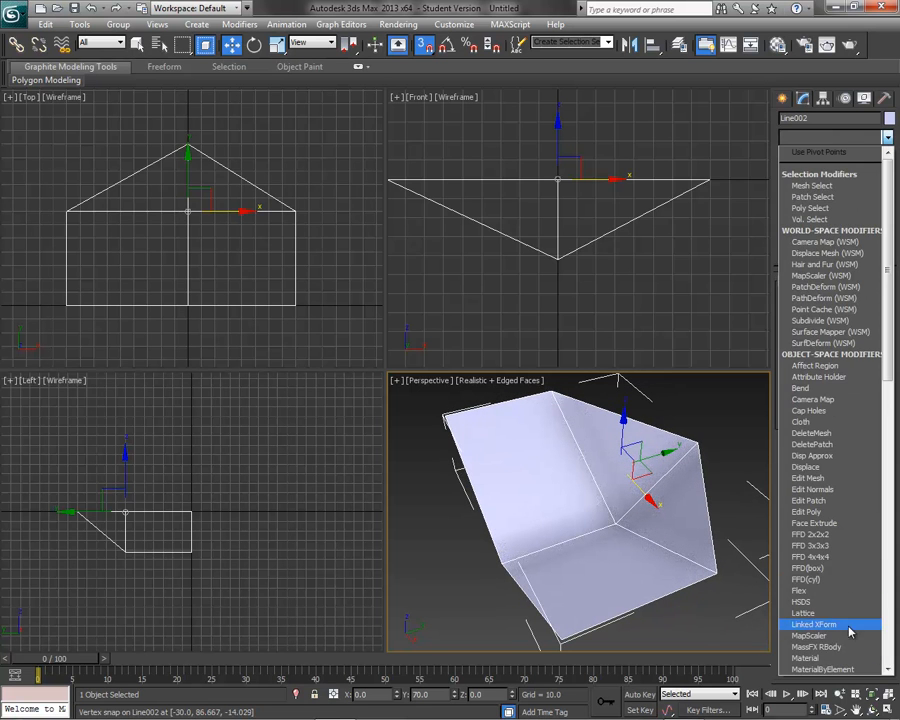
pyautogui.scroll(-8, 846, 626)
pyautogui.scroll(-4, 806, 626)
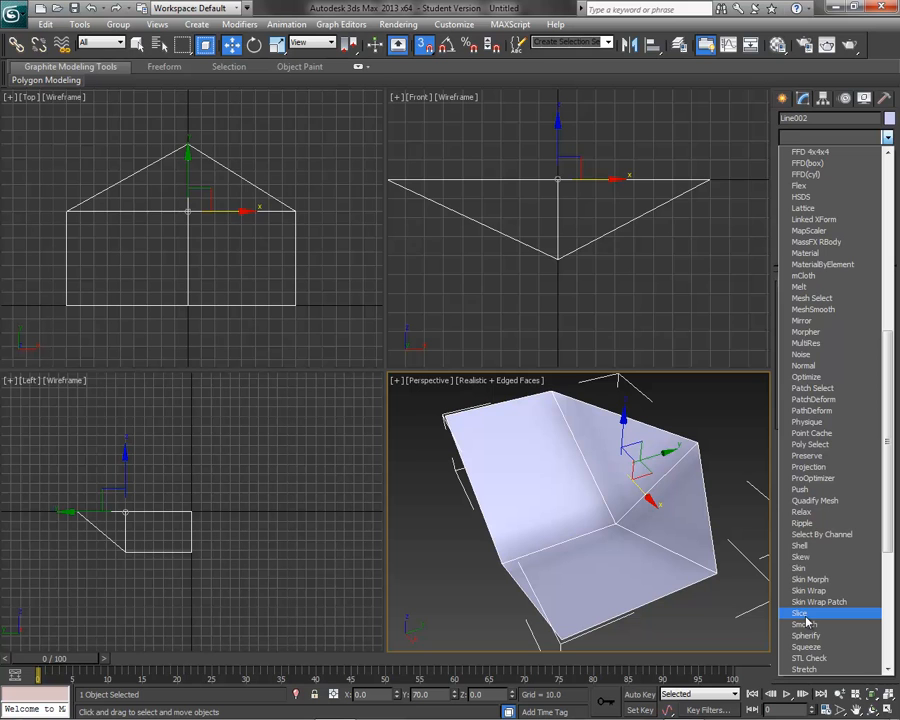
pyautogui.click(798, 545)
pyautogui.keyDown('alt'); pyautogui.moveTo(648, 614); pyautogui.dragTo(704, 581, button='middle'); pyautogui.keyUp('alt')
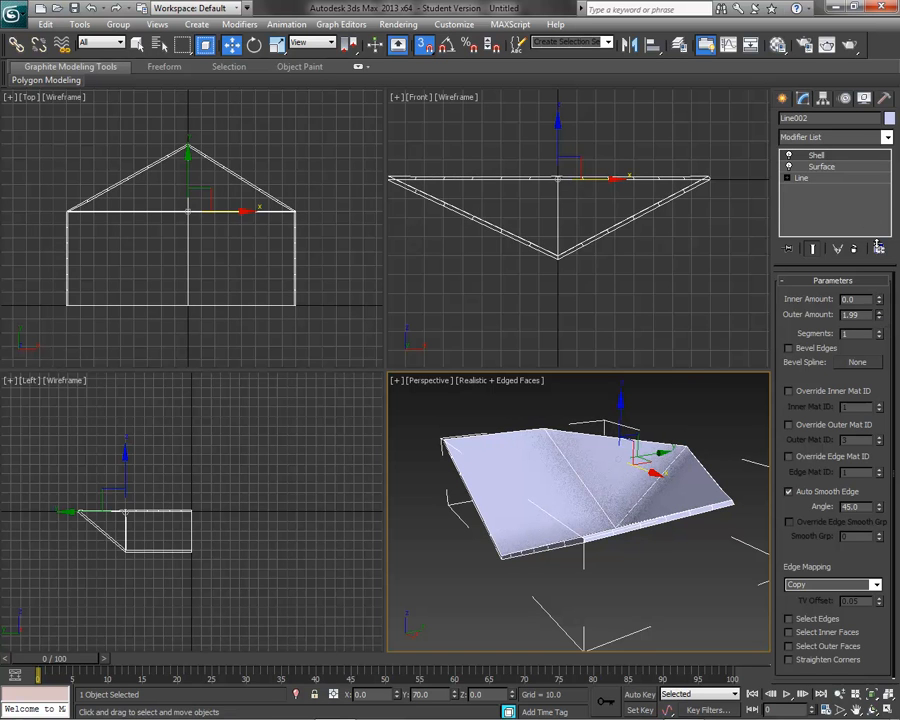
pyautogui.click(637, 576)
pyautogui.scroll(3, 657, 593)
pyautogui.keyDown('alt'); pyautogui.moveTo(657, 593); pyautogui.dragTo(558, 460, button='middle'); pyautogui.keyUp('alt')
pyautogui.click(559, 465)
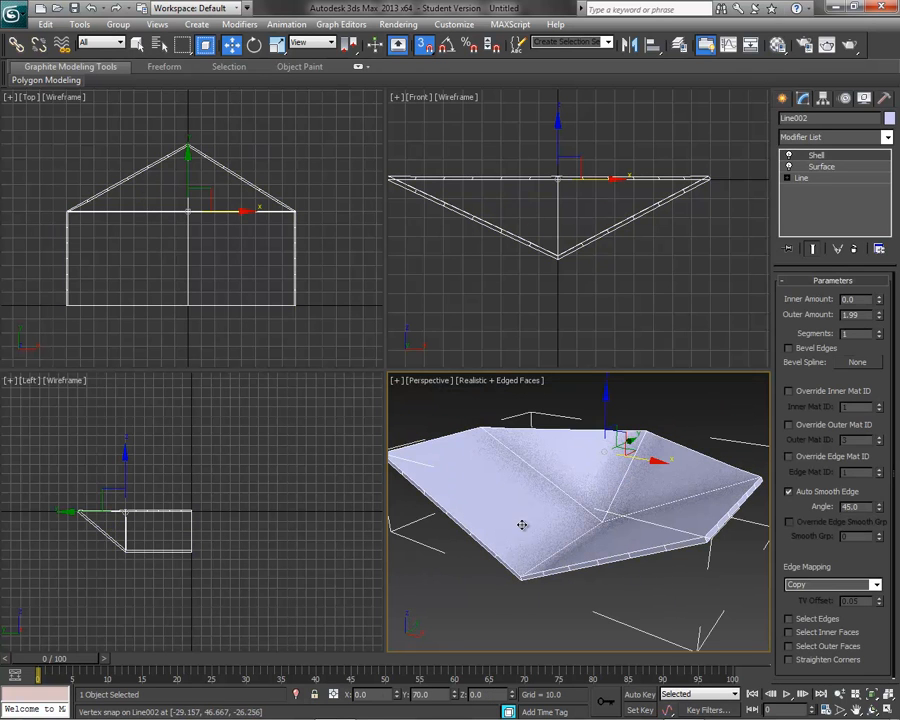
pyautogui.click(482, 590)
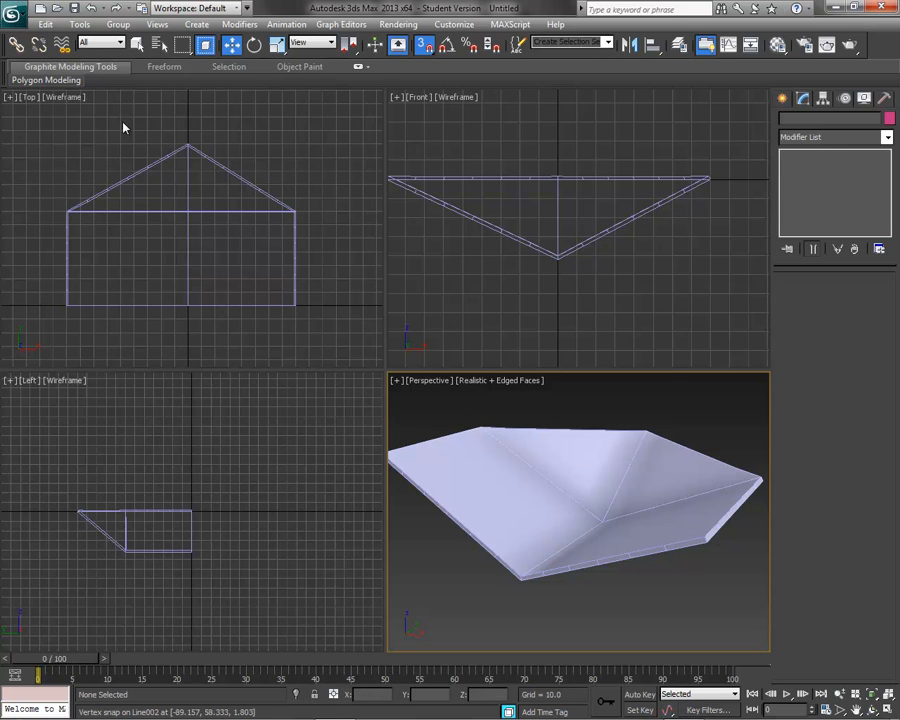
# - Reset to an empty scene without saving the model
pyautogui.click(14, 14)
pyautogui.click(35, 78)
pyautogui.click(463, 412)
pyautogui.click(408, 389)
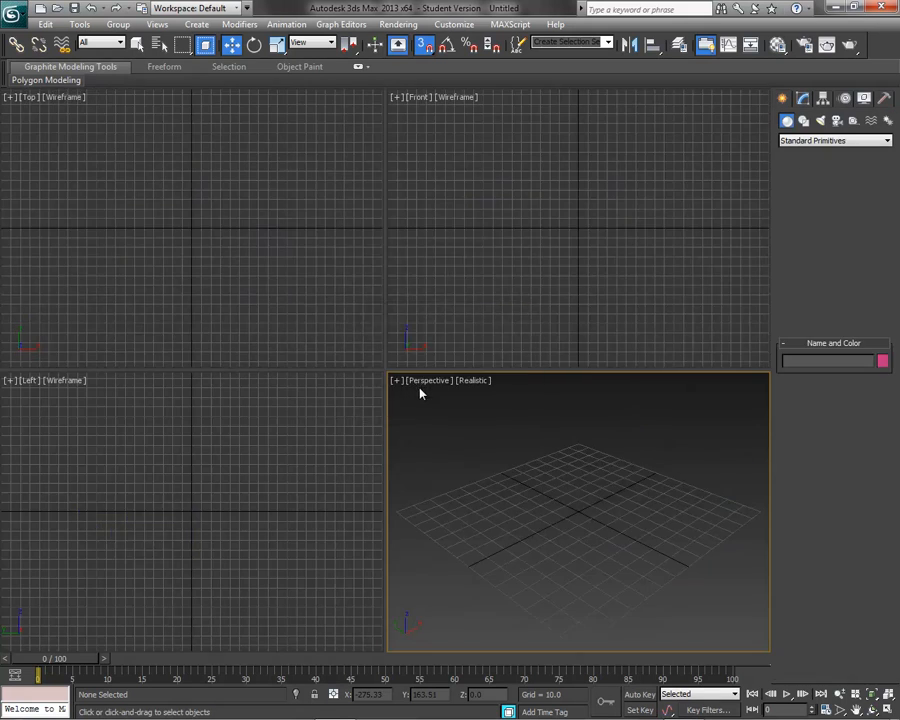
# - Create a box centred near the origin in the Top view, about 106 wide, 100 long and -130 high
pyautogui.click(207, 25)
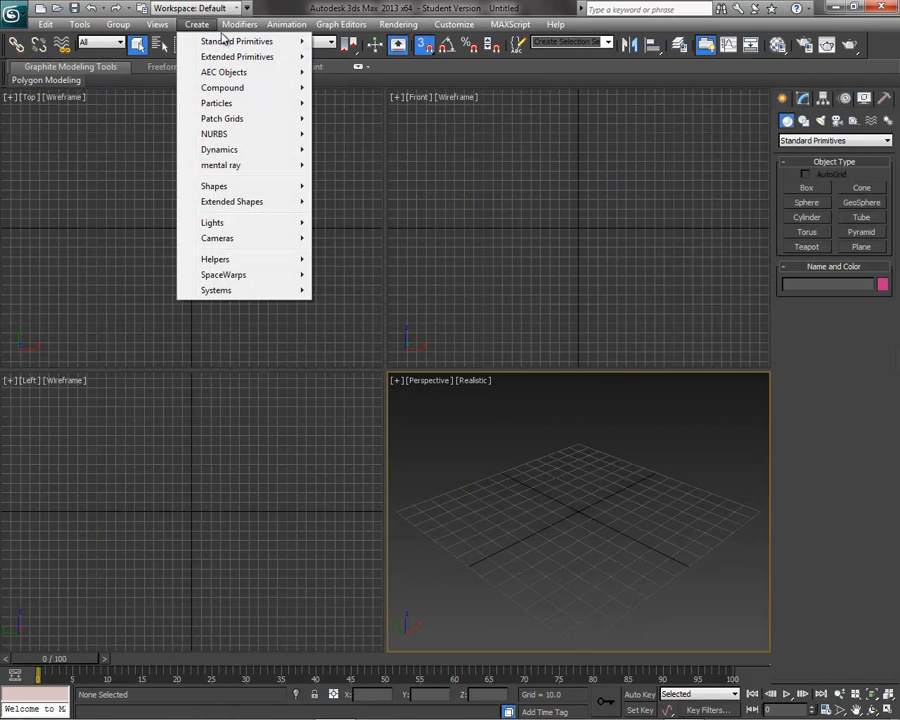
pyautogui.moveTo(240, 41)
pyautogui.click(358, 42)
pyautogui.moveTo(143, 181); pyautogui.dragTo(245, 279)
pyautogui.click(240, 401)
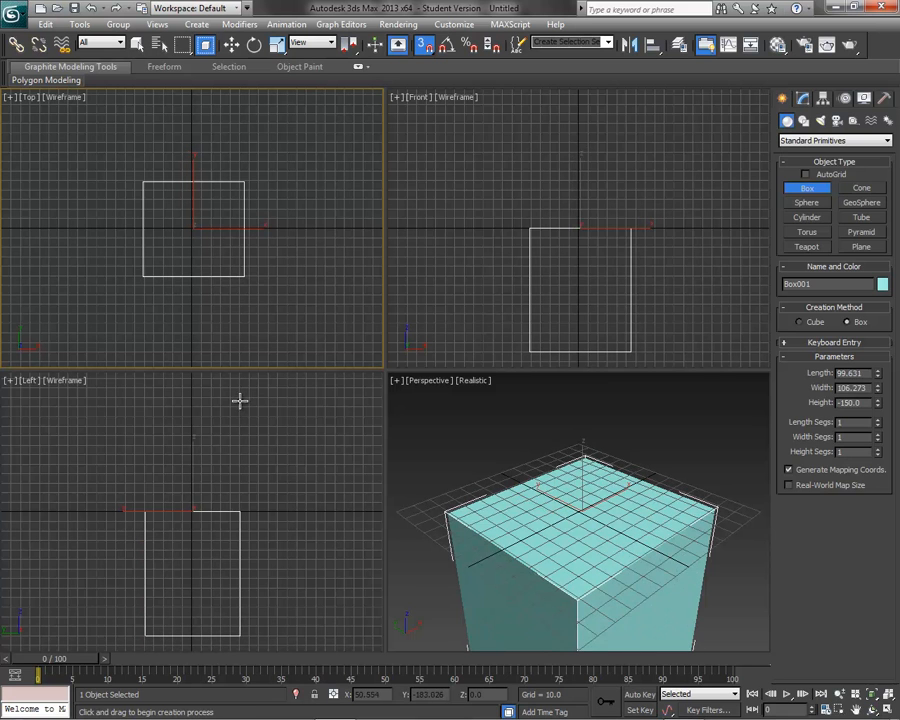
# - Activate the Move tool and hide the grid in all four viewports
pyautogui.press('w')
pyautogui.click(463, 278)
pyautogui.press('g')
pyautogui.click(345, 269)
pyautogui.press('g')
pyautogui.click(342, 476)
pyautogui.press('g')
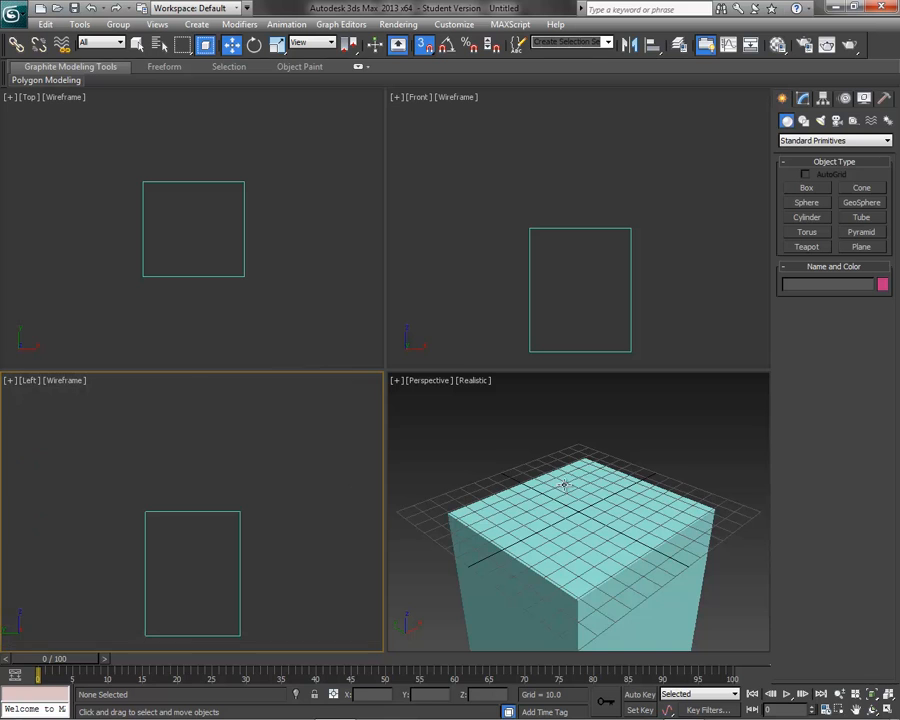
pyautogui.click(507, 459)
pyautogui.press('g')
# - Clone the box as a single Copy beside it along X, check the snap settings, and deselect
pyautogui.click(630, 294)
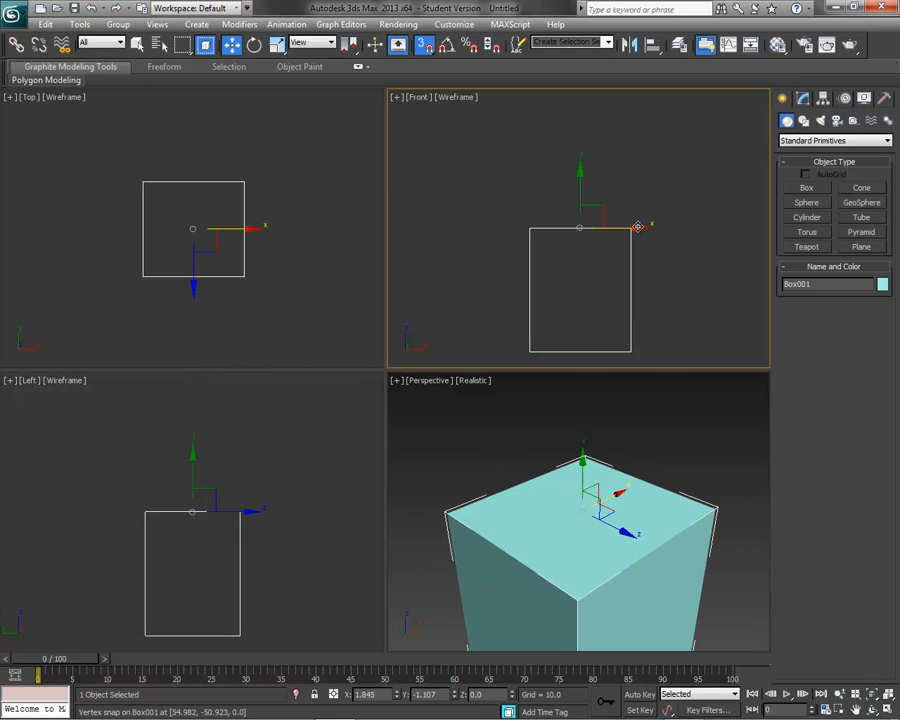
pyautogui.keyDown('shift'); pyautogui.moveTo(637, 228); pyautogui.dragTo(715, 228); pyautogui.keyUp('shift')
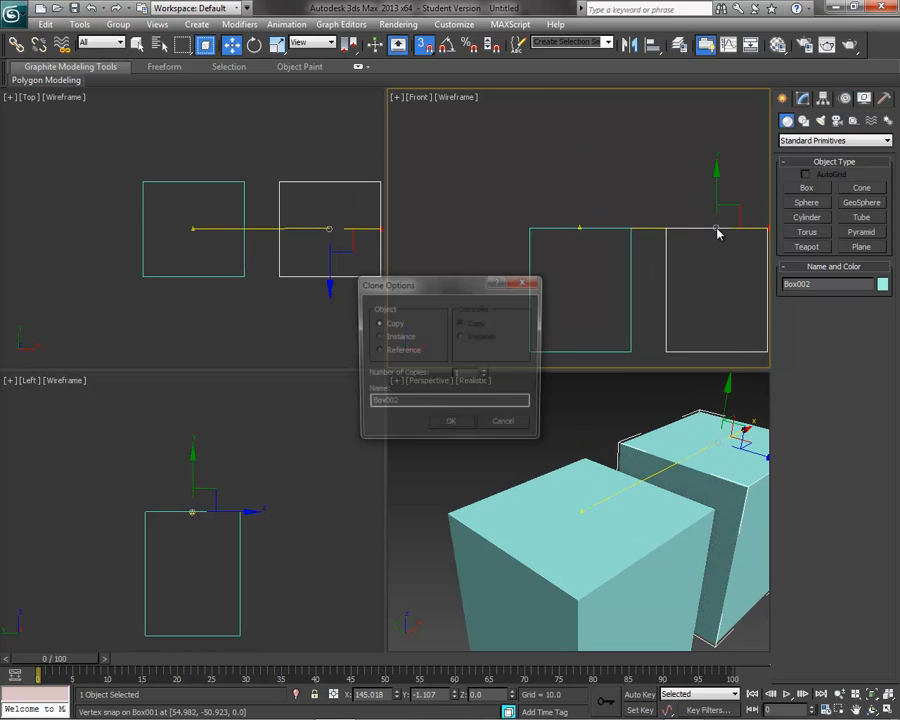
pyautogui.click(452, 428)
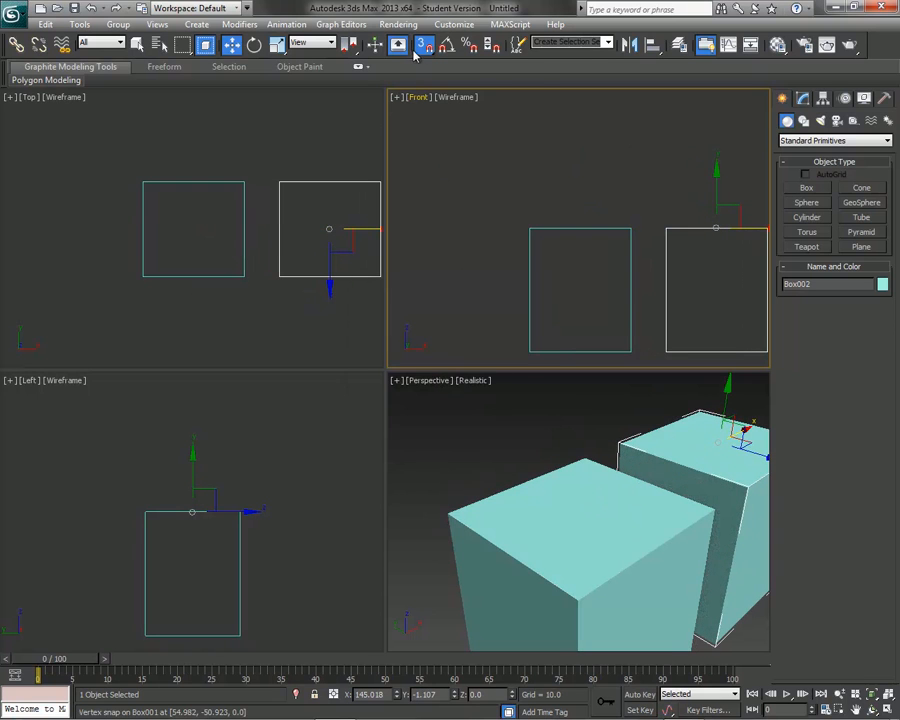
pyautogui.rightClick(424, 45)
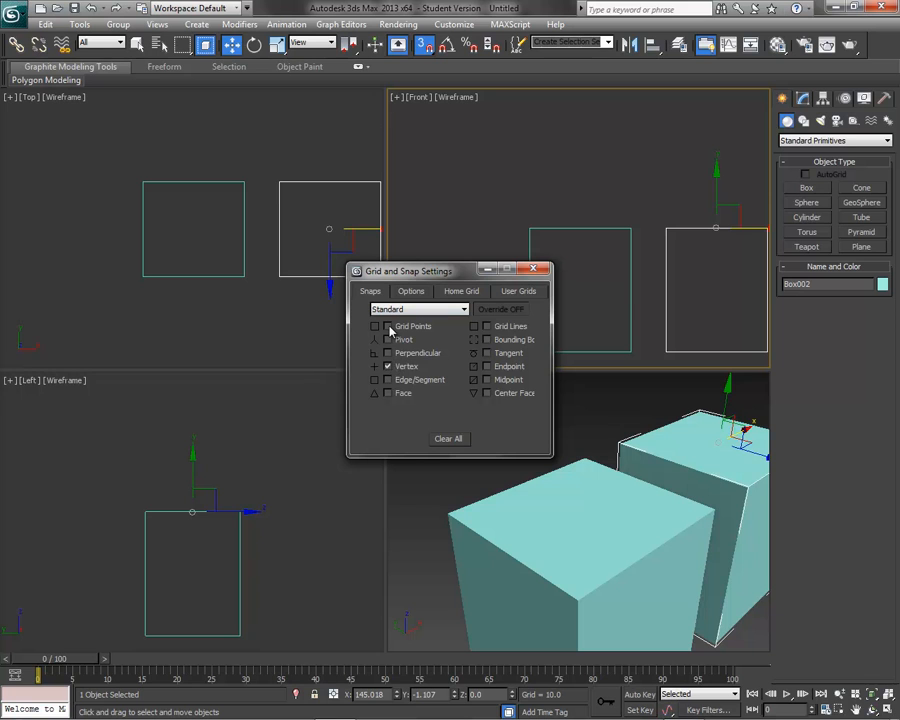
pyautogui.click(532, 269)
pyautogui.click(524, 176)
# - Maximize the Perspective view, set the copied box's length, width and height segments to 3, and turn on Edged Faces
pyautogui.moveTo(621, 489); pyautogui.dragTo(532, 382, button='middle')
pyautogui.click(886, 709)
pyautogui.scroll(-8, 533, 382)
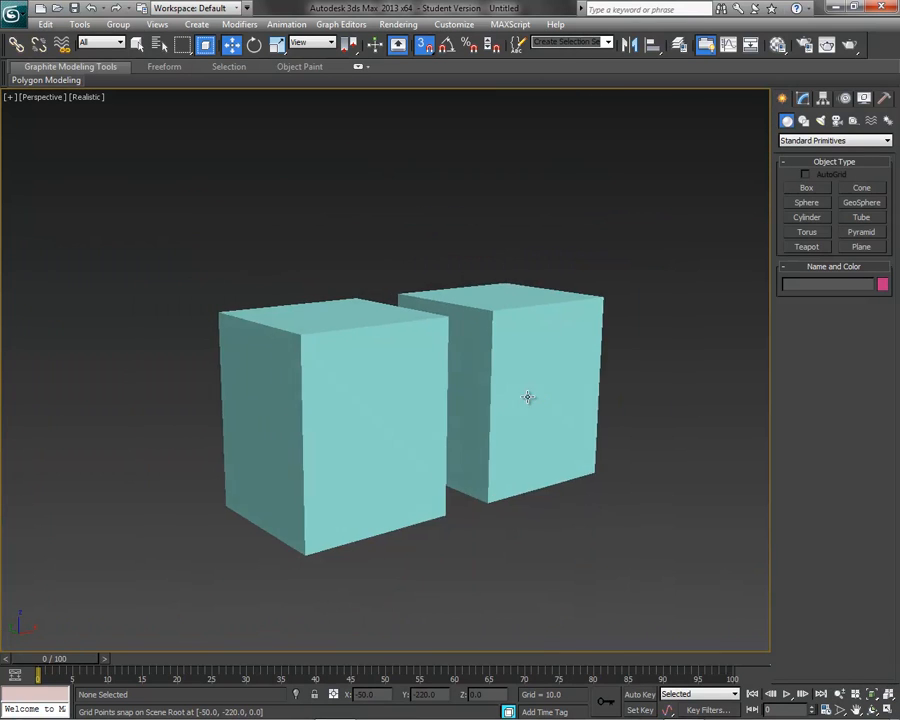
pyautogui.keyDown('alt'); pyautogui.moveTo(528, 397); pyautogui.dragTo(522, 386, button='middle'); pyautogui.keyUp('alt')
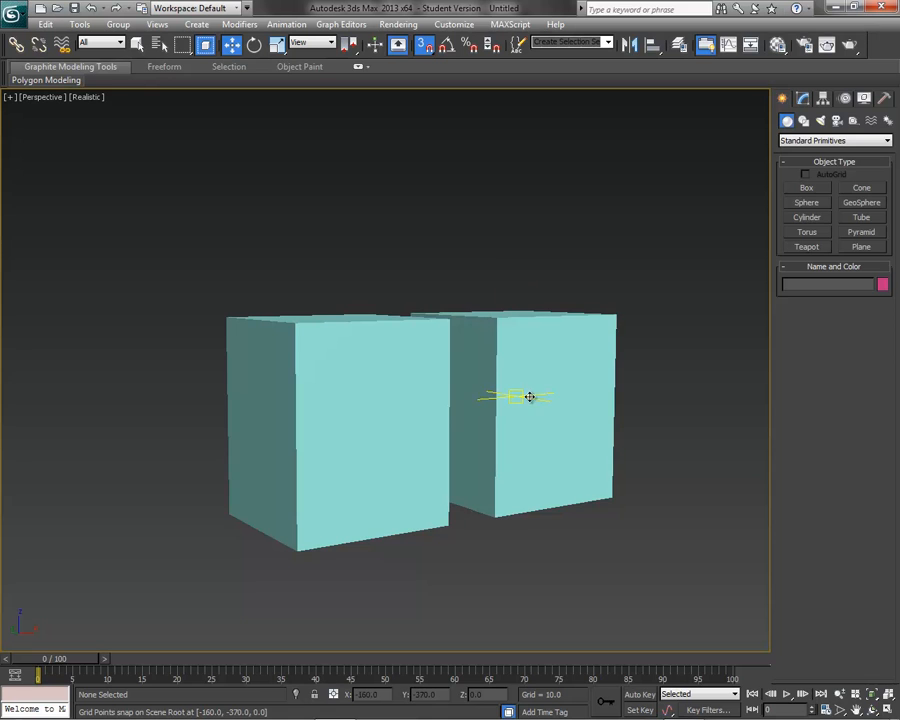
pyautogui.click(530, 396)
pyautogui.click(805, 99)
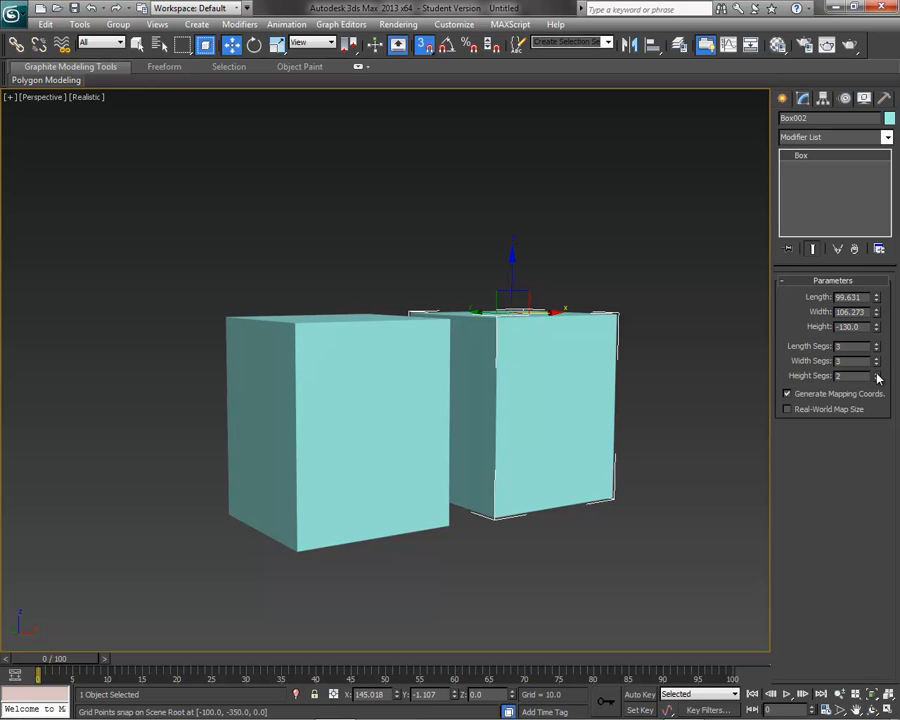
pyautogui.click(90, 97)
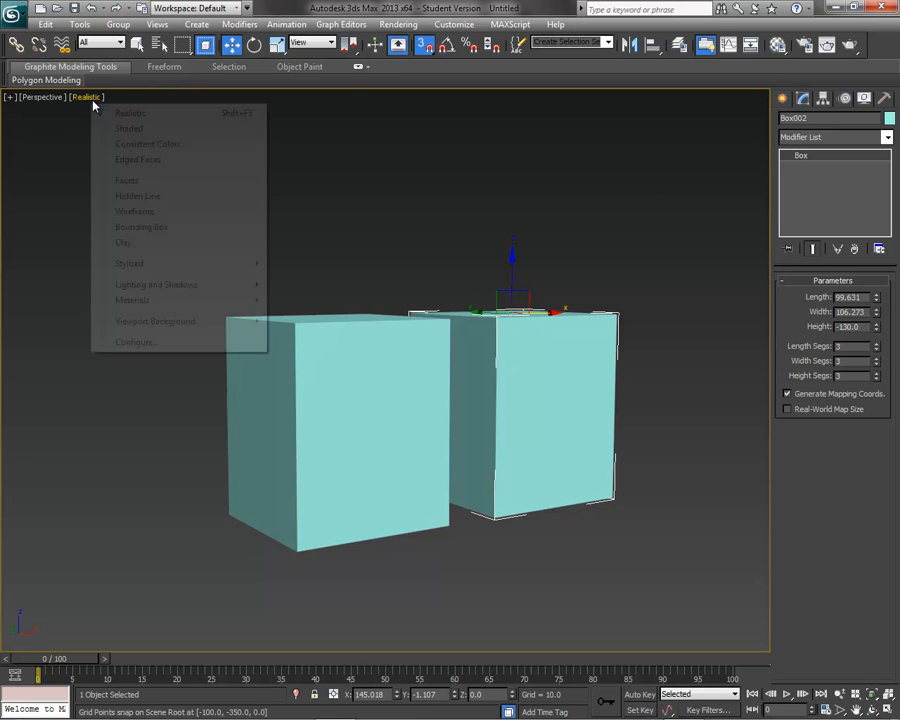
pyautogui.click(118, 161)
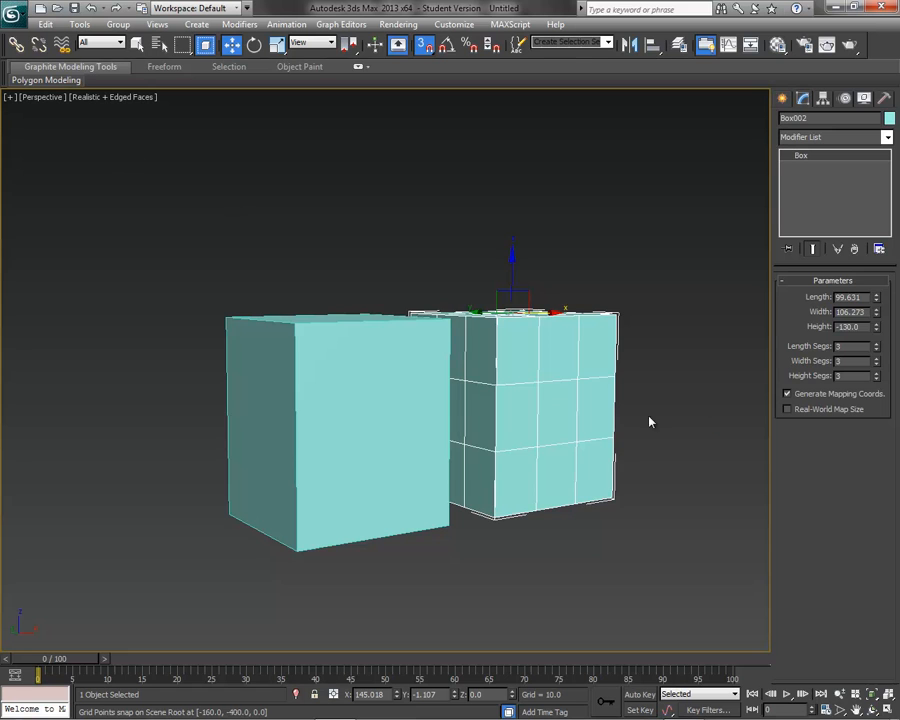
# - Turn off snapping and apply the HSDS modifier to the original one-segment box
pyautogui.click(357, 403)
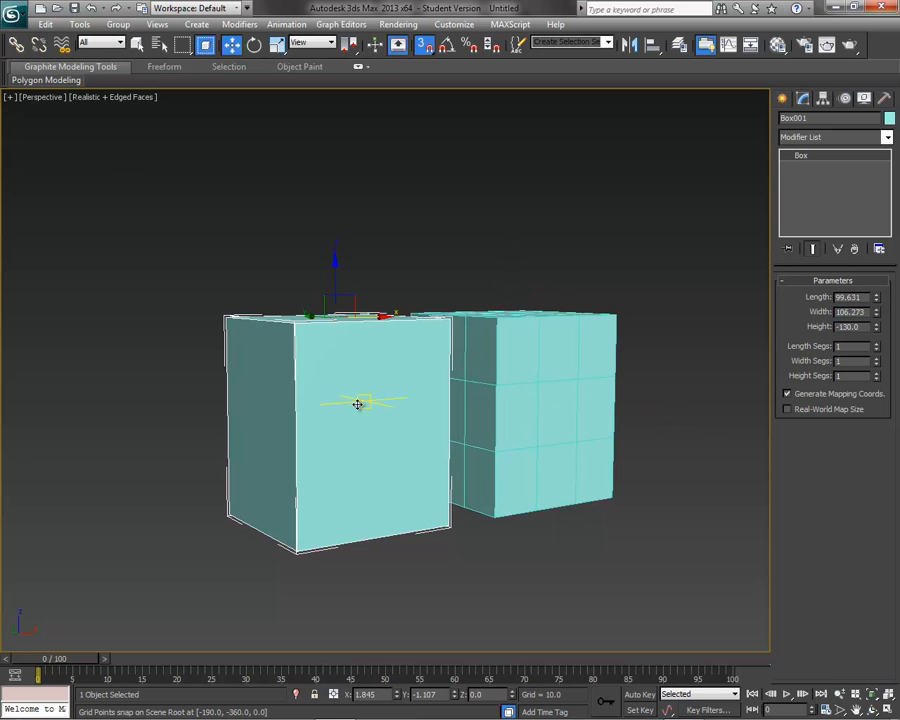
pyautogui.click(424, 44)
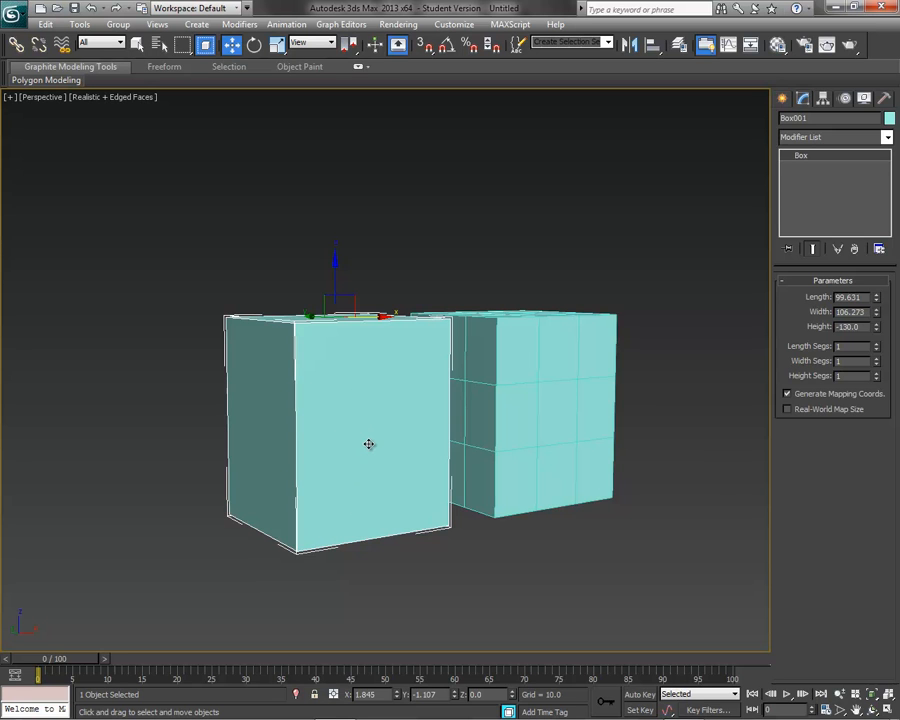
pyautogui.click(887, 138)
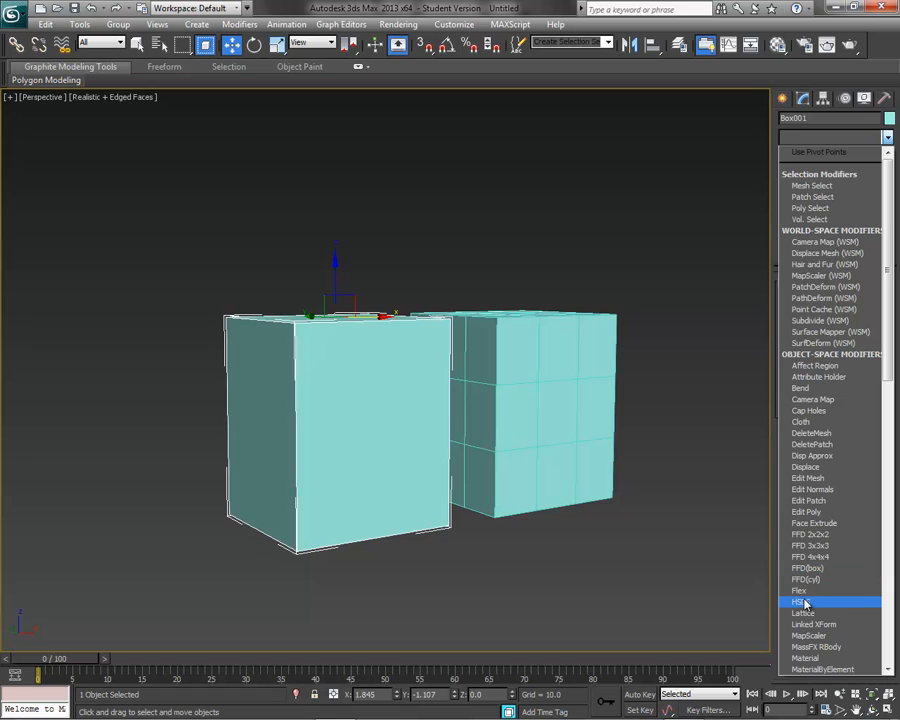
pyautogui.click(802, 602)
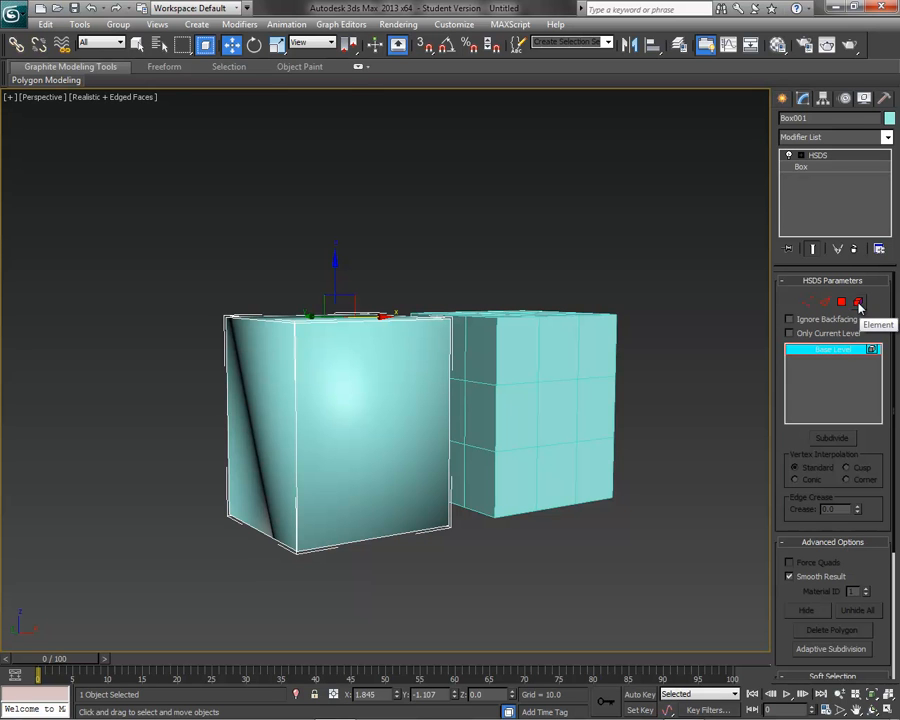
# - Subdivide the whole box element three times in HSDS and switch to vertex editing
pyautogui.keyDown('alt'); pyautogui.moveTo(635, 519); pyautogui.dragTo(538, 537, button='middle'); pyautogui.keyUp('alt')
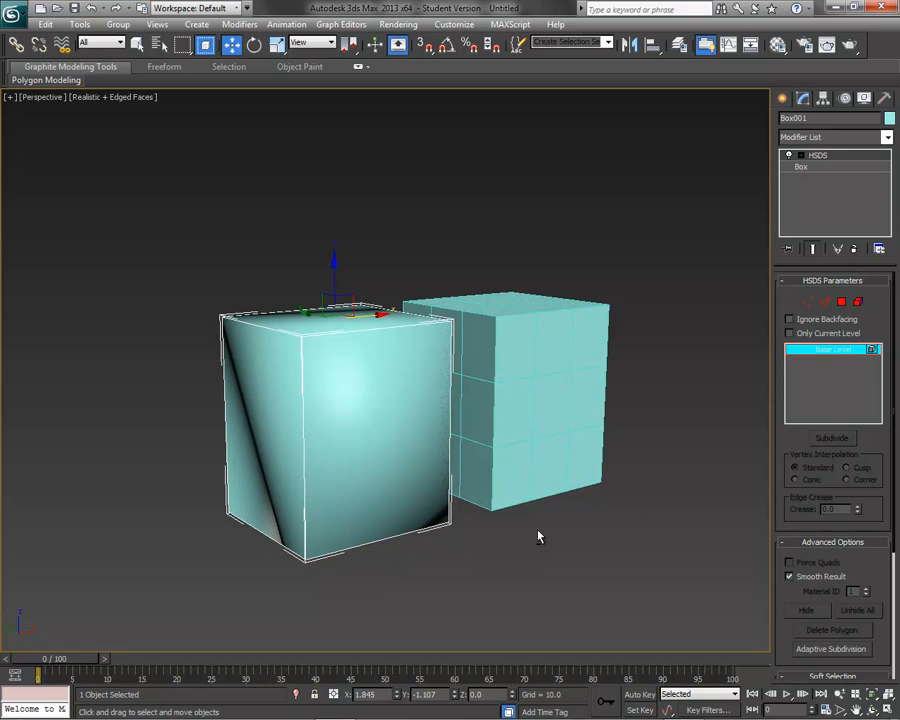
pyautogui.keyDown('alt'); pyautogui.moveTo(452, 590); pyautogui.dragTo(534, 435, button='middle'); pyautogui.keyUp('alt')
pyautogui.click(858, 301)
pyautogui.click(352, 401)
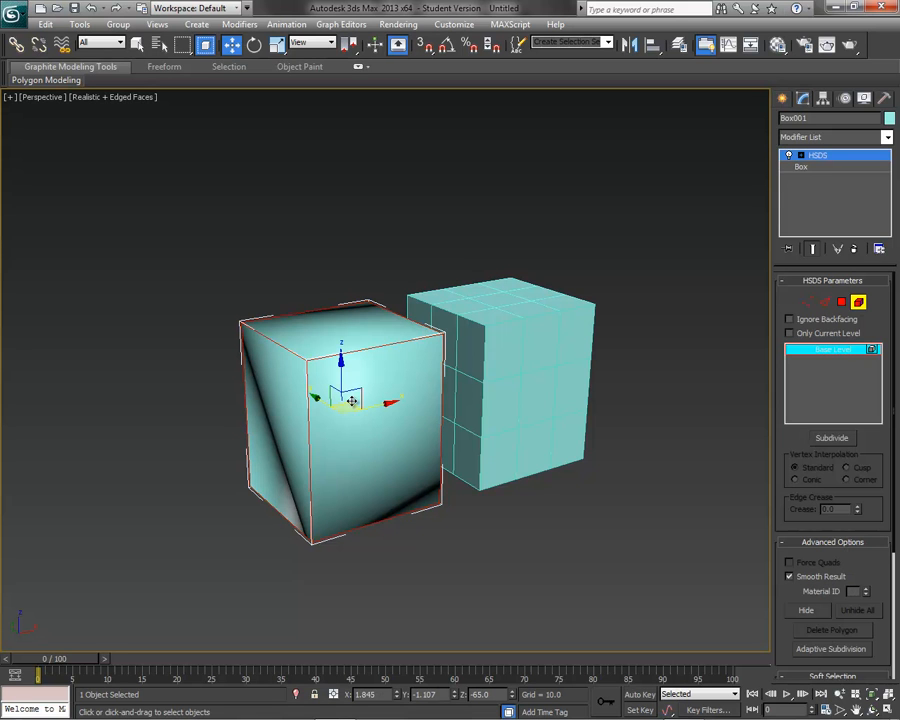
pyautogui.click(832, 438)
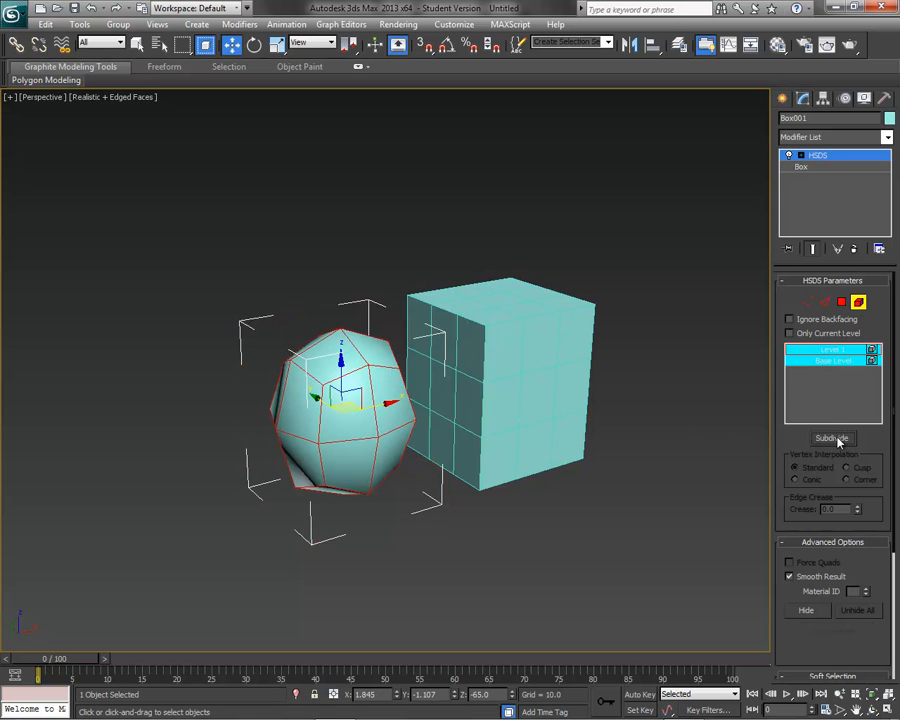
pyautogui.moveTo(601, 489)
pyautogui.keyDown('alt'); pyautogui.mouseDown(button='middle')
pyautogui.moveTo(679, 444)
pyautogui.moveTo(729, 446)
pyautogui.moveTo(713, 489)
pyautogui.moveTo(602, 482)
pyautogui.mouseUp(button='middle'); pyautogui.keyUp('alt')
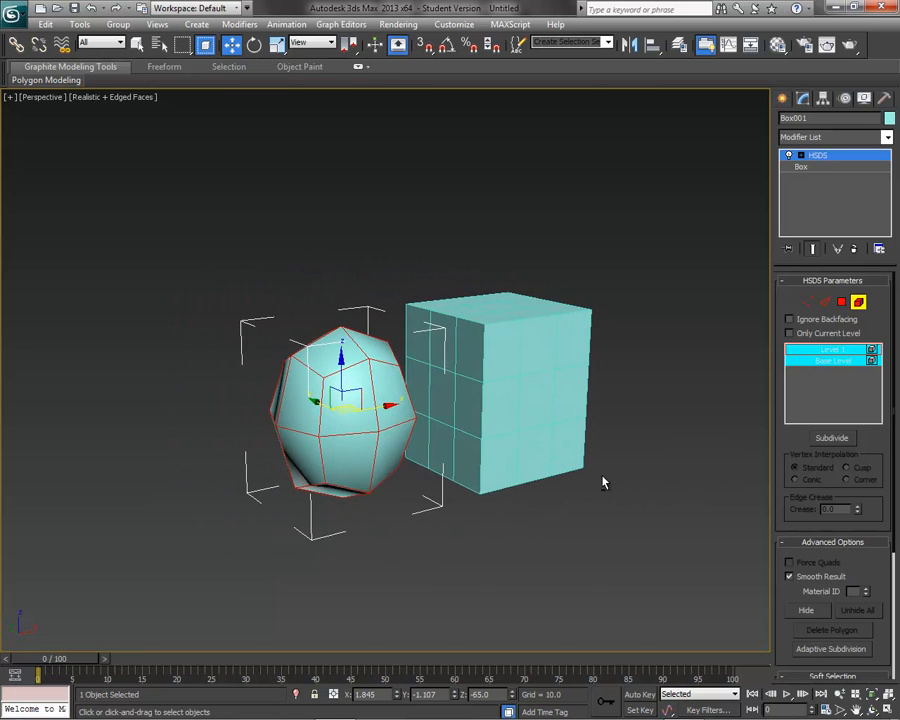
pyautogui.click(831, 438)
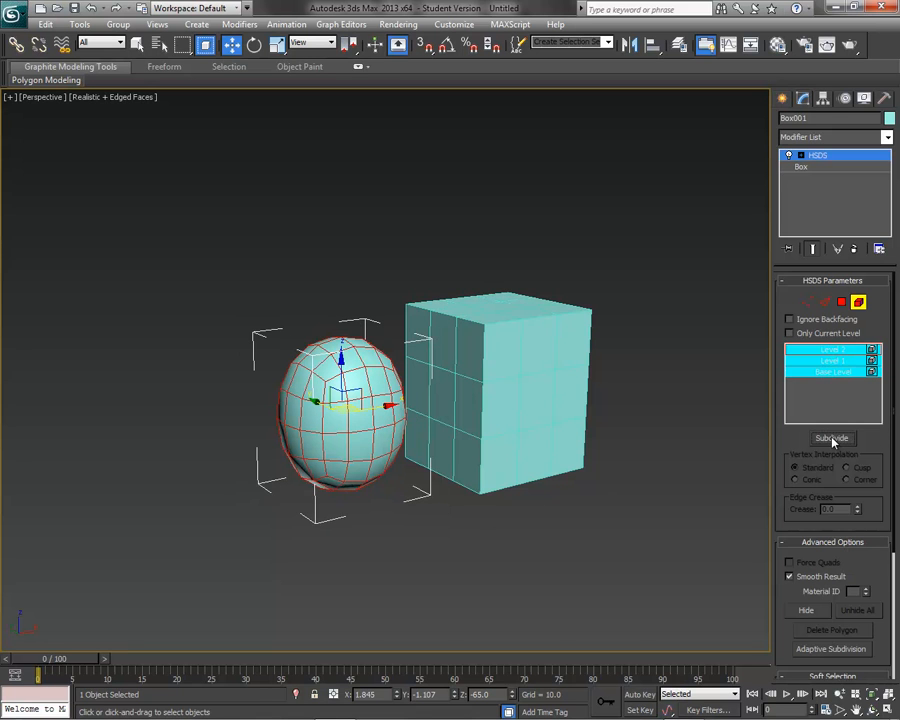
pyautogui.click(831, 438)
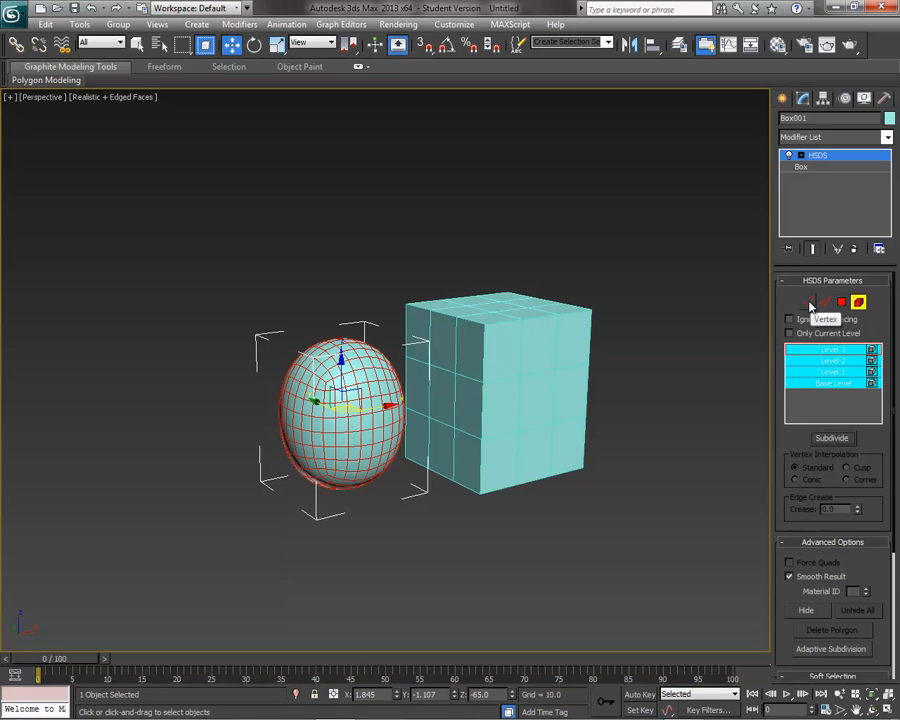
pyautogui.click(808, 303)
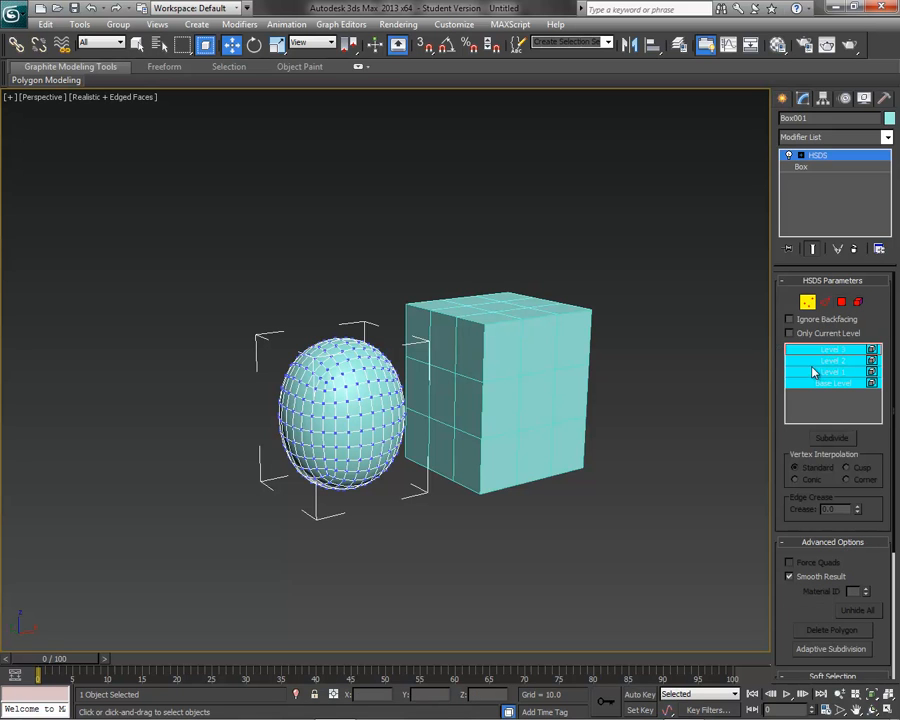
# - Try moving a single front vertex at subdivision Level 3, and undo the move
pyautogui.click(359, 395)
pyautogui.moveTo(335, 387); pyautogui.dragTo(354, 396)
pyautogui.click(347, 396)
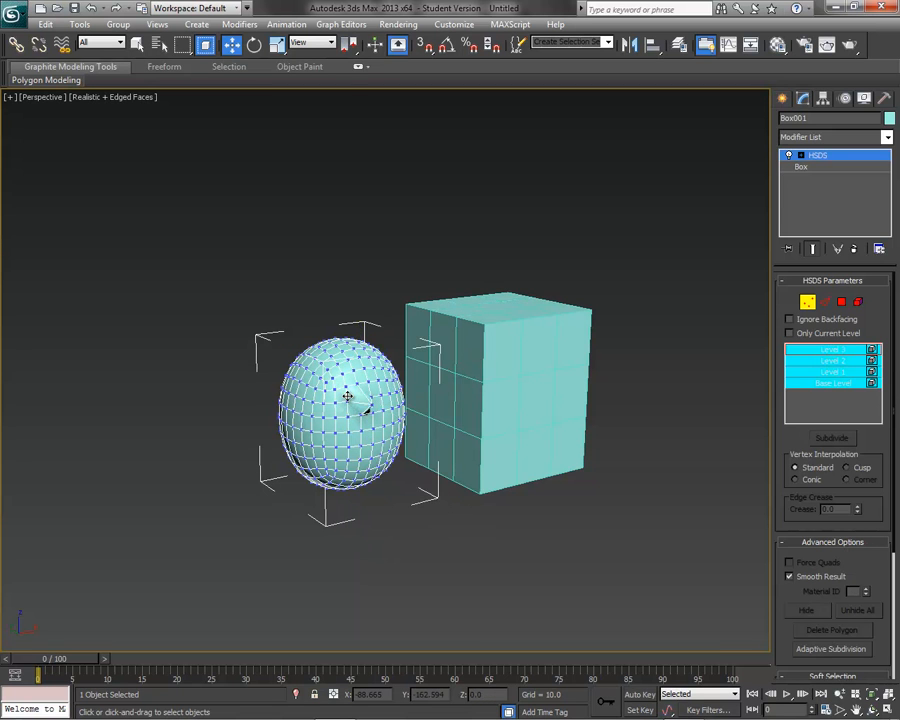
pyautogui.hotkey('ctrl', 'z')
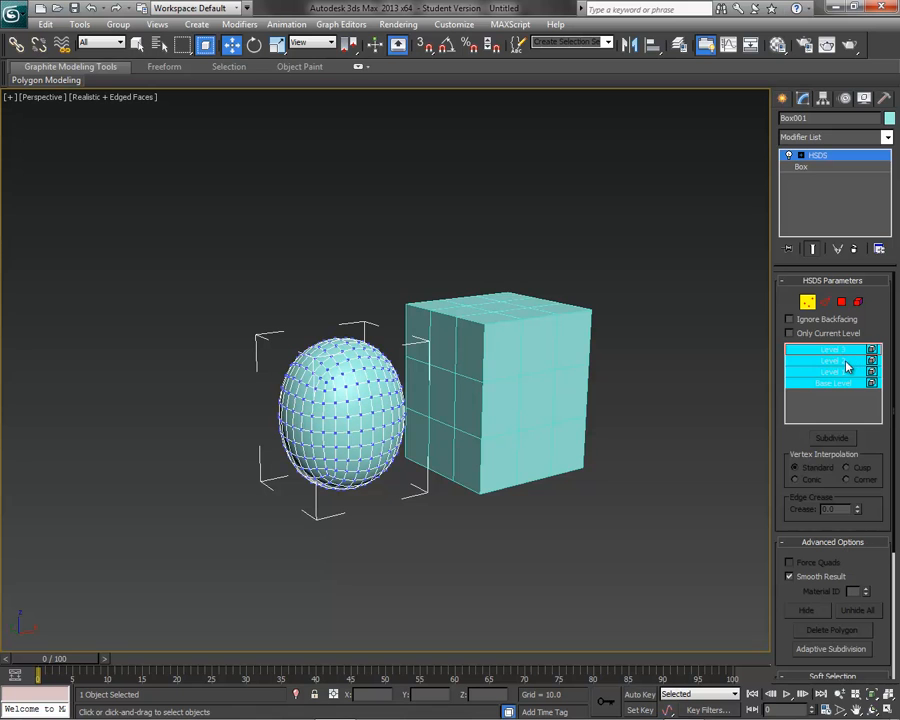
# - Switch HSDS to Level 2 and pull a front vertex outward to form a nose-like spike
pyautogui.click(845, 361)
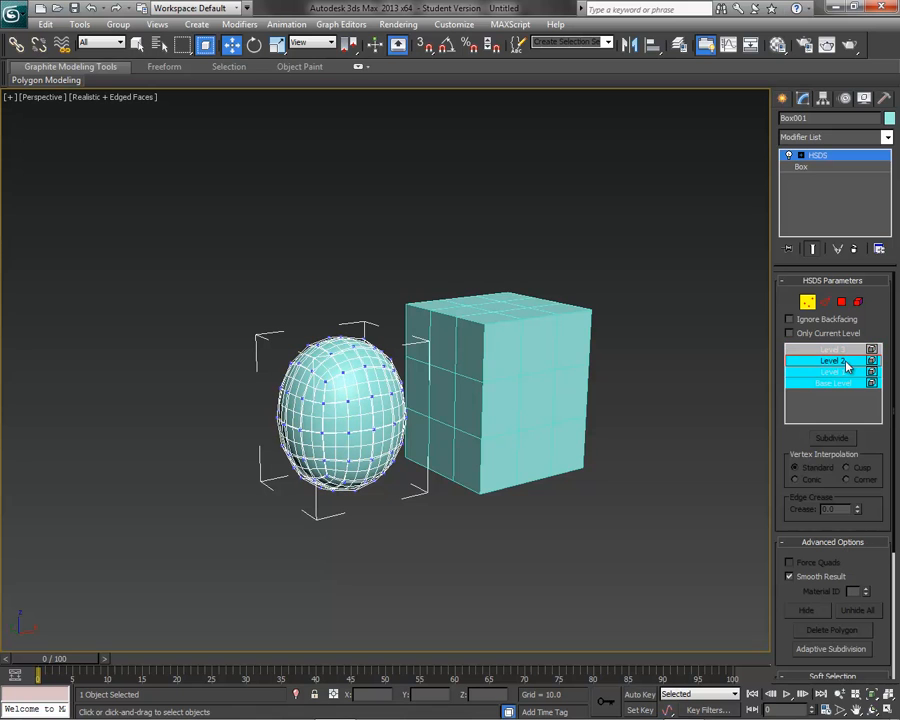
pyautogui.click(371, 426)
pyautogui.moveTo(358, 422); pyautogui.dragTo(411, 463)
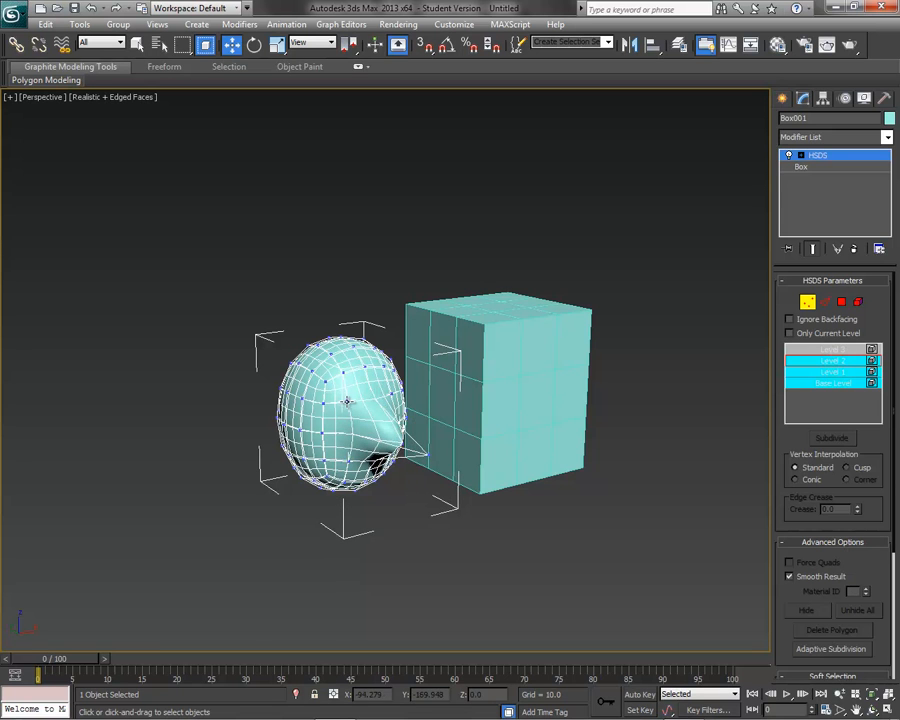
# - Push the two Level 2 vertices above the spike inward along Y to form eye-like hollows, and deselect
pyautogui.click(347, 390)
pyautogui.moveTo(386, 395); pyautogui.dragTo(408, 391)
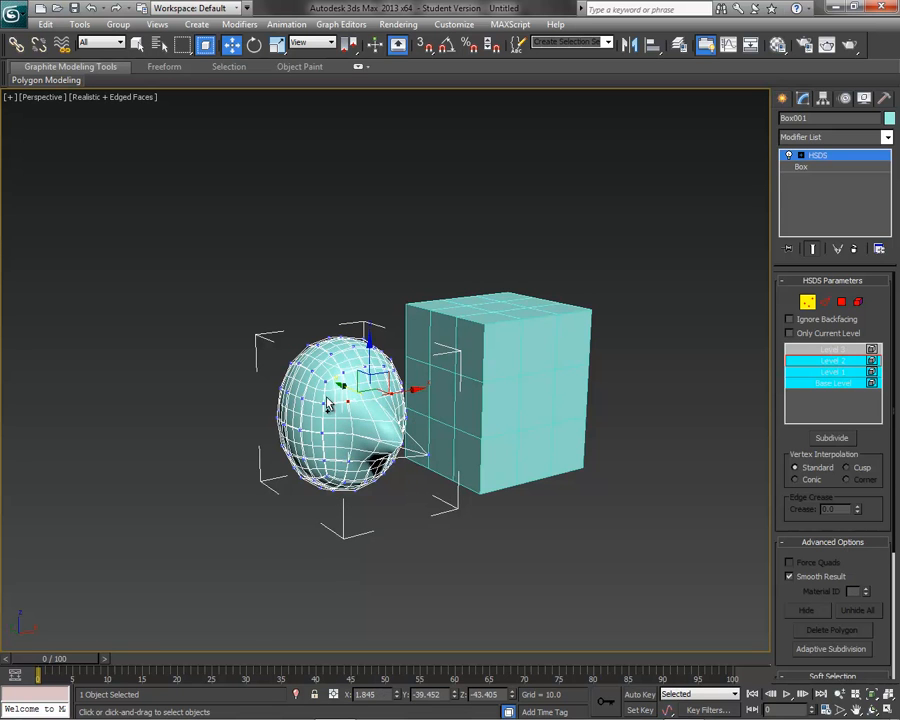
pyautogui.moveTo(341, 385); pyautogui.dragTo(311, 376)
pyautogui.click(474, 570)
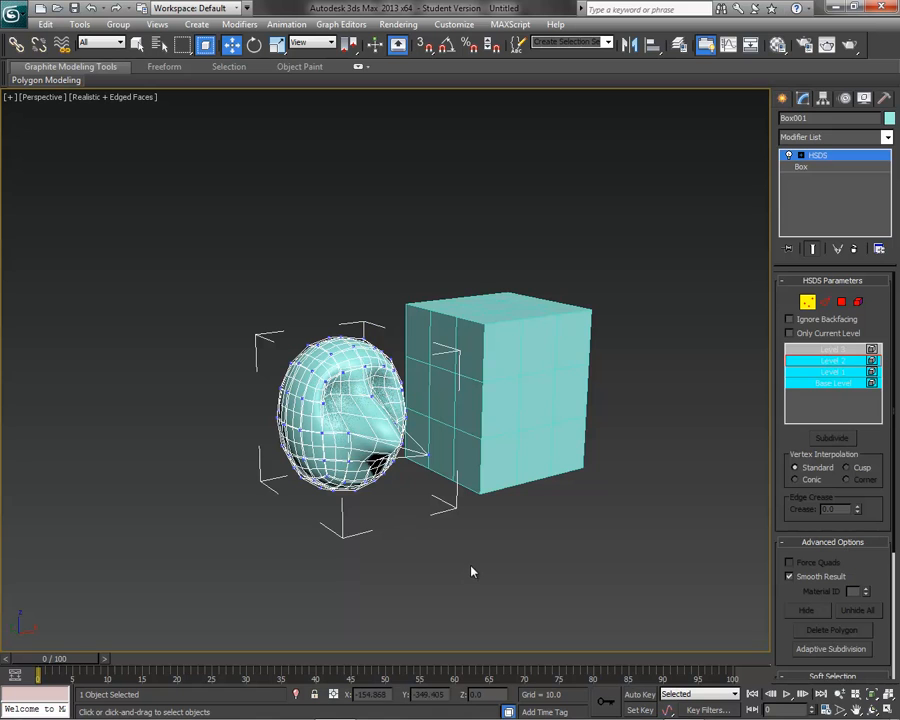
# - Switch HSDS to Level 1 and raise the top vertex along Z to form a peak
pyautogui.click(830, 362)
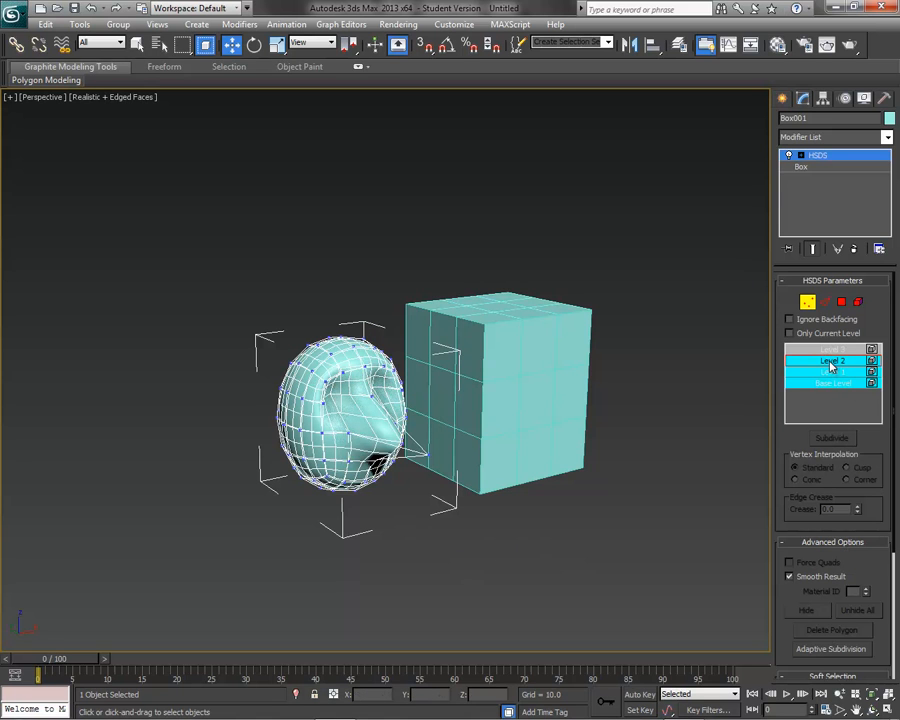
pyautogui.click(830, 372)
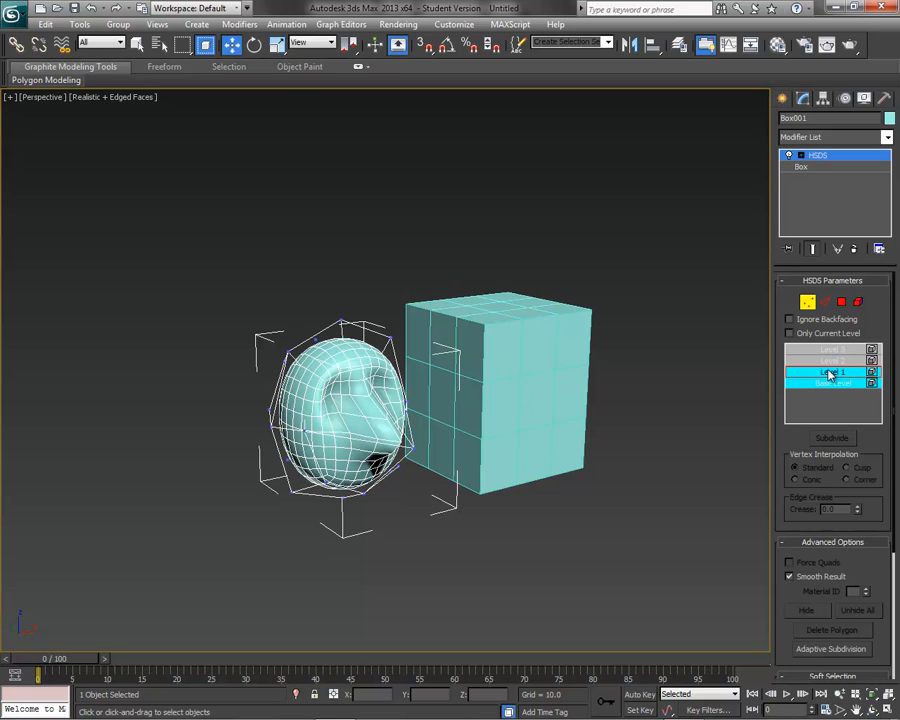
pyautogui.click(829, 384)
pyautogui.click(341, 320)
pyautogui.moveTo(341, 318); pyautogui.dragTo(347, 221)
# - Pull a Level 1 side vertex outward along negative X to bulge the form, and deselect
pyautogui.click(267, 437)
pyautogui.click(270, 418)
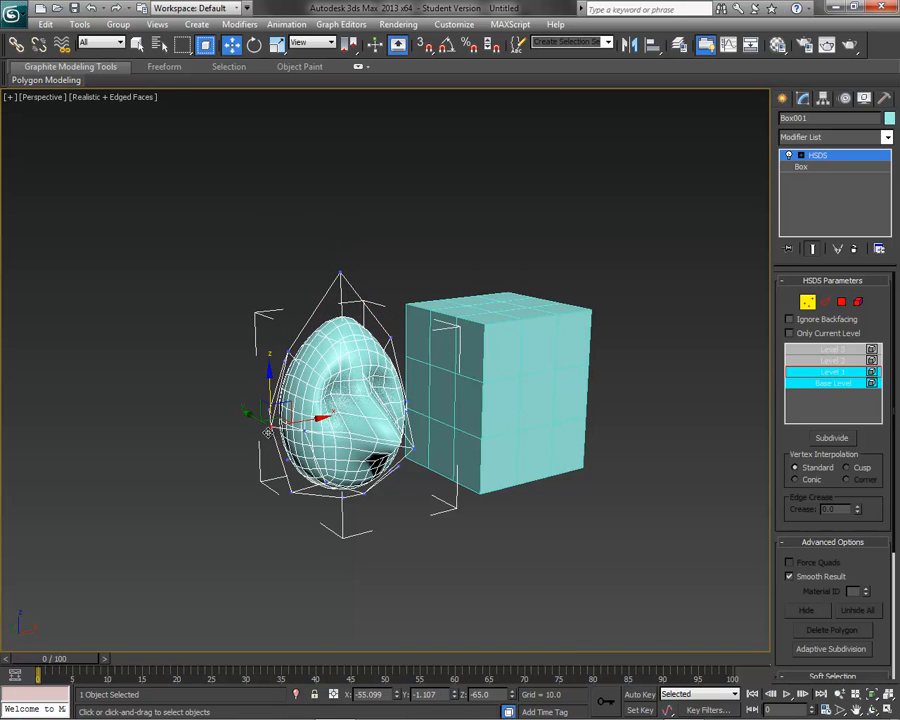
pyautogui.moveTo(300, 425); pyautogui.dragTo(227, 425)
pyautogui.click(424, 531)
pyautogui.moveTo(428, 527); pyautogui.dragTo(386, 527, button='middle')
# - Switch HSDS to the Base Level and raise the upper front corner vertex slightly along Z, and deselect
pyautogui.press('super')
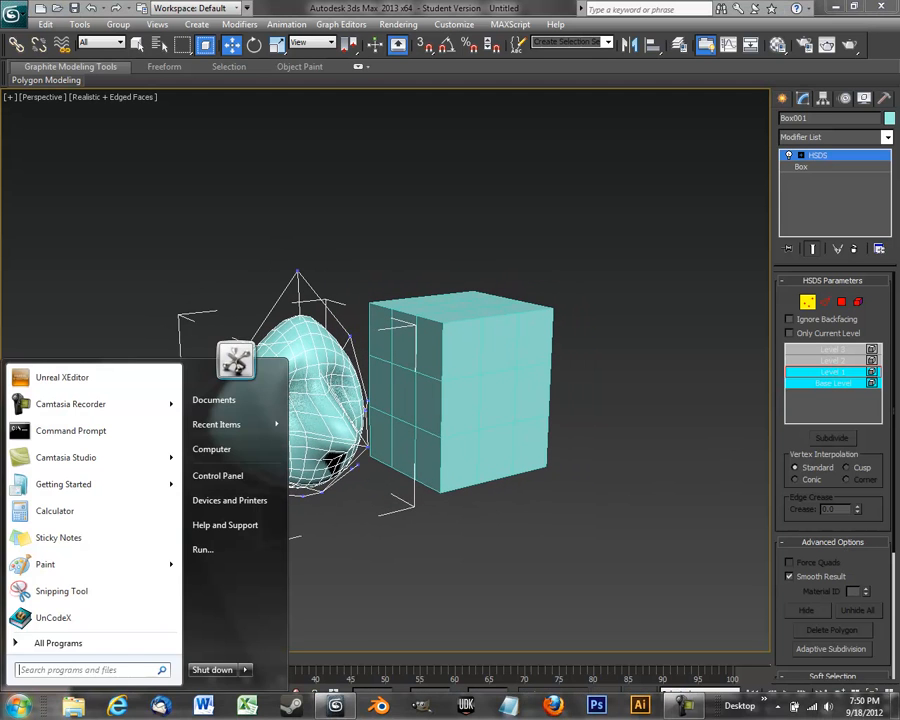
pyautogui.click(826, 378)
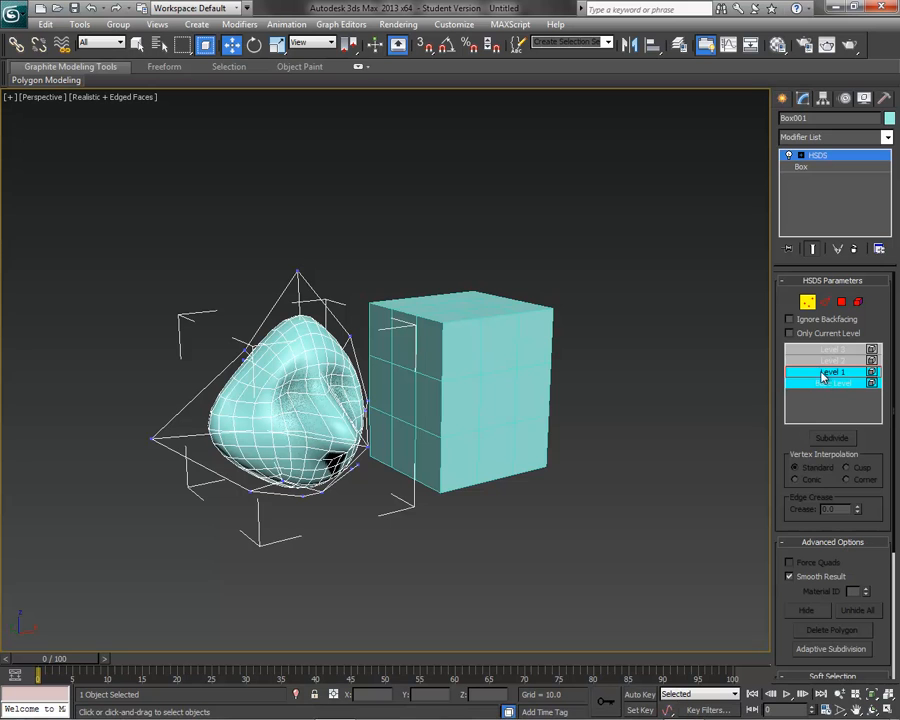
pyautogui.click(830, 383)
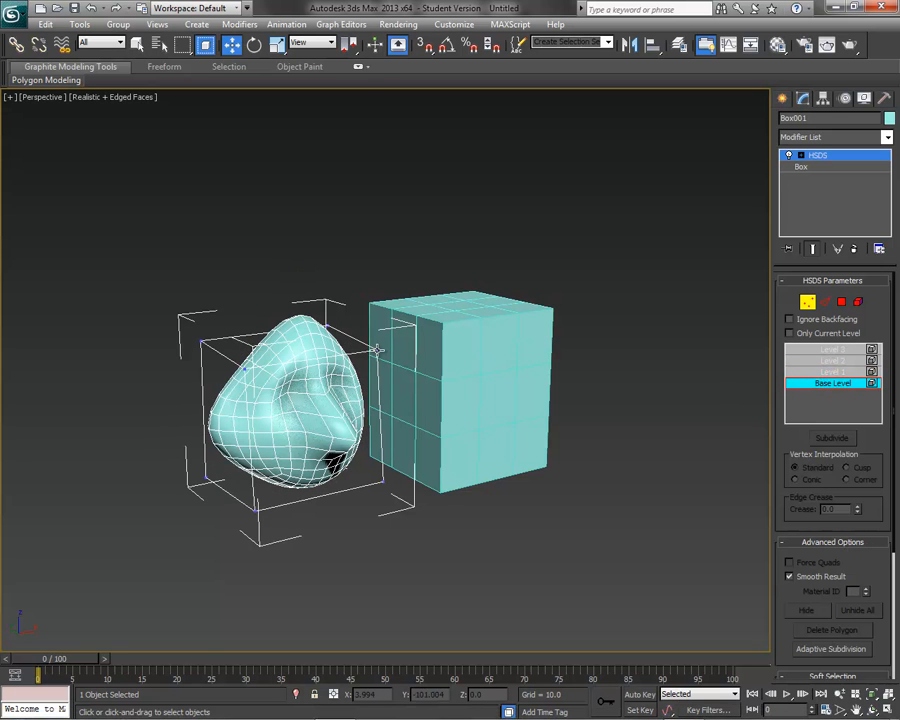
pyautogui.click(376, 346)
pyautogui.moveTo(374, 300)
pyautogui.mouseDown()
pyautogui.moveTo(372, 201)
pyautogui.moveTo(374, 316)
pyautogui.moveTo(373, 278)
pyautogui.moveTo(374, 291)
pyautogui.mouseUp()
pyautogui.click(389, 525)
# - Pull the lower front corner vertex of the Base Level cage outward and down to swell the form, and deselect
pyautogui.click(383, 472)
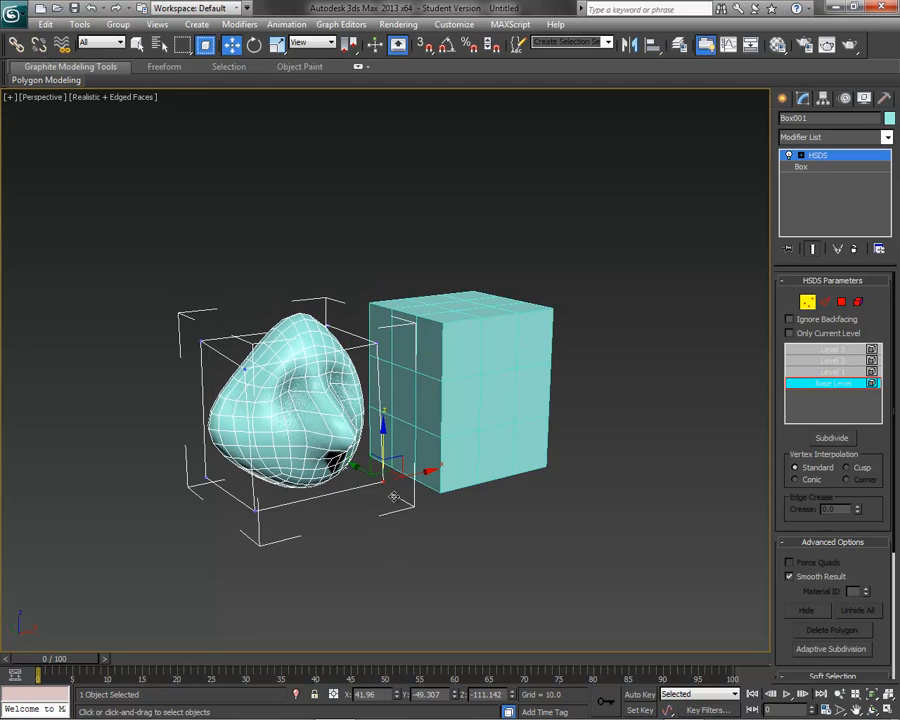
pyautogui.moveTo(372, 478); pyautogui.dragTo(431, 531)
pyautogui.click(431, 531)
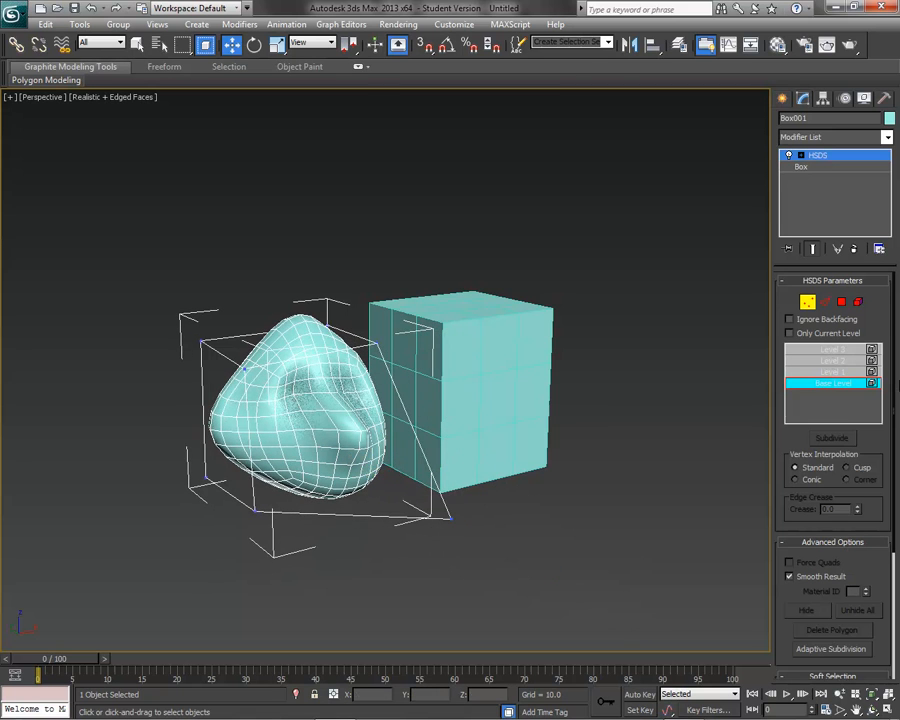
# - Step through Level 1, Level 2 and Level 3 to examine the reshaped form at each subdivision level
pyautogui.click(850, 371)
pyautogui.click(854, 359)
pyautogui.click(850, 349)
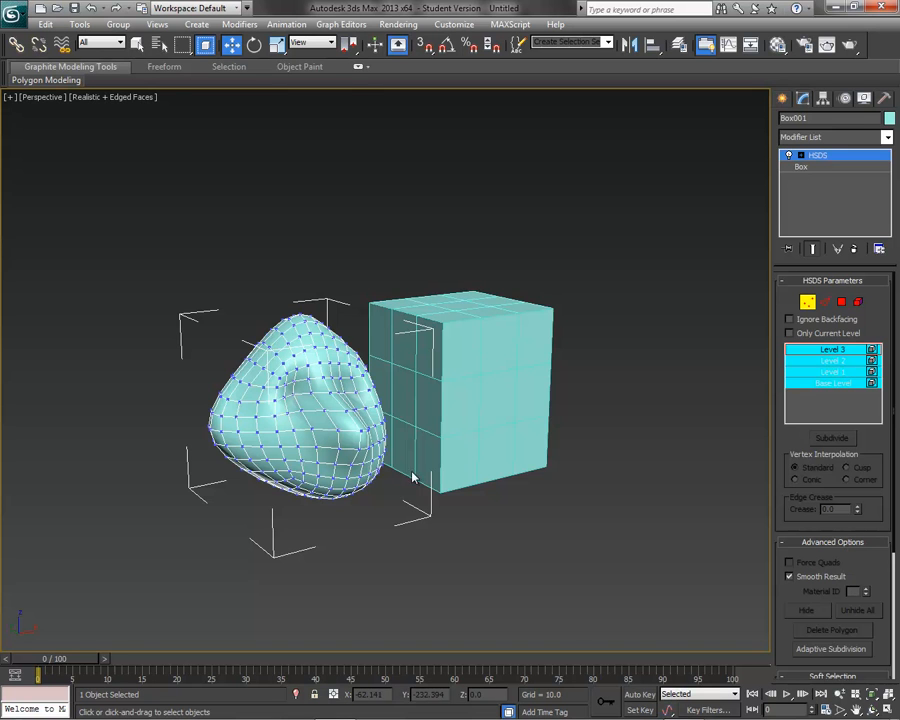
pyautogui.moveTo(514, 546); pyautogui.dragTo(450, 552, button='middle')
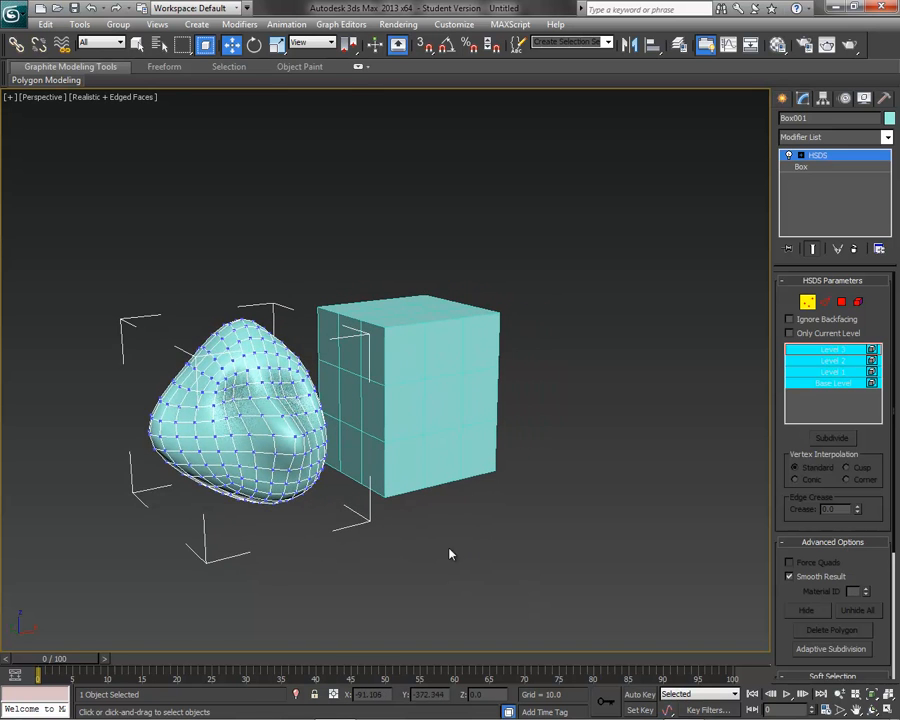
# - Leave vertex editing and delete the reshaped head-like box
pyautogui.press('super')
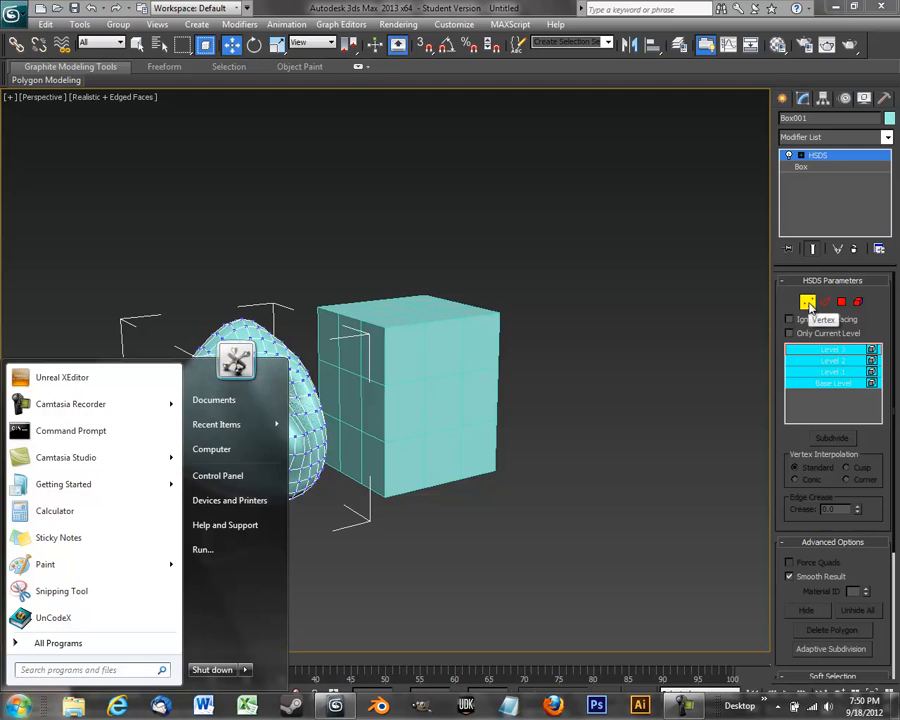
pyautogui.click(807, 302)
pyautogui.keyDown('alt'); pyautogui.moveTo(537, 573); pyautogui.dragTo(502, 529, button='middle'); pyautogui.keyUp('alt')
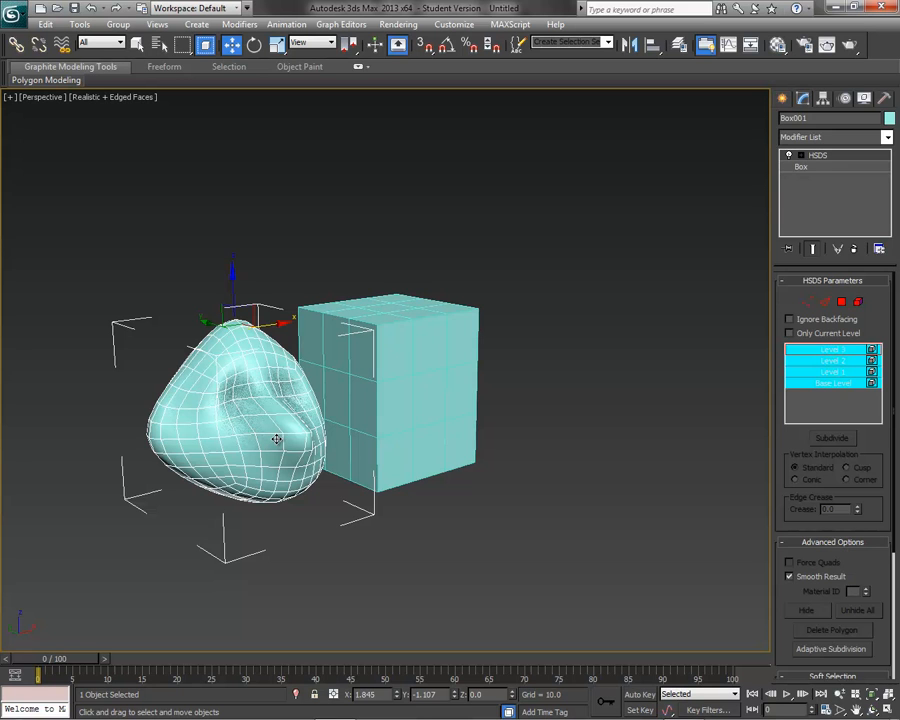
pyautogui.press('Delete')
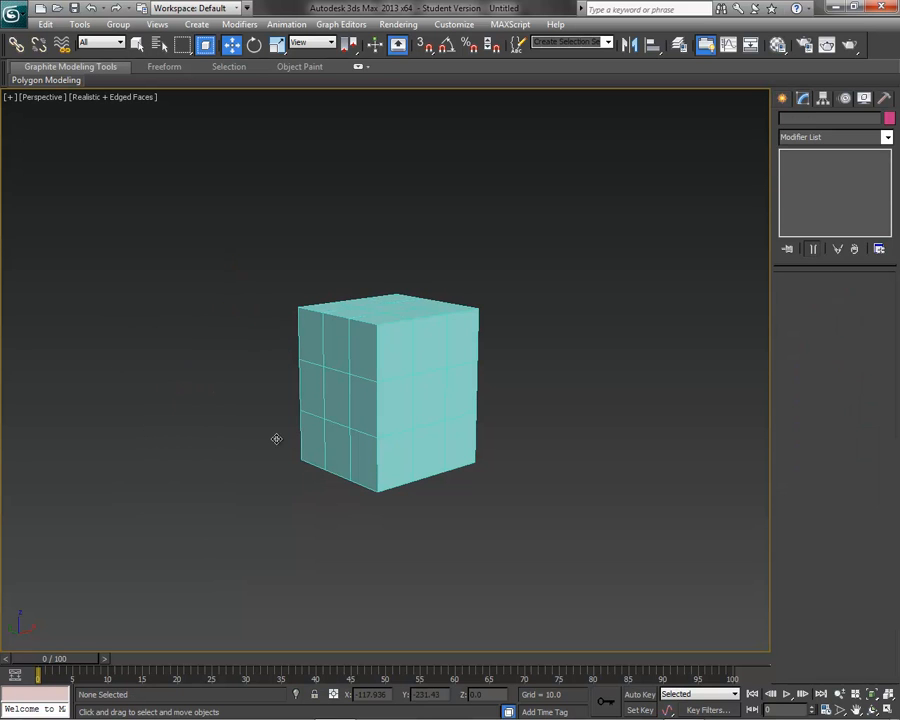
# - Select the remaining segmented box and apply the HSDS modifier to it
pyautogui.click(421, 405)
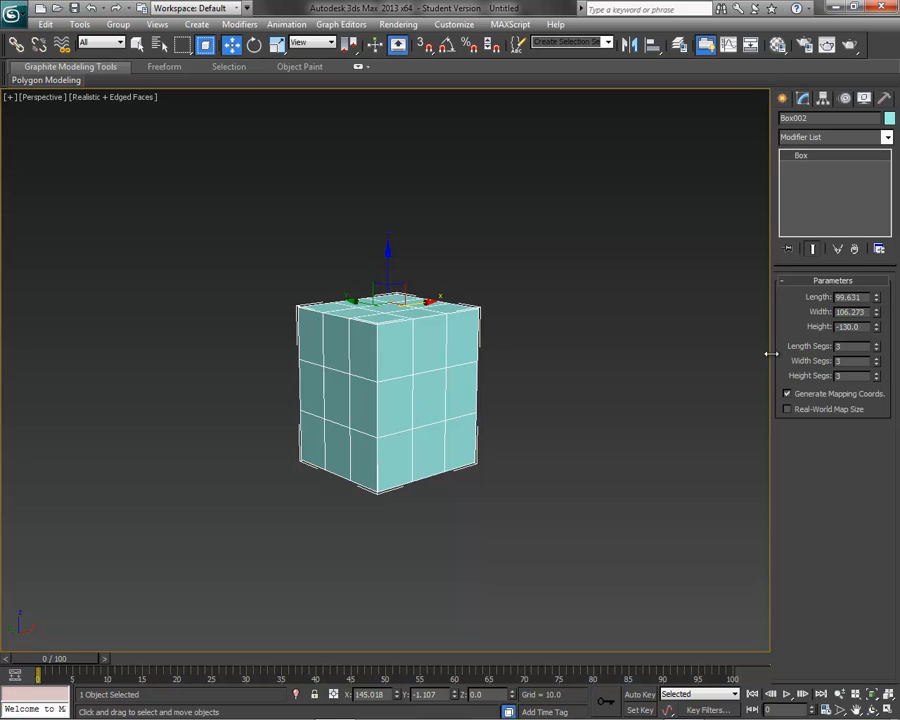
pyautogui.click(886, 137)
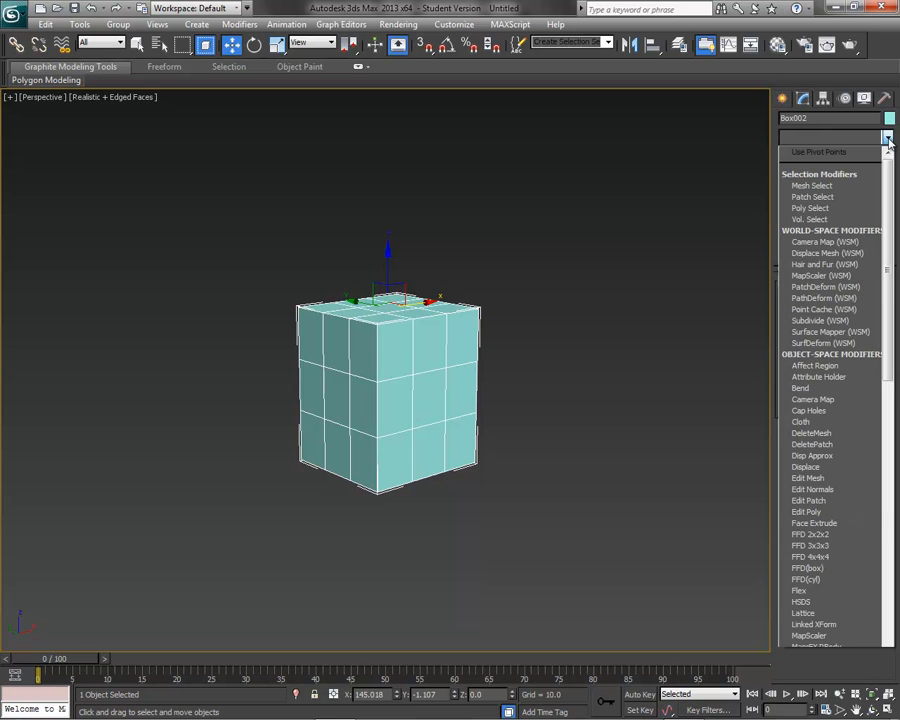
pyautogui.click(811, 604)
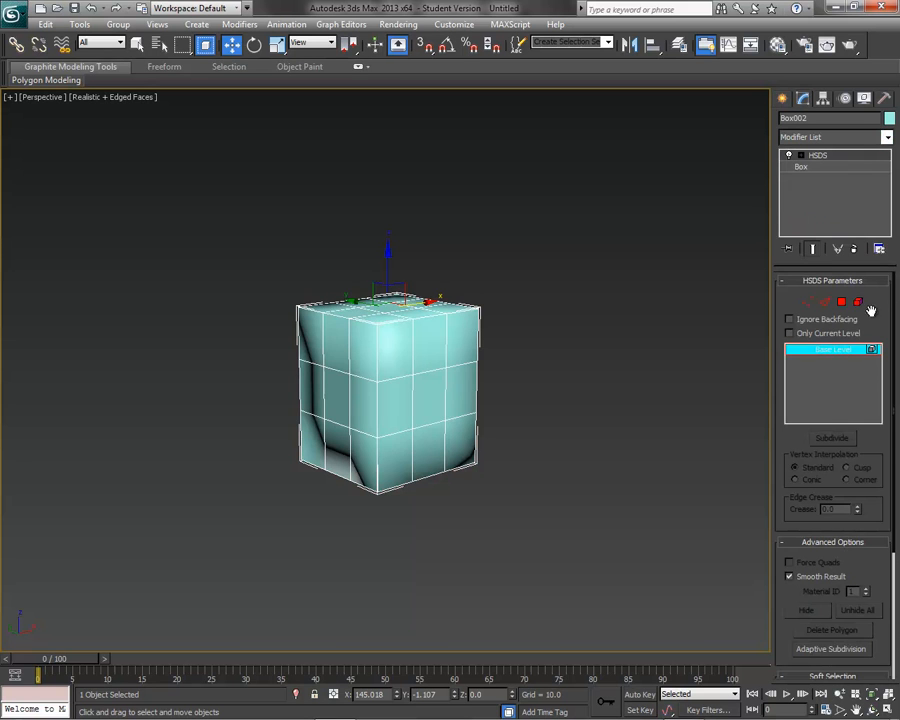
# - Select the whole box as an element, subdivide it three times up to Level 3, and leave element editing
pyautogui.click(857, 302)
pyautogui.click(434, 378)
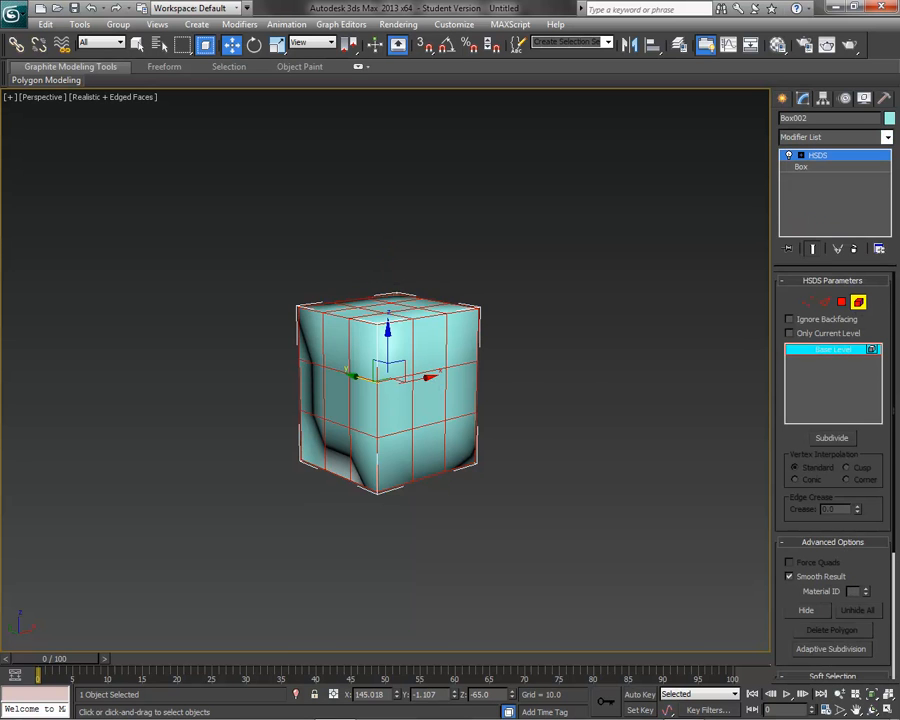
pyautogui.click(831, 439)
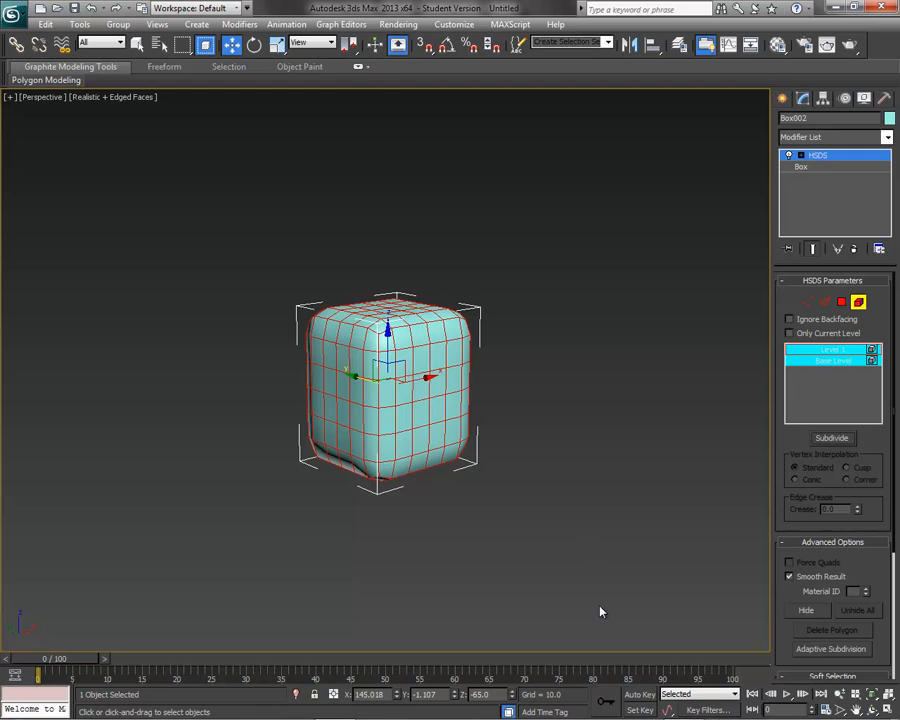
pyautogui.moveTo(717, 716)
pyautogui.keyDown('alt'); pyautogui.moveTo(587, 463); pyautogui.dragTo(584, 433, button='middle'); pyautogui.keyUp('alt')
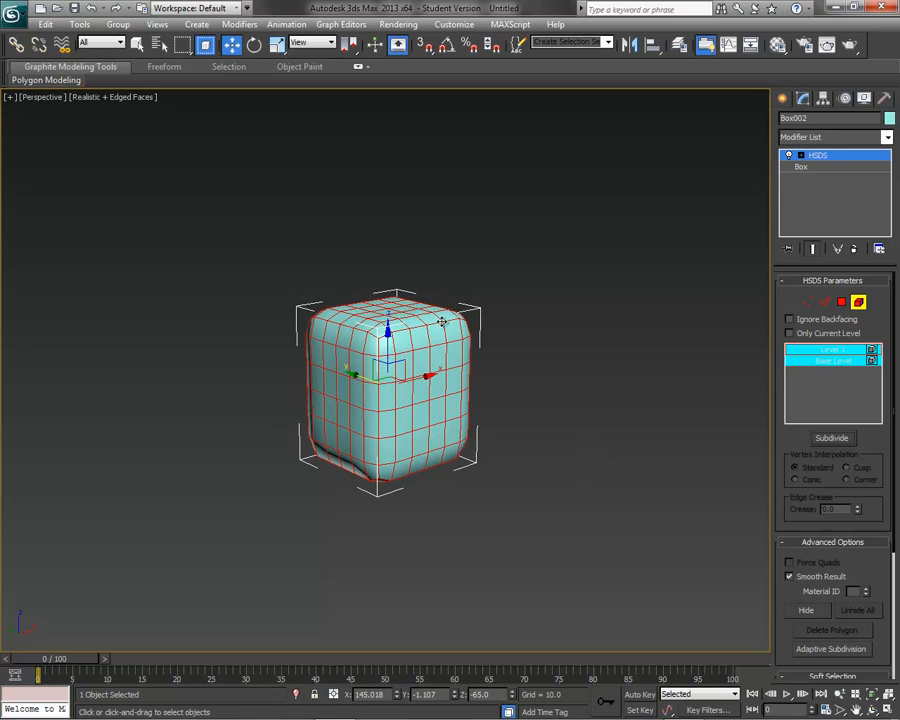
pyautogui.click(831, 438)
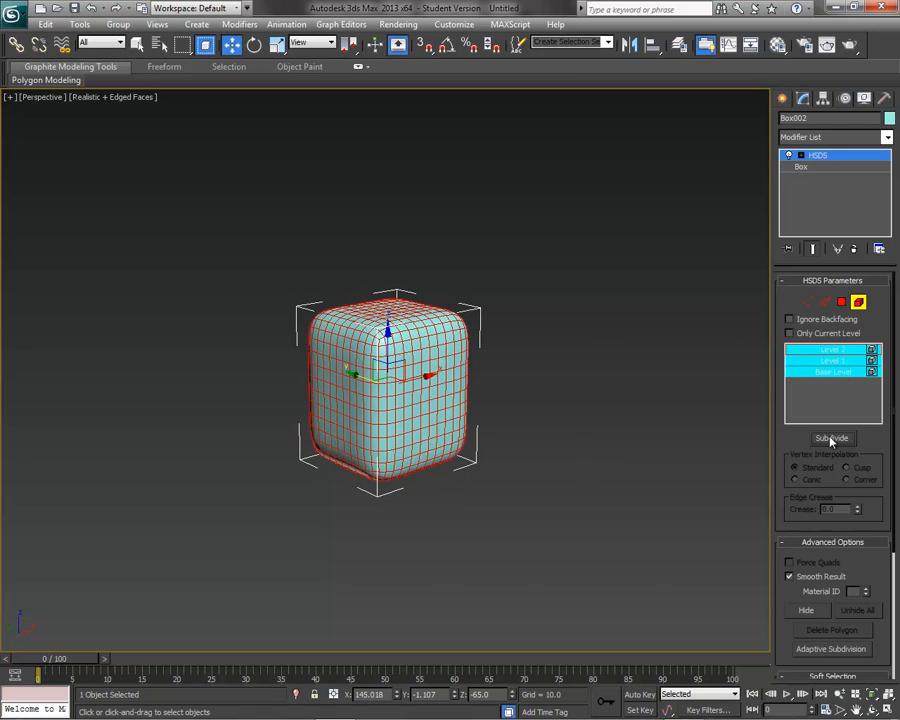
pyautogui.click(843, 441)
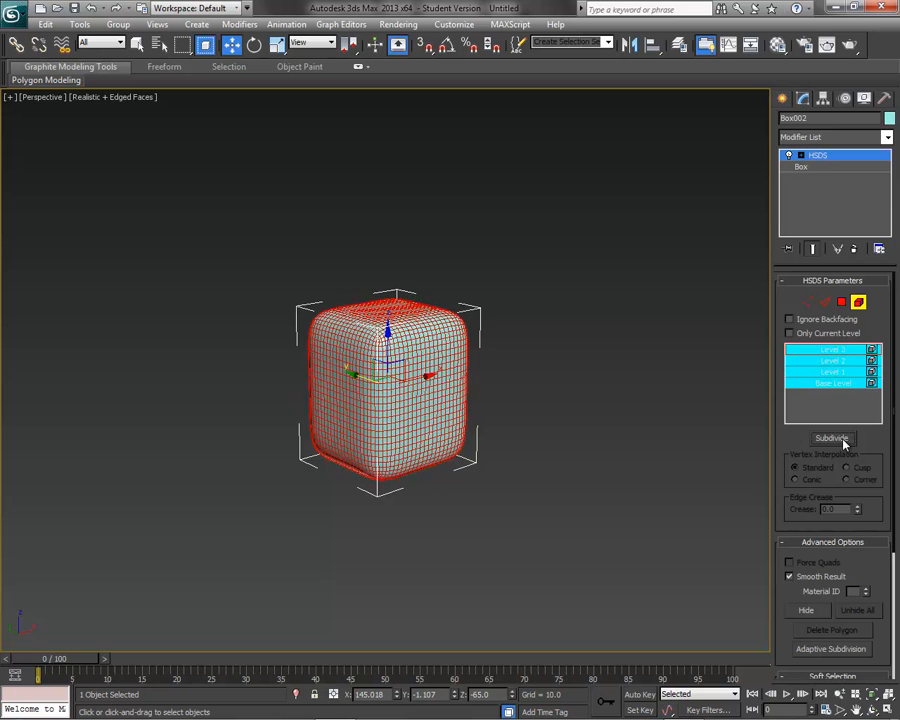
pyautogui.moveTo(607, 456)
pyautogui.keyDown('alt'); pyautogui.mouseDown(button='middle')
pyautogui.moveTo(631, 458)
pyautogui.moveTo(691, 496)
pyautogui.moveTo(643, 432)
pyautogui.moveTo(601, 458)
pyautogui.mouseUp(button='middle'); pyautogui.keyUp('alt')
pyautogui.click(859, 303)
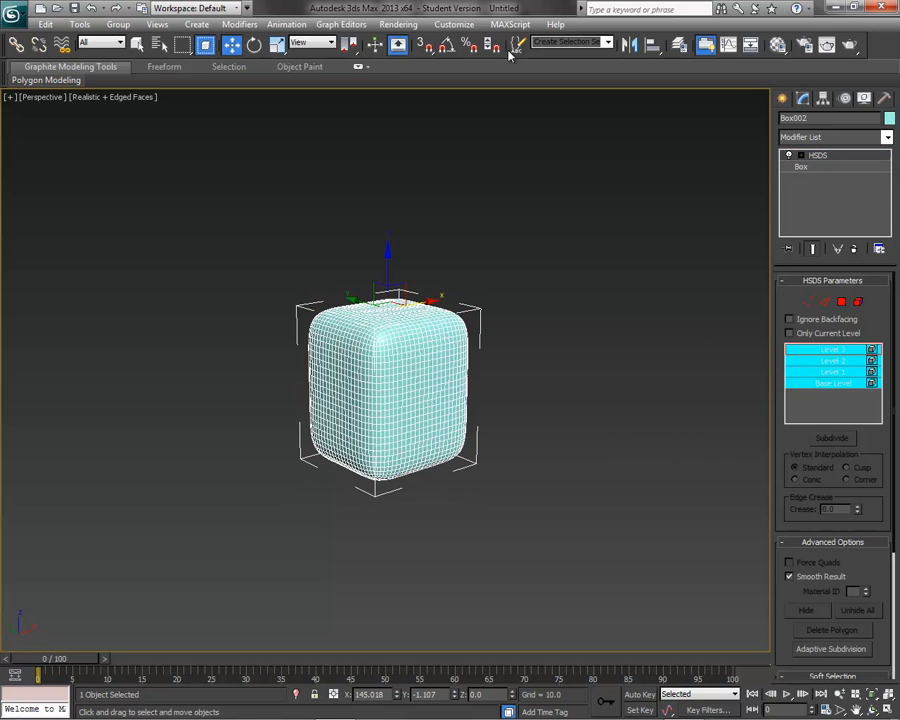
# - Scale the subdivided box along Y to about 43% to flatten it, and reselect it in a closer view
pyautogui.click(277, 46)
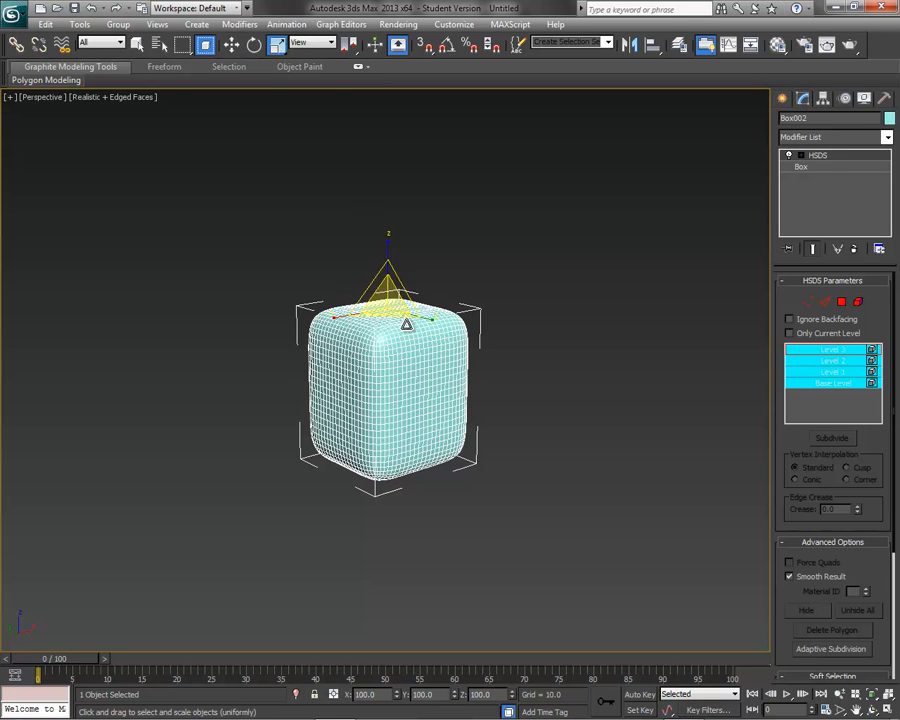
pyautogui.moveTo(428, 317); pyautogui.dragTo(400, 316)
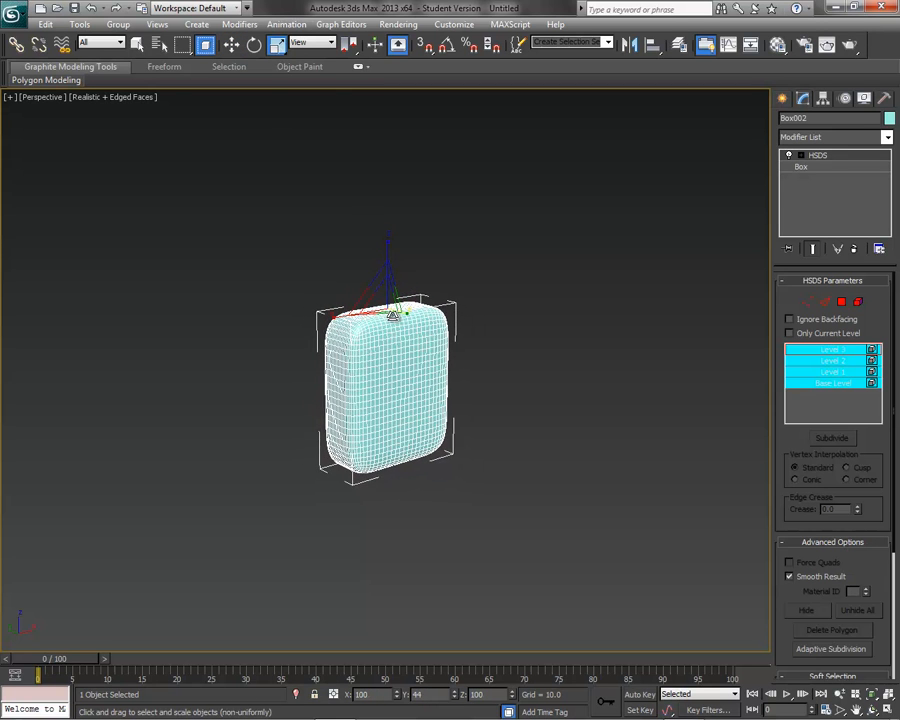
pyautogui.click(567, 394)
pyautogui.moveTo(551, 410); pyautogui.dragTo(546, 418, button='middle')
pyautogui.scroll(3, 450, 396)
pyautogui.click(450, 398)
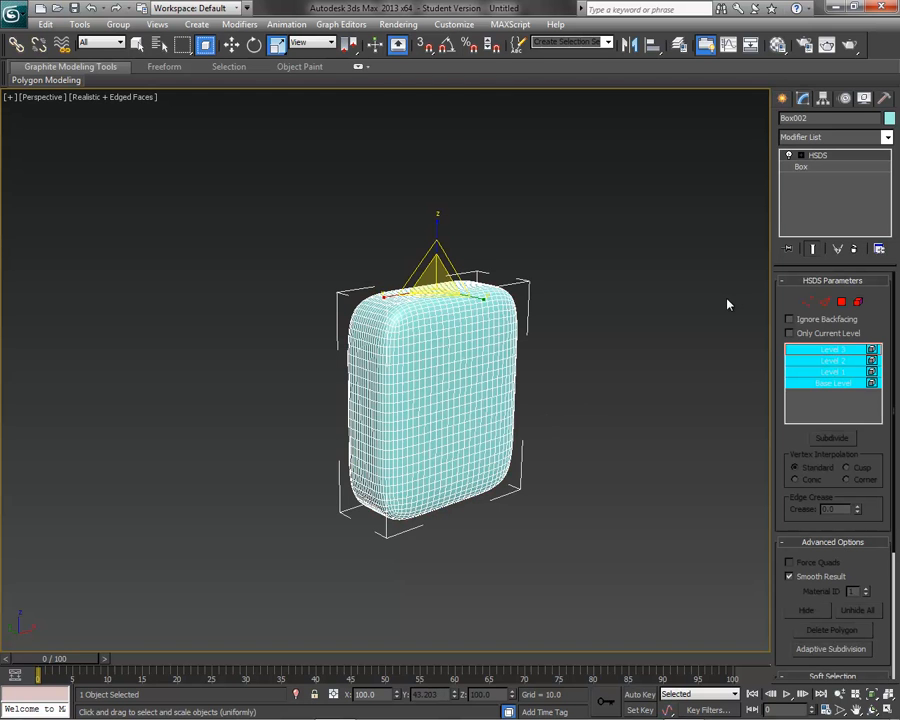
# - Select a Level 3 vertex in the middle of the front face and enable soft selection with a falloff of 37.6
pyautogui.click(807, 301)
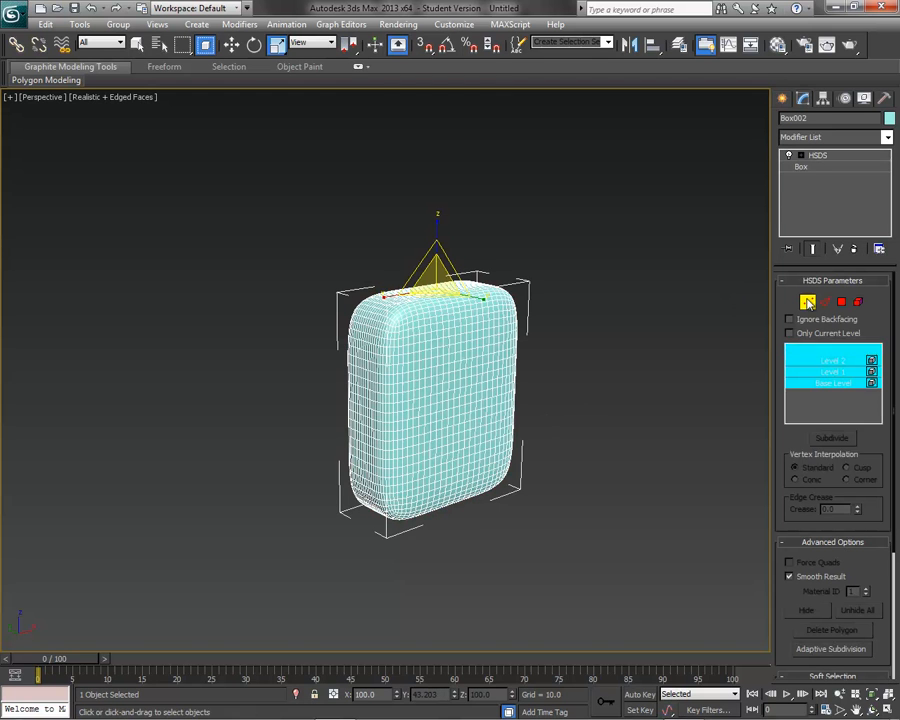
pyautogui.click(462, 397)
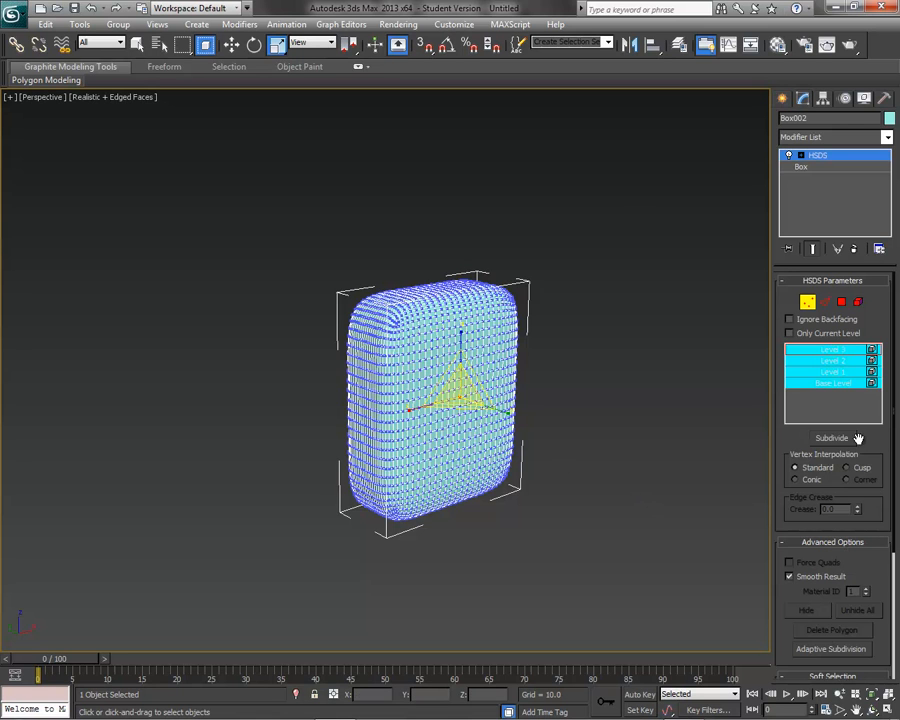
pyautogui.moveTo(893, 425); pyautogui.dragTo(895, 575)
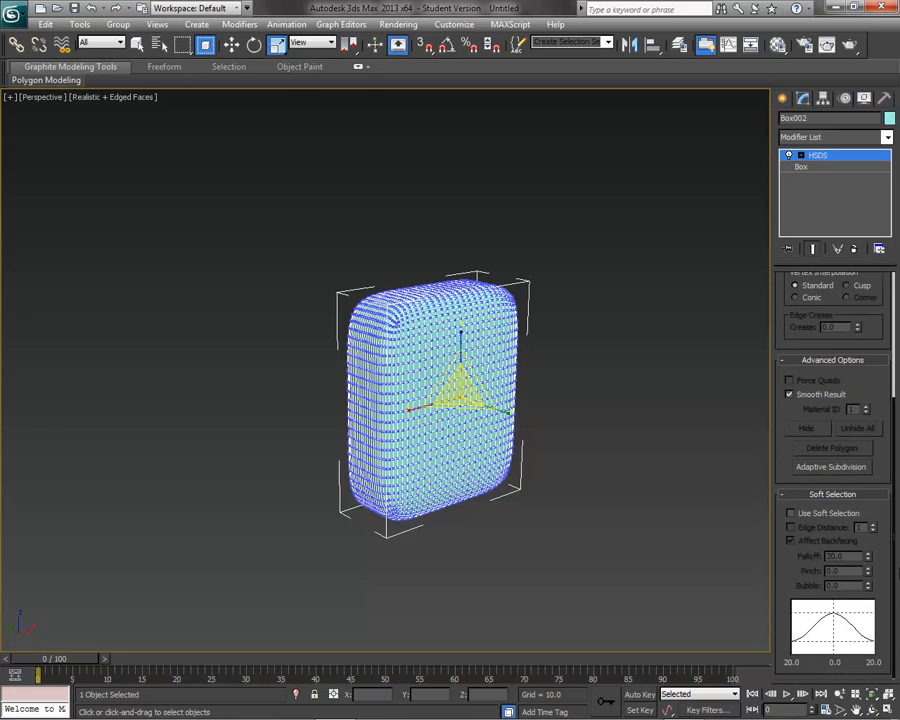
pyautogui.click(790, 514)
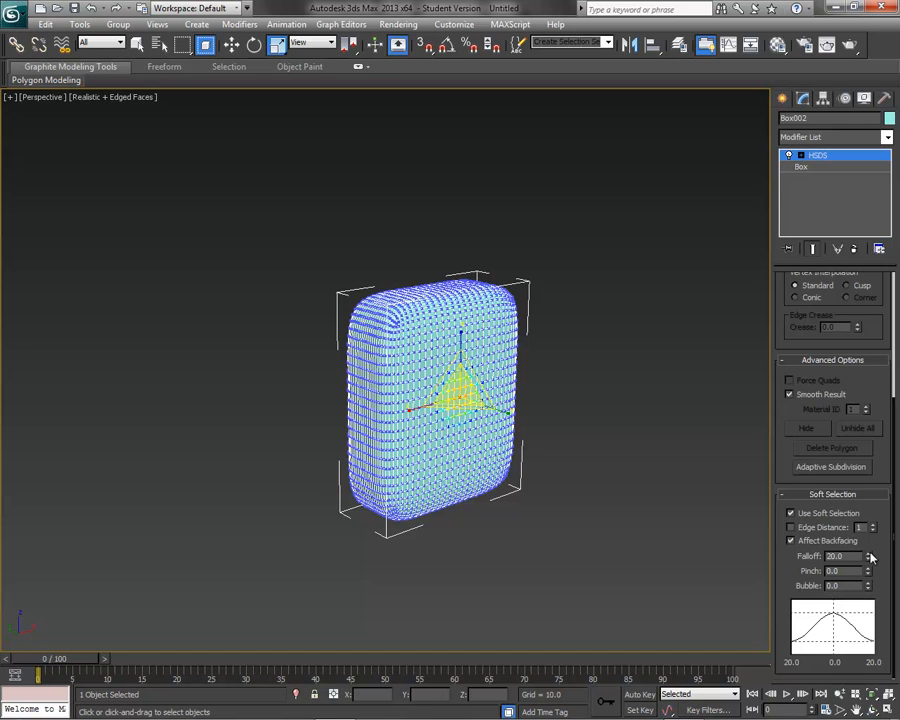
pyautogui.moveTo(865, 536); pyautogui.dragTo(847, 488)
# - Move the soft-selected front vertices inward along Y to dent the middle of the face
pyautogui.click(231, 47)
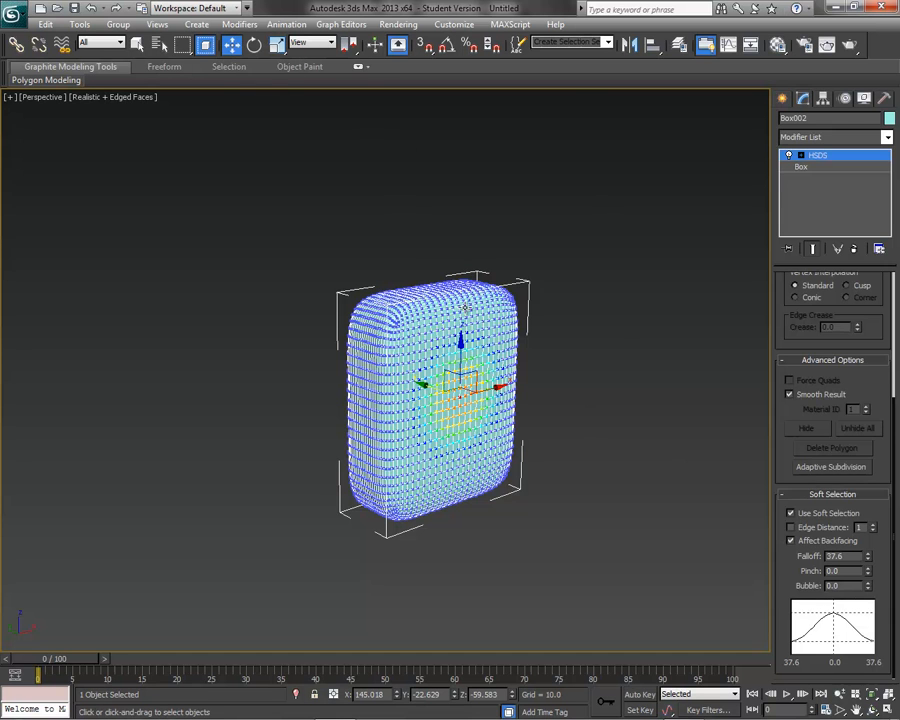
pyautogui.moveTo(425, 384); pyautogui.dragTo(413, 381)
pyautogui.click(430, 384)
# - Push vertices at the lower edge and lower middle of the front face inward along Y to form a groove, and deselect
pyautogui.click(458, 476)
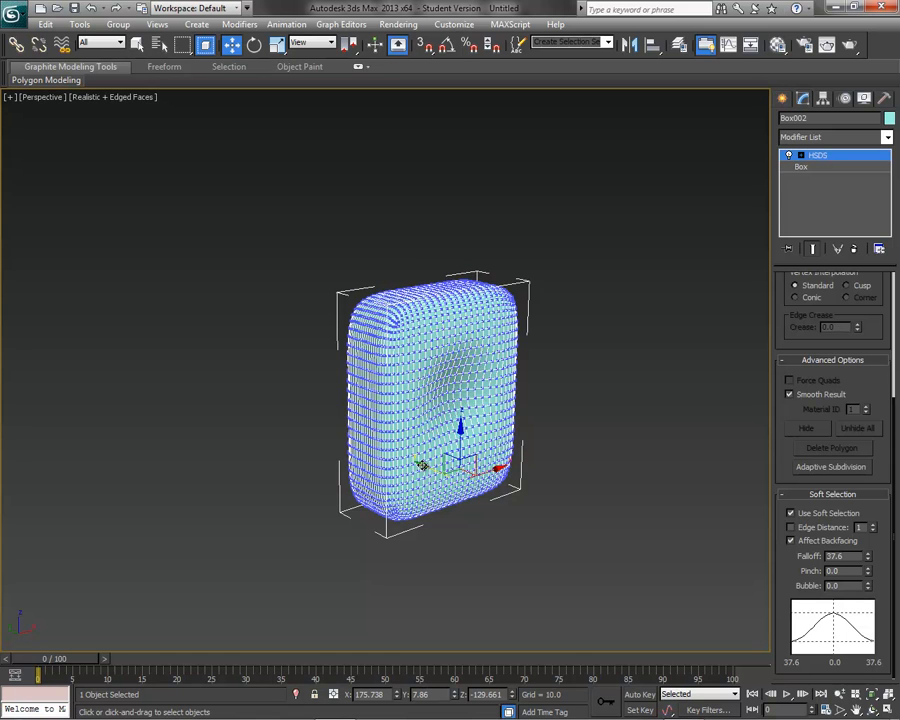
pyautogui.click(452, 487)
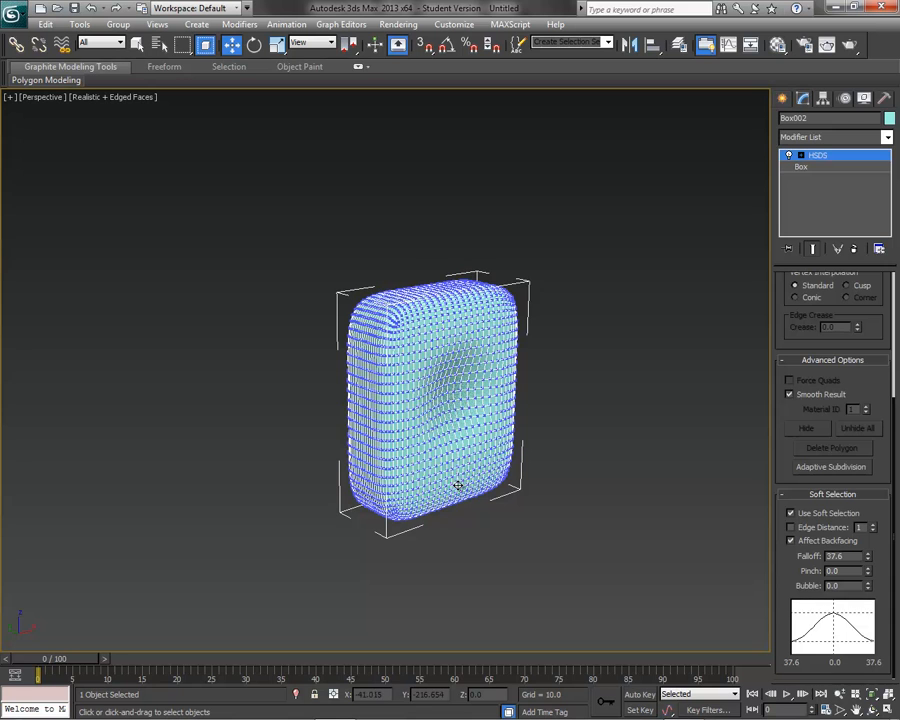
pyautogui.click(458, 486)
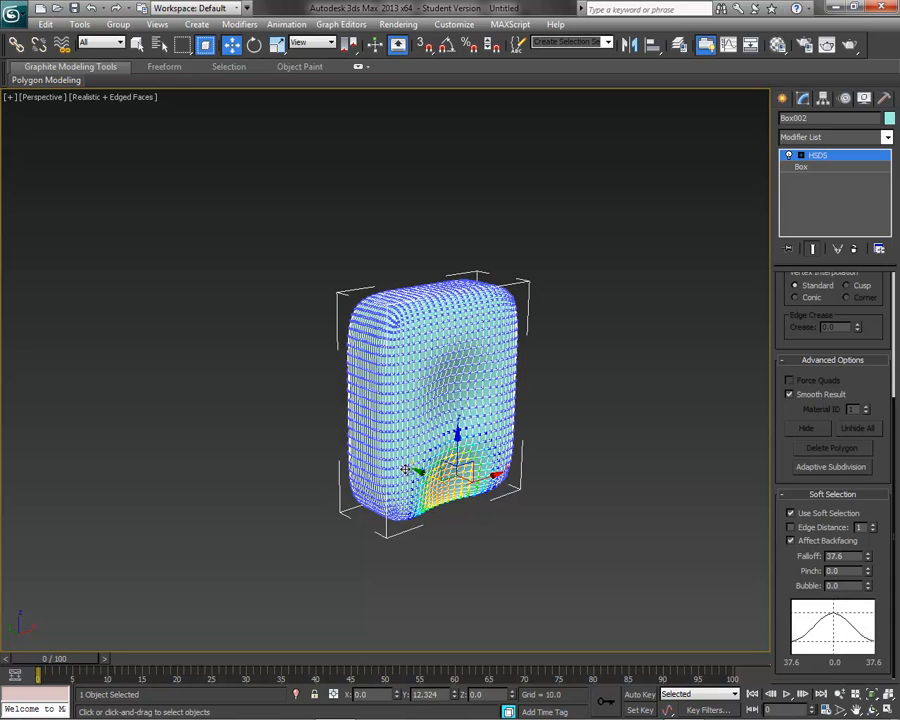
pyautogui.click(480, 442)
pyautogui.click(456, 439)
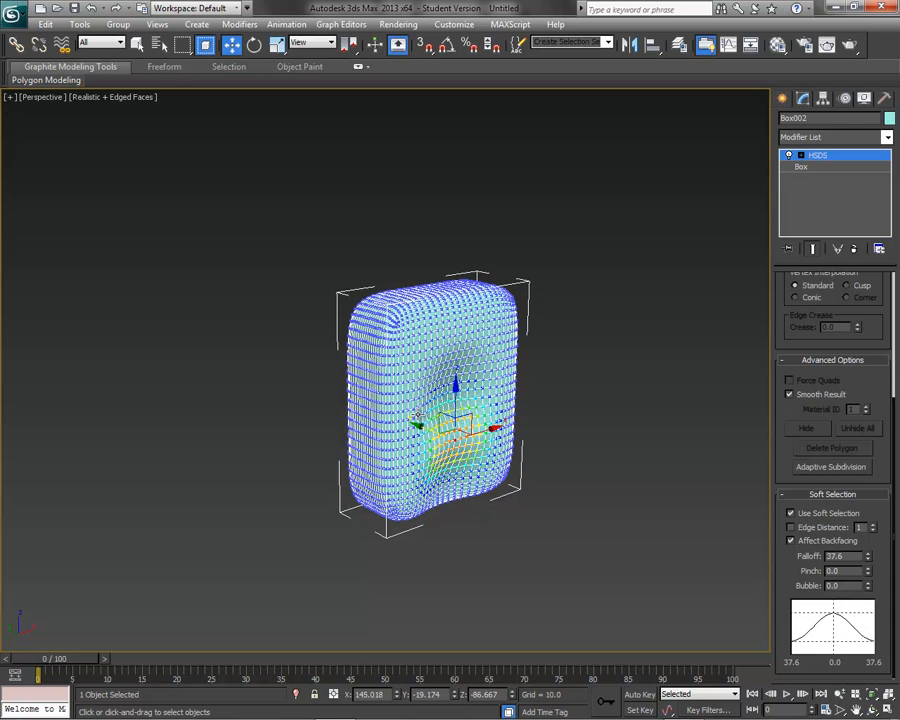
pyautogui.click(373, 422)
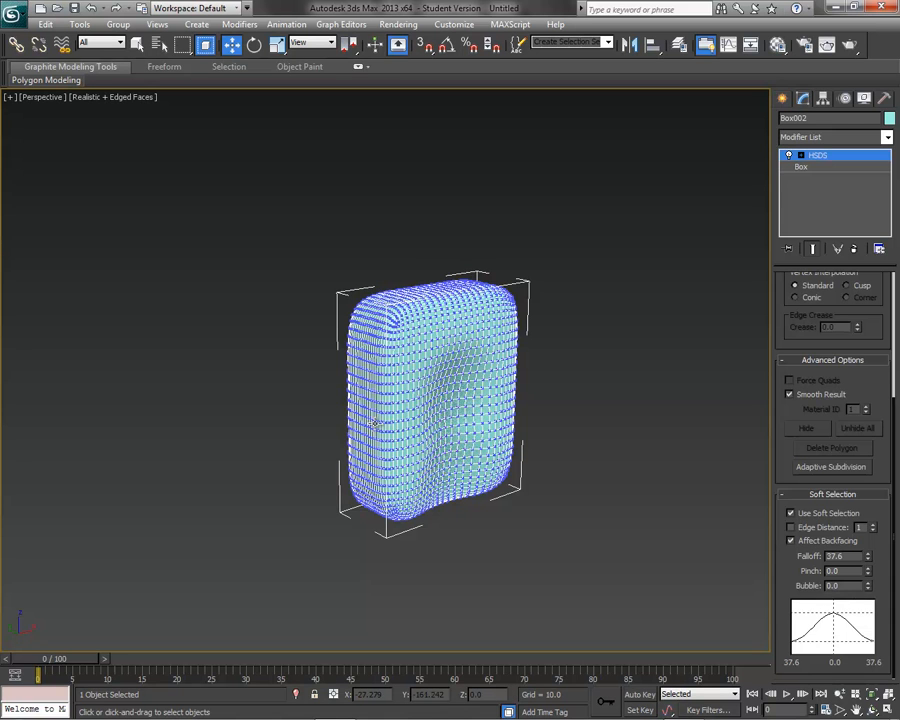
# - Push the soft-selected vertices on the narrow side inward along X, adjust the adjacent upper front corner, and deselect
pyautogui.click(374, 423)
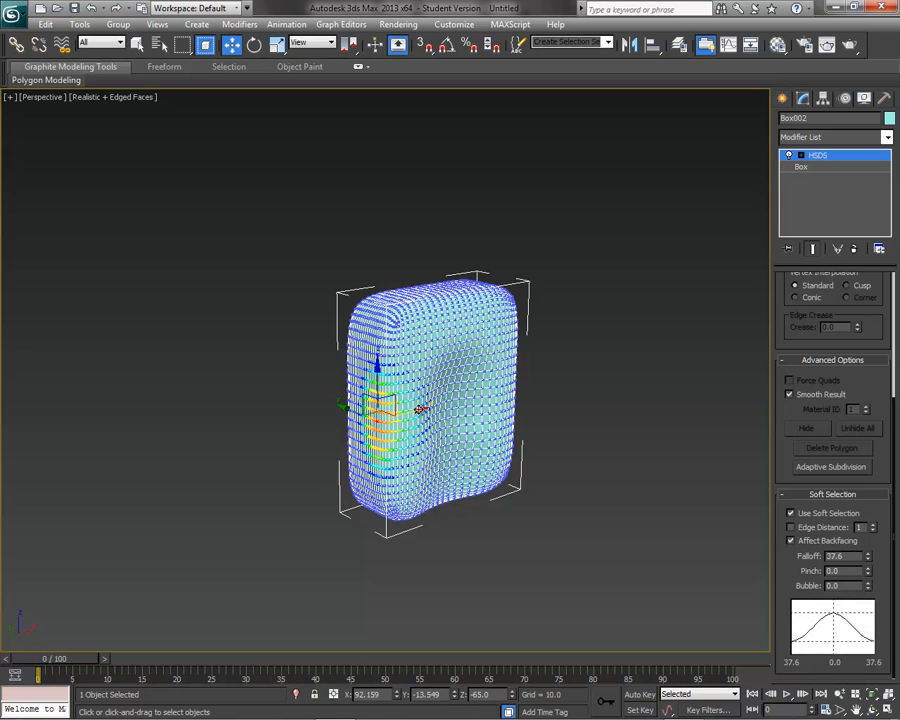
pyautogui.click(409, 322)
pyautogui.click(409, 322)
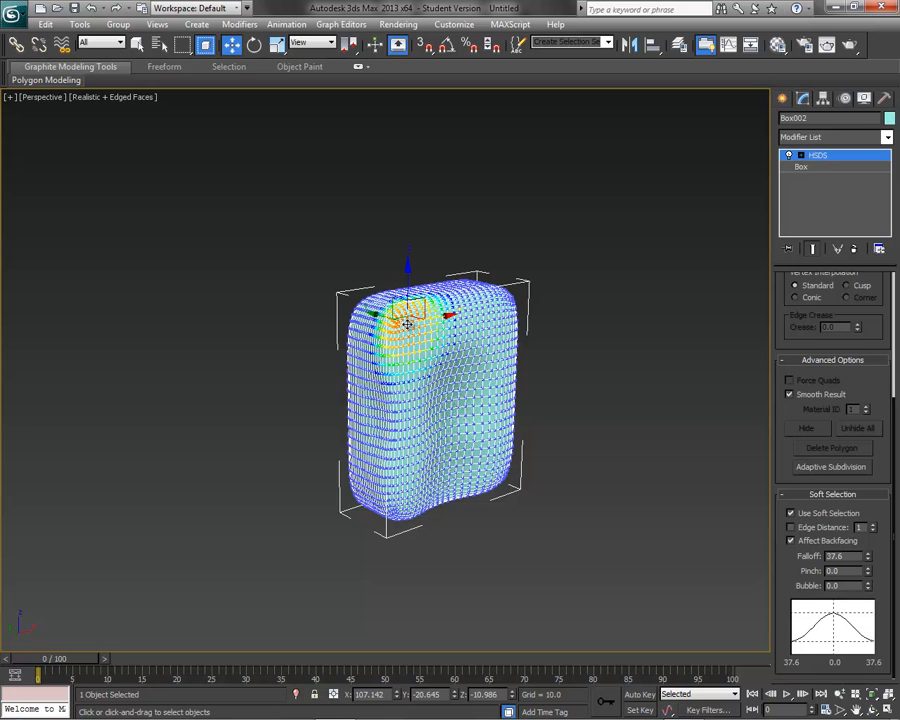
pyautogui.click(640, 437)
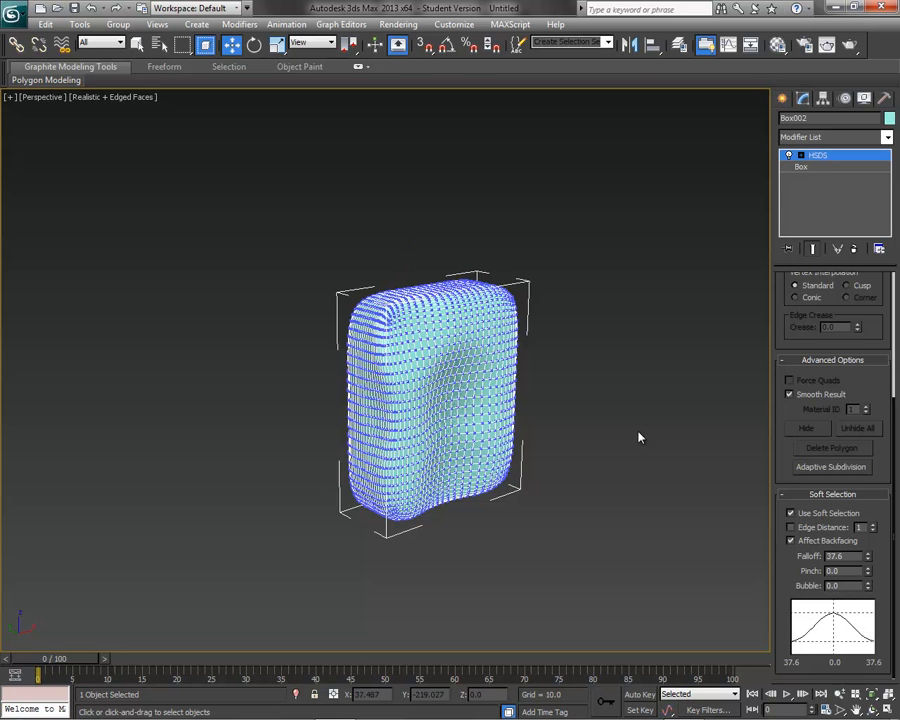
# - Turn off soft selection and step the box's HSDS display down through Level 2 to Level 1
pyautogui.keyDown('alt'); pyautogui.moveTo(622, 425); pyautogui.dragTo(633, 524, button='middle'); pyautogui.keyUp('alt')
pyautogui.scroll(1, 633, 524)
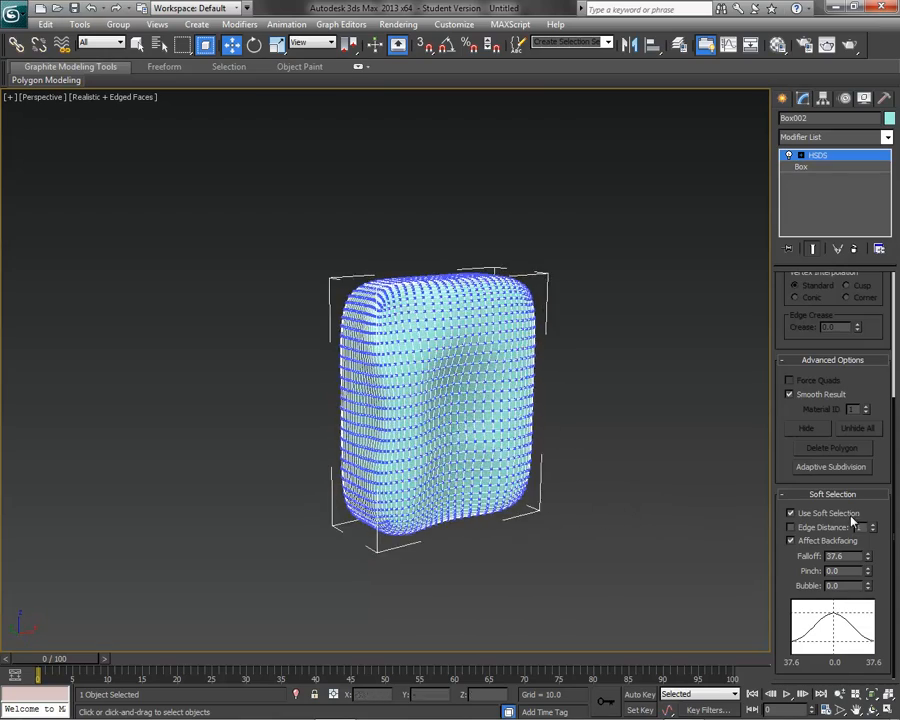
pyautogui.click(791, 513)
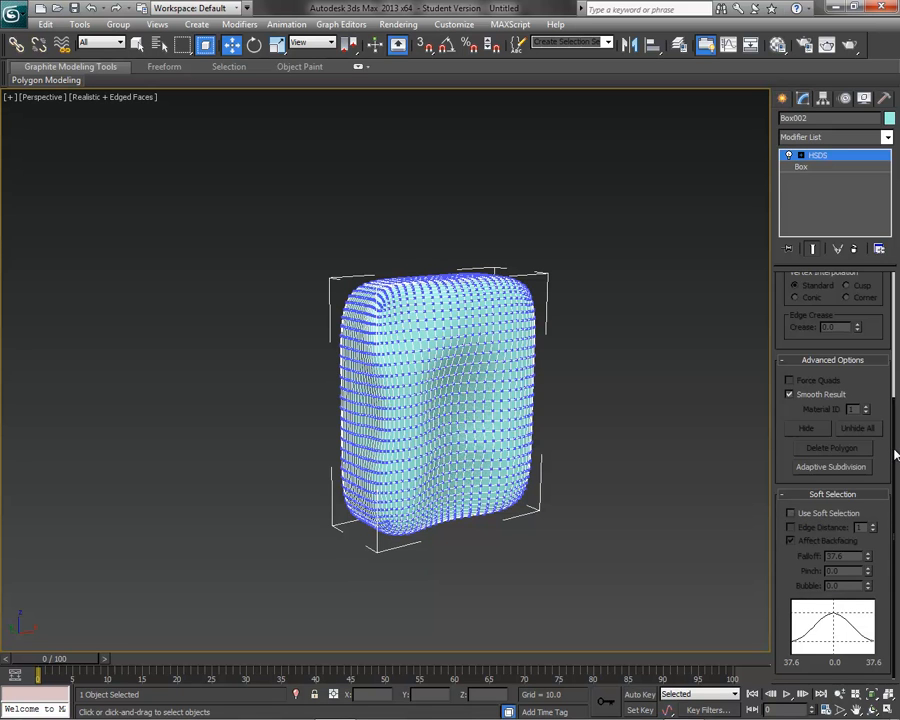
pyautogui.scroll(3, 886, 330)
pyautogui.click(835, 361)
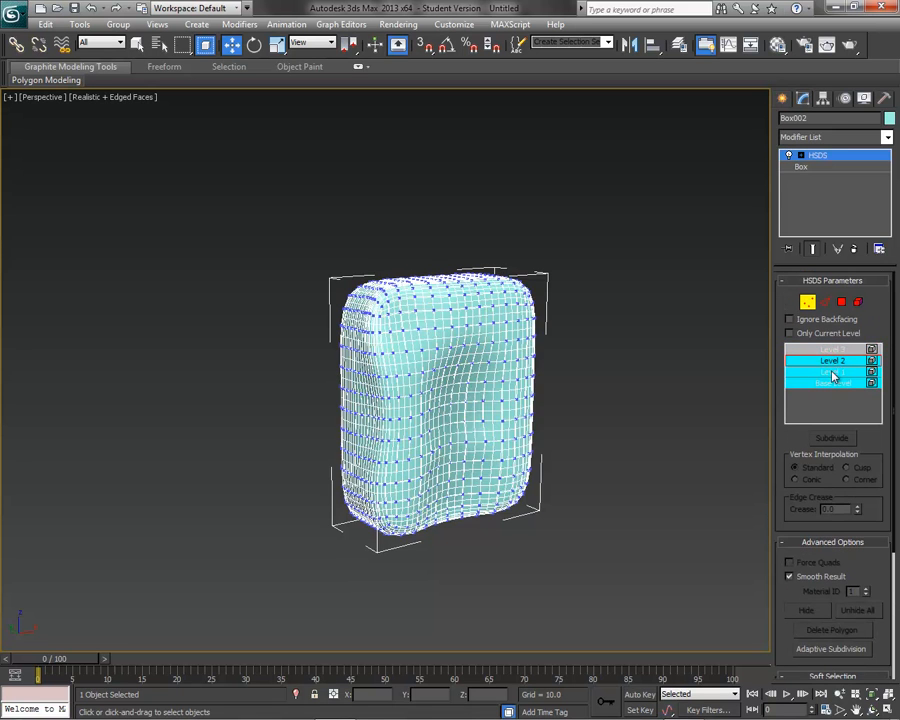
pyautogui.click(833, 372)
pyautogui.moveTo(645, 485)
pyautogui.keyDown('alt'); pyautogui.mouseDown(button='middle')
pyautogui.moveTo(590, 456)
pyautogui.moveTo(632, 484)
pyautogui.mouseUp(button='middle'); pyautogui.keyUp('alt')
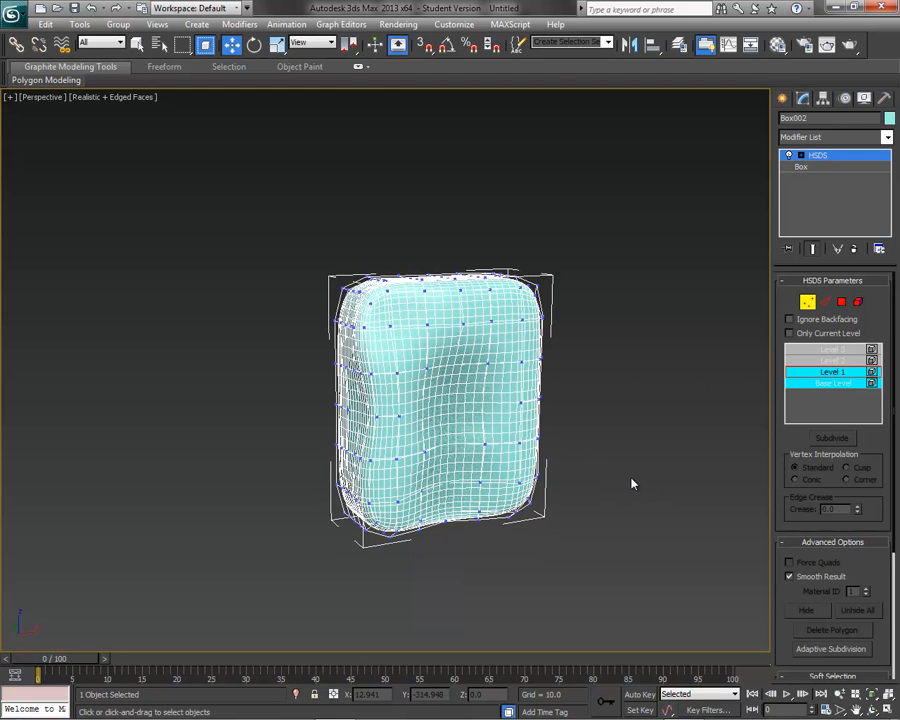
pyautogui.moveTo(640, 477); pyautogui.dragTo(632, 400)
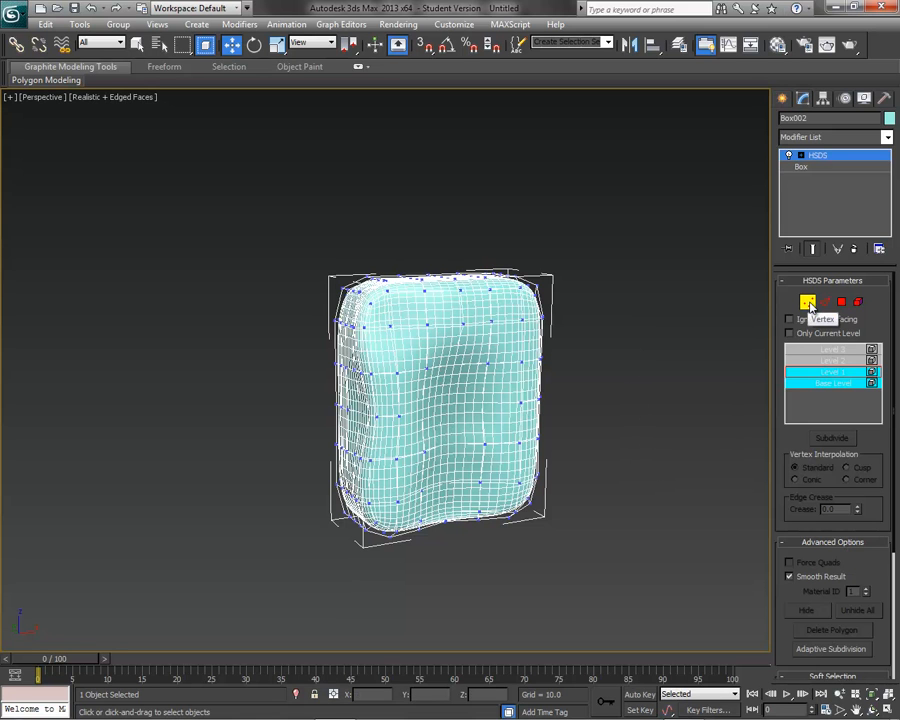
# - Leave vertex editing, delete the sculpted box, and restore the four-viewport layout
pyautogui.click(808, 302)
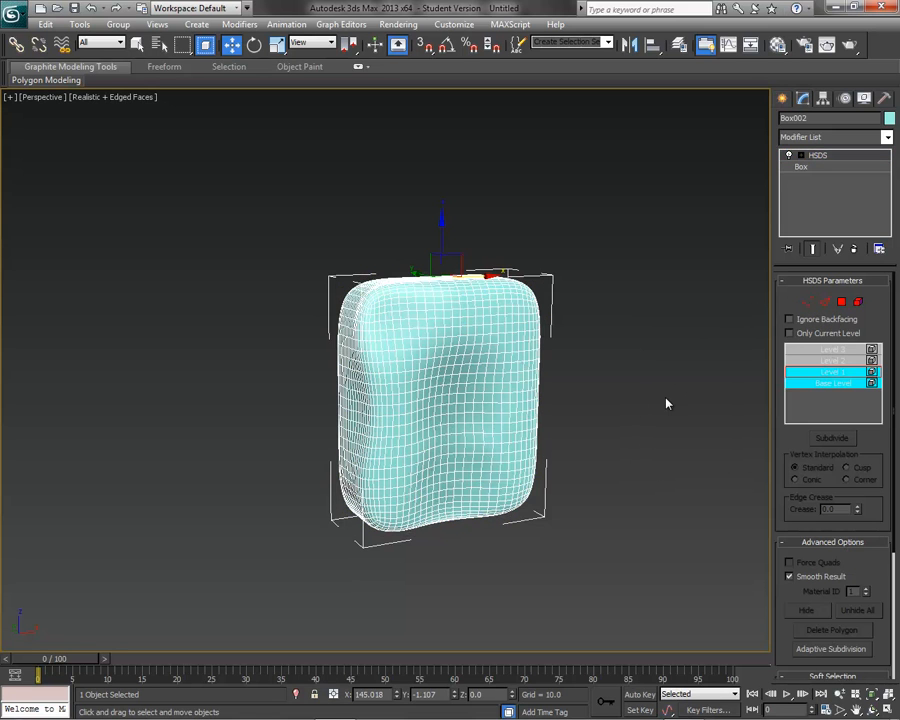
pyautogui.press('Delete')
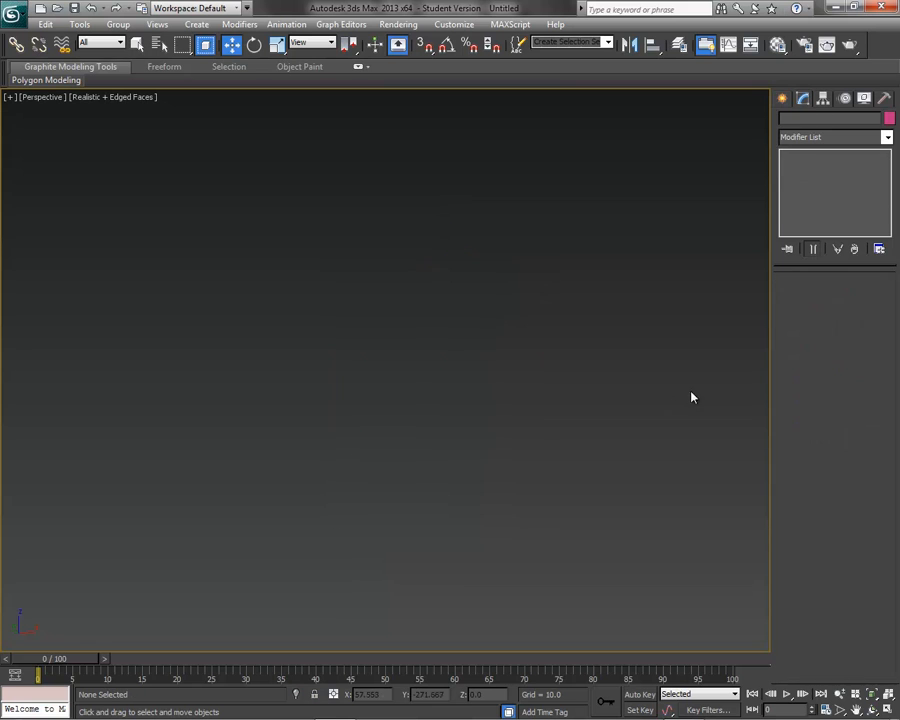
pyautogui.click(887, 697)
# - Create a plane about 221.4 long and 195.6 wide in the Front view, with 4 by 4 segments
pyautogui.click(196, 24)
pyautogui.moveTo(215, 41)
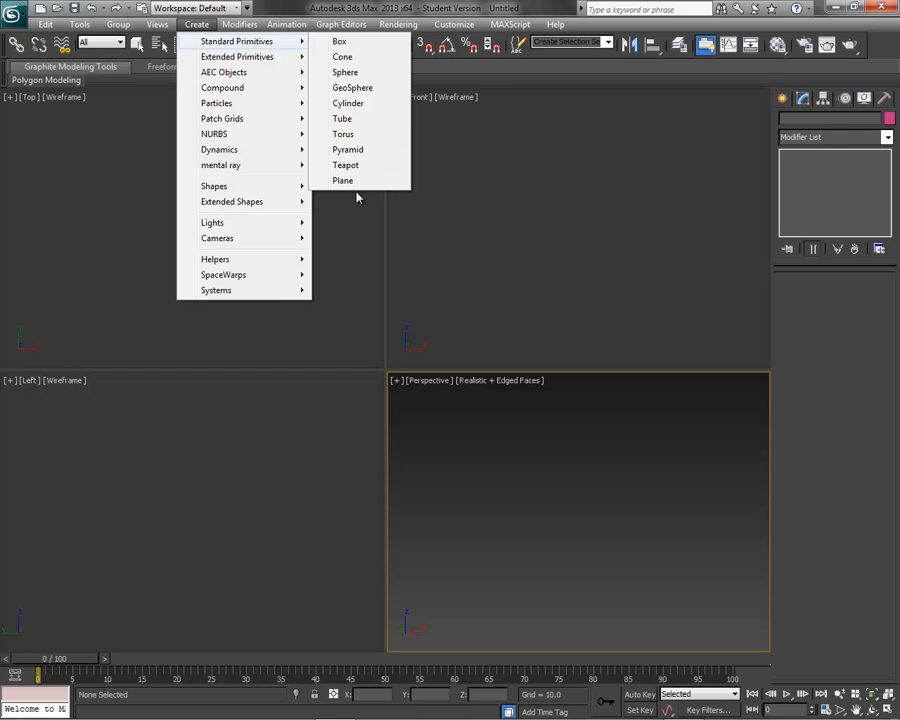
pyautogui.click(342, 180)
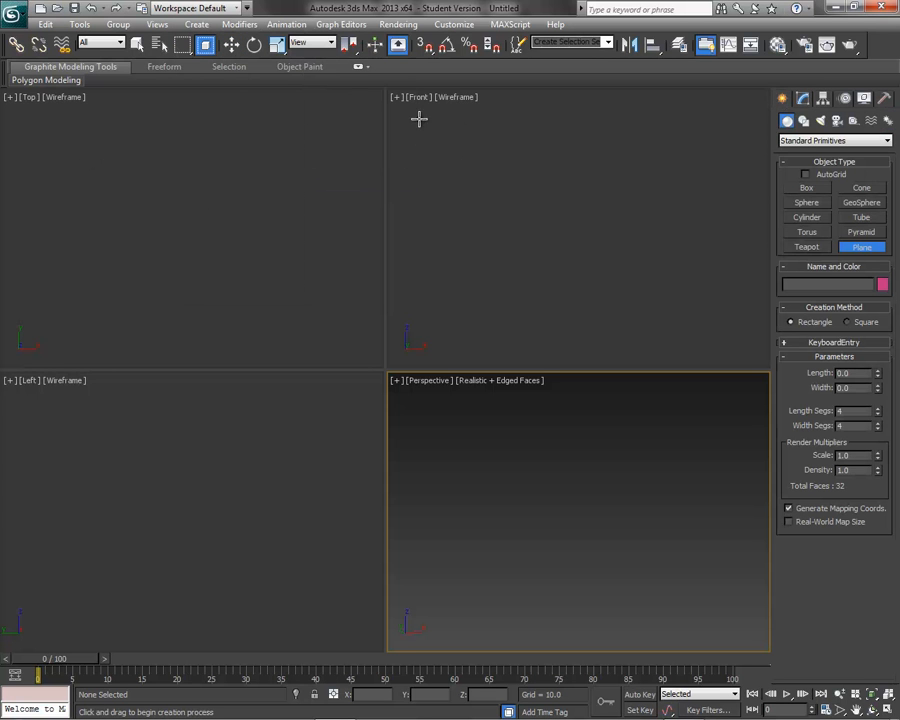
pyautogui.moveTo(472, 125); pyautogui.dragTo(659, 335)
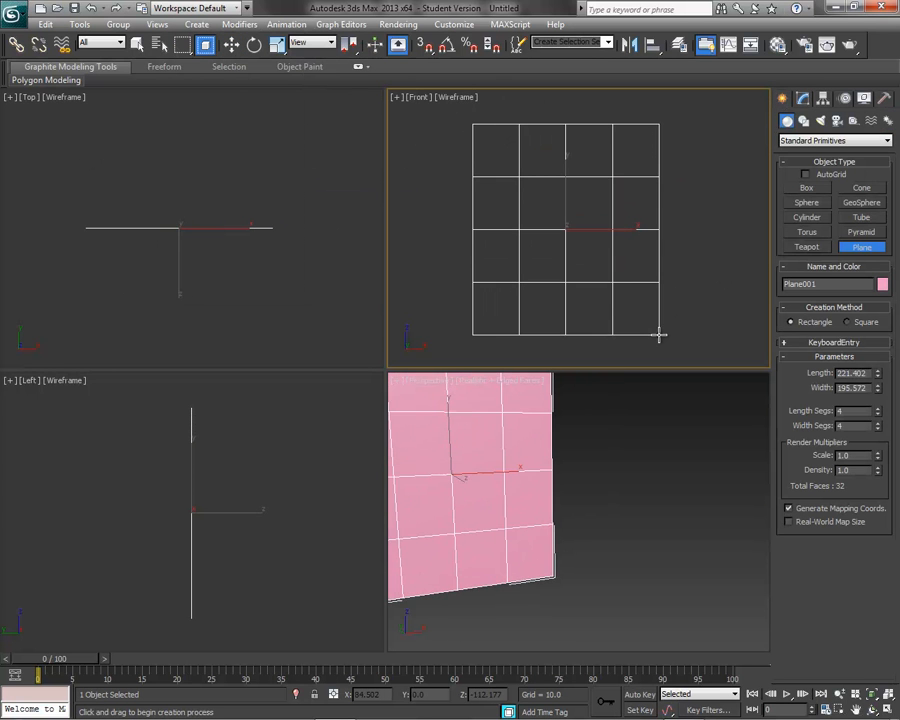
pyautogui.click(231, 45)
pyautogui.click(806, 98)
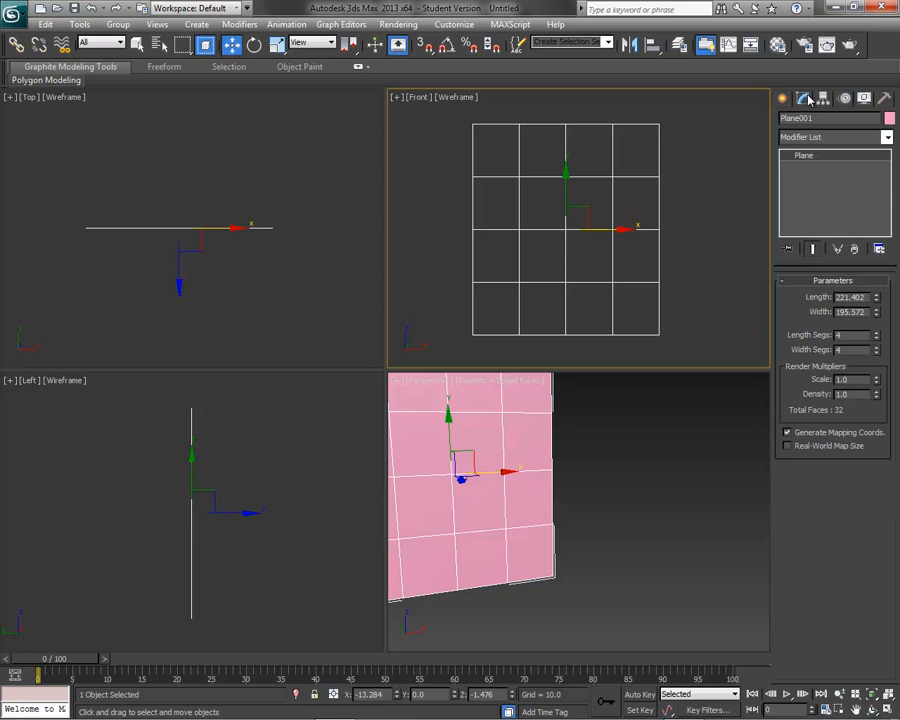
pyautogui.click(887, 137)
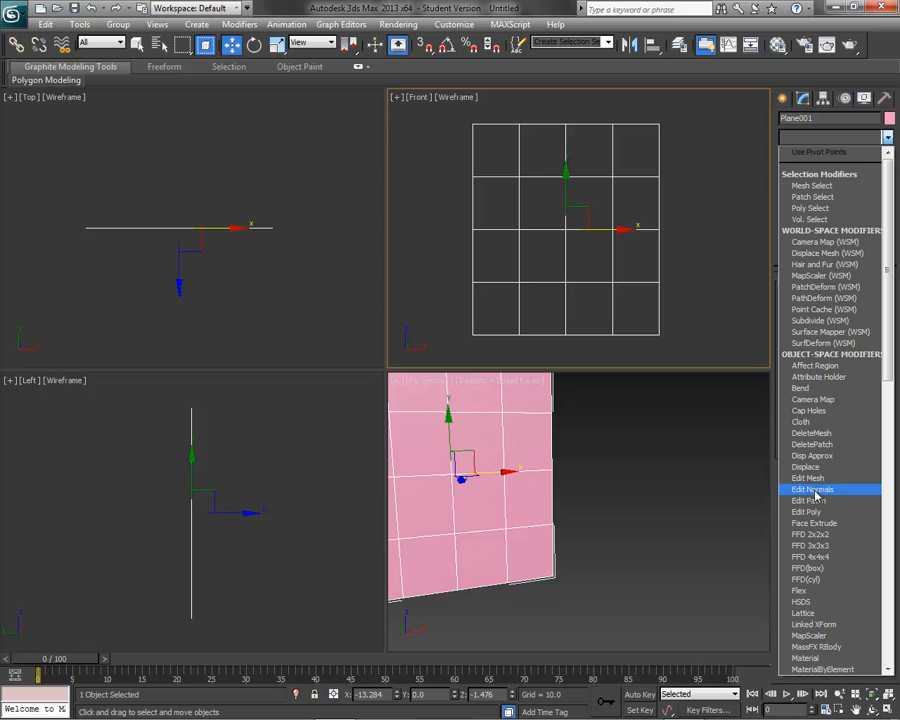
pyautogui.click(810, 599)
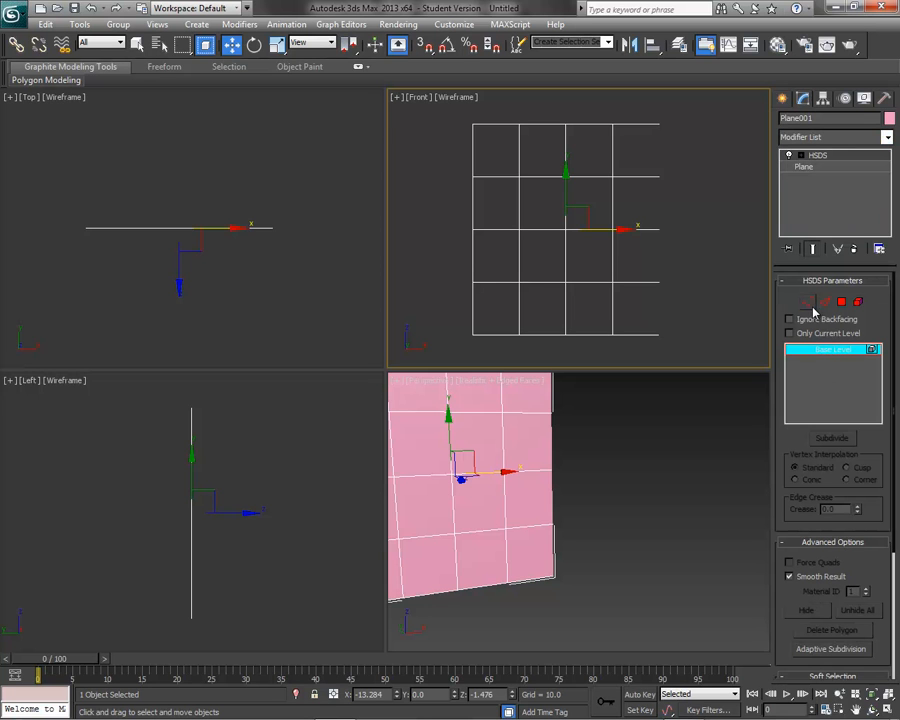
pyautogui.click(808, 302)
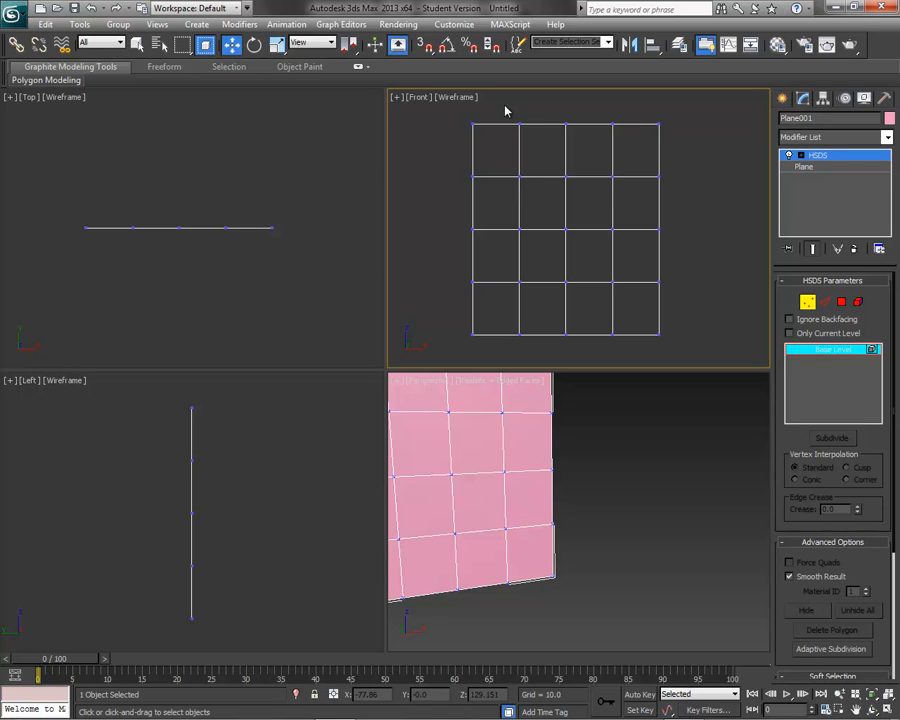
pyautogui.click(856, 249)
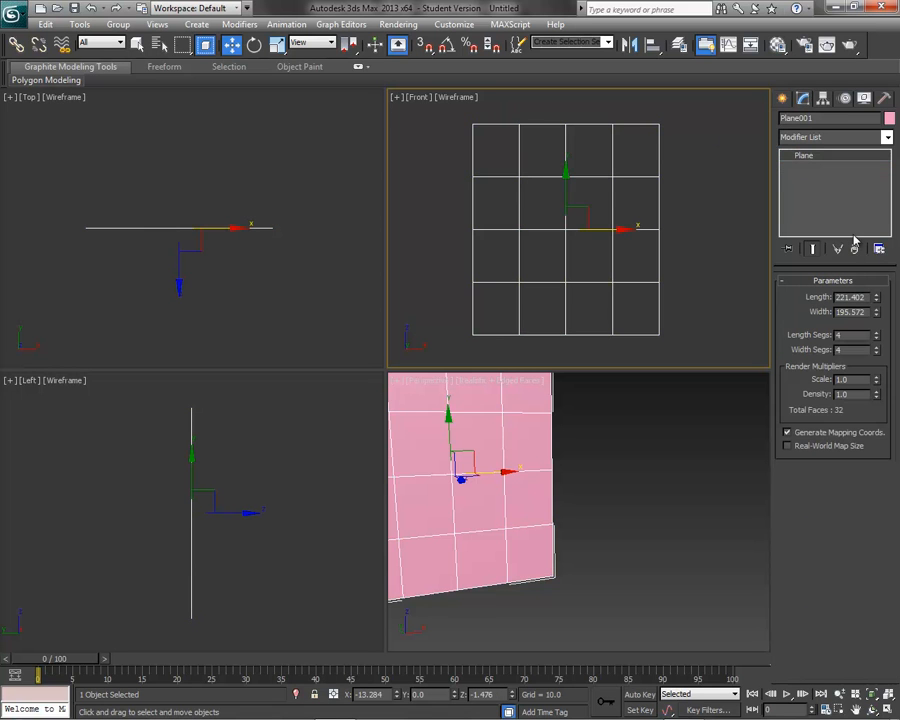
# - Add an Edit Poly modifier and move the plane's second and fourth vertex columns about 45.8 along Y to form a zigzag
pyautogui.click(887, 137)
pyautogui.click(826, 512)
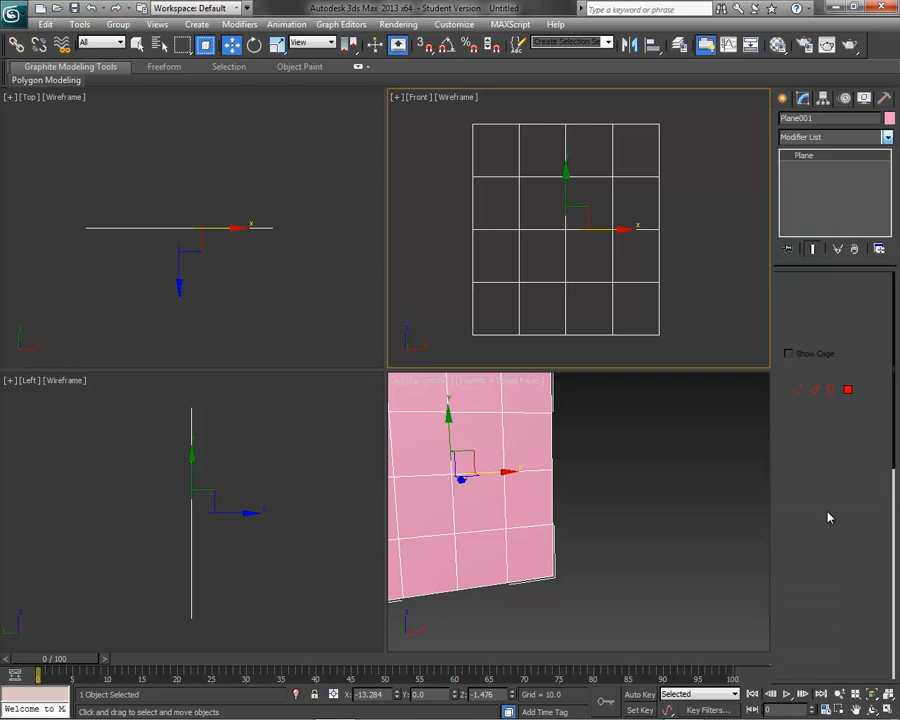
pyautogui.click(798, 308)
pyautogui.moveTo(508, 111); pyautogui.dragTo(549, 355)
pyautogui.keyDown('ctrl'); pyautogui.moveTo(582, 117); pyautogui.dragTo(623, 353); pyautogui.keyUp('ctrl')
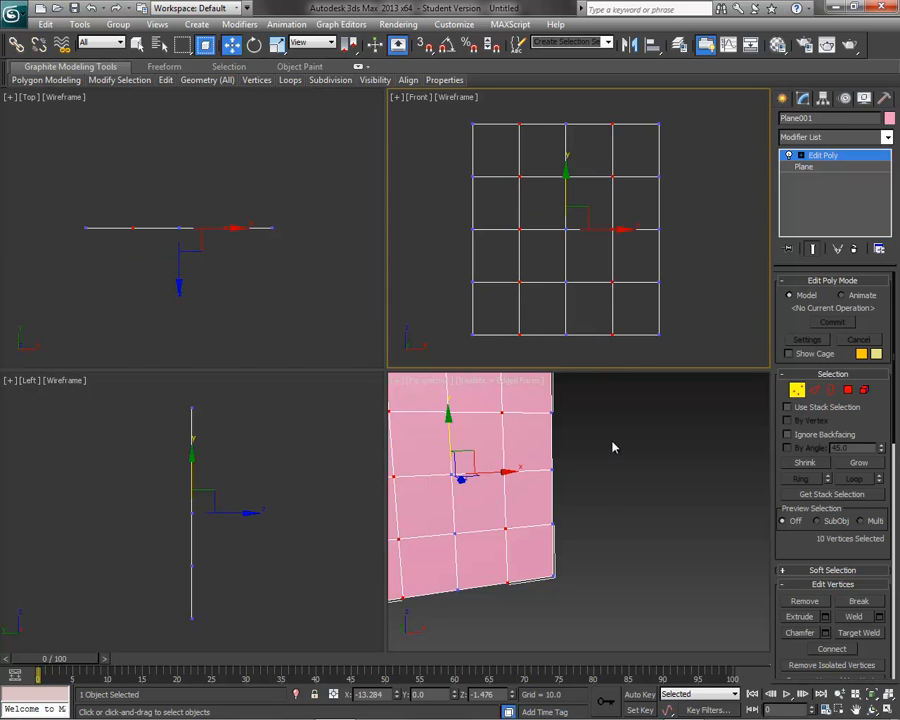
pyautogui.moveTo(613, 447); pyautogui.dragTo(680, 463, button='middle')
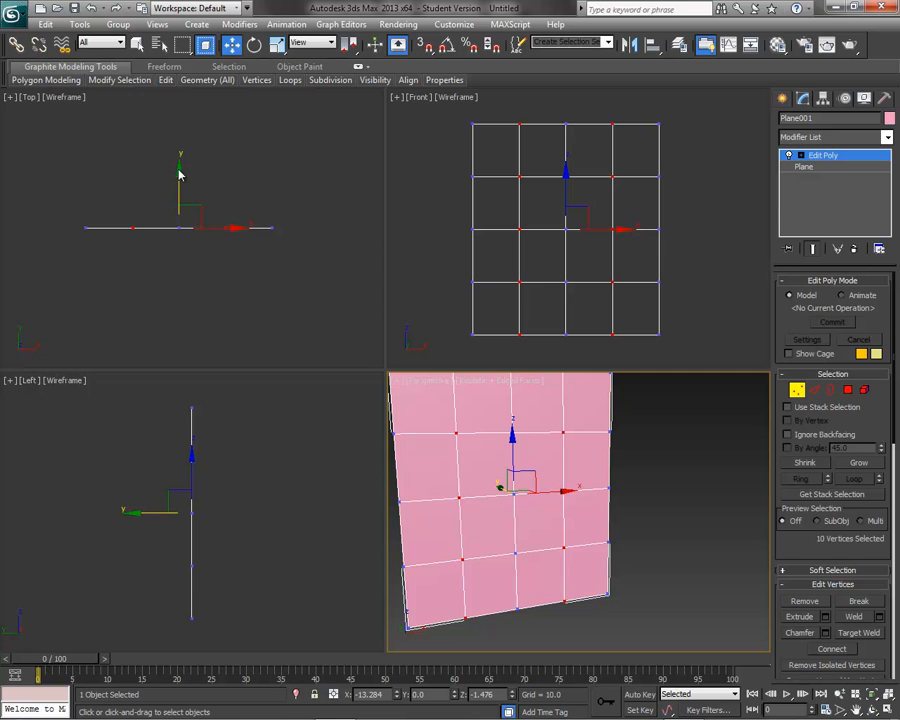
pyautogui.moveTo(179, 176); pyautogui.dragTo(181, 127)
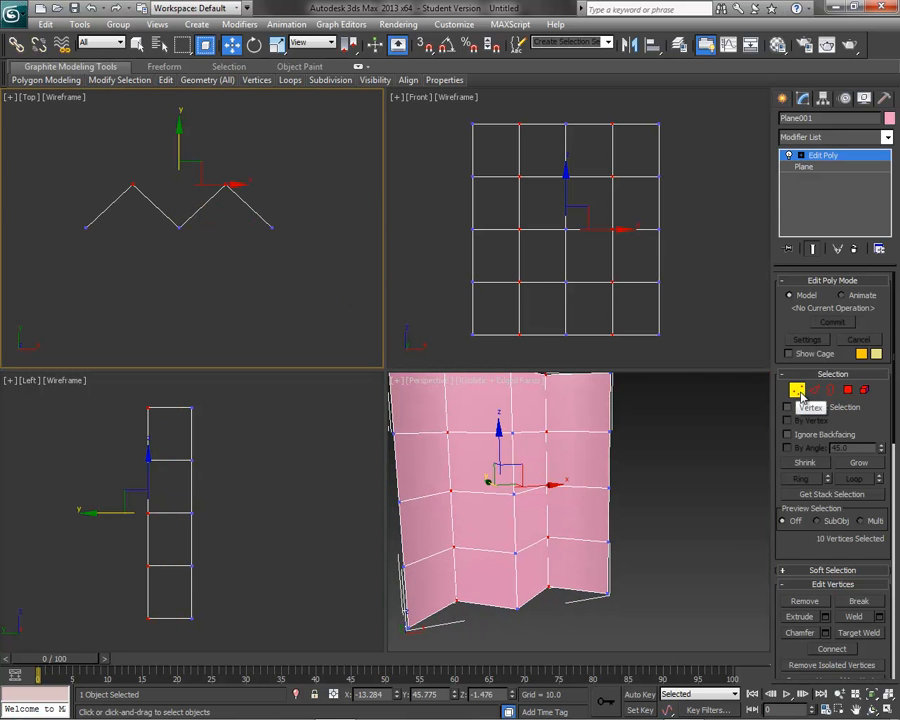
# - Select the whole folded plane as an element, clear all its smoothing groups, and deselect it
pyautogui.click(865, 390)
pyautogui.click(596, 454)
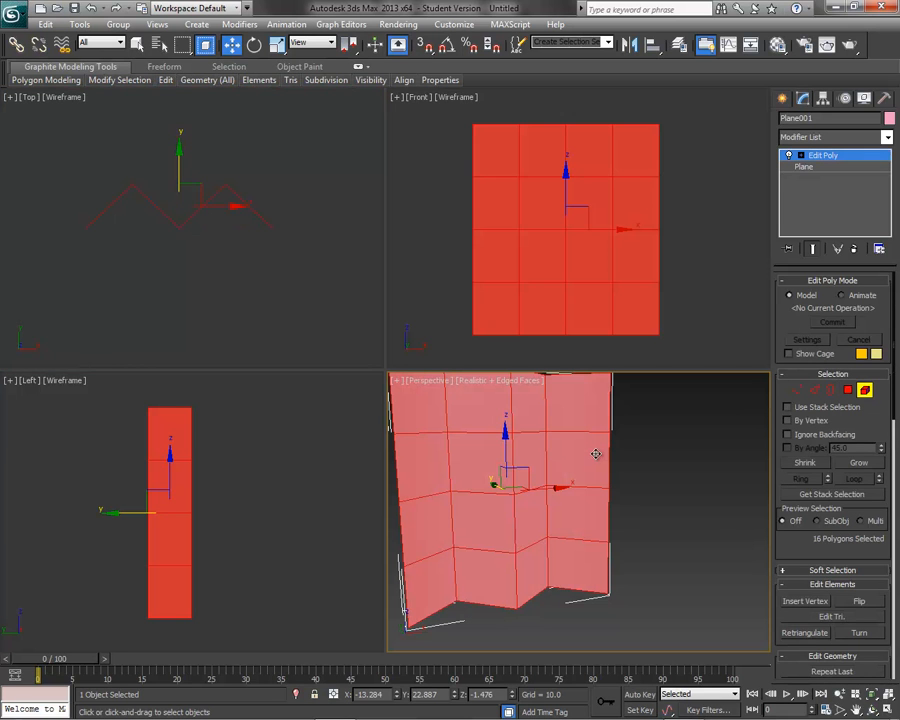
pyautogui.scroll(-5, 892, 478)
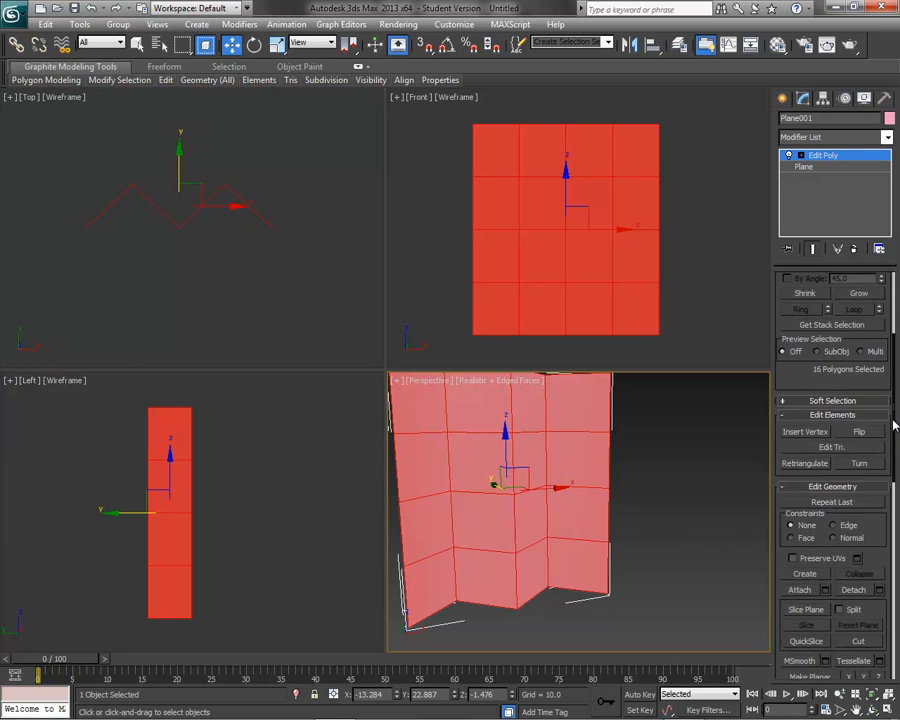
pyautogui.moveTo(895, 470); pyautogui.dragTo(898, 600)
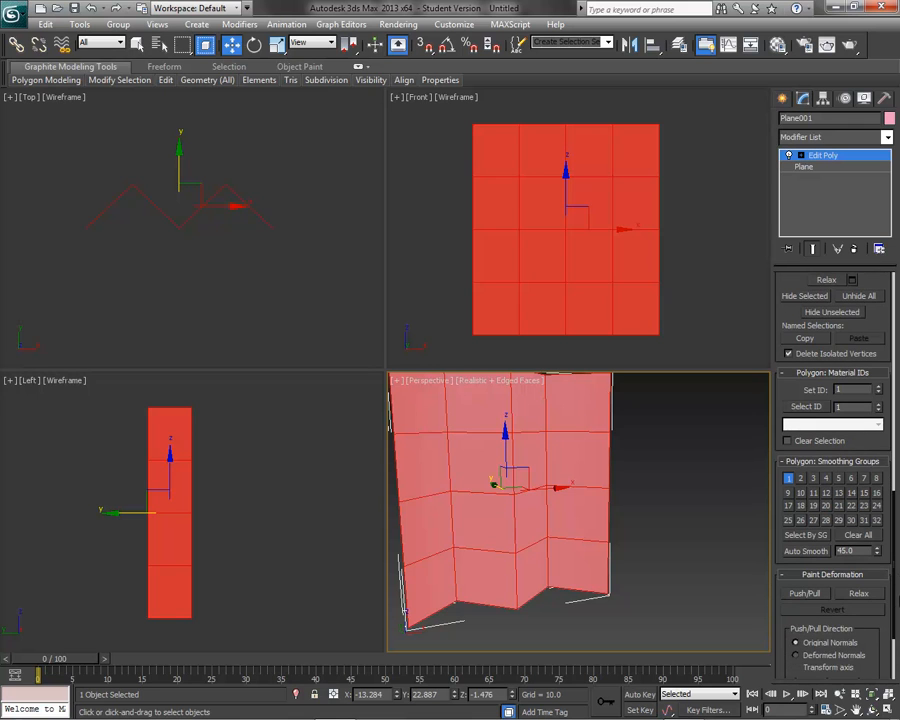
pyautogui.click(856, 535)
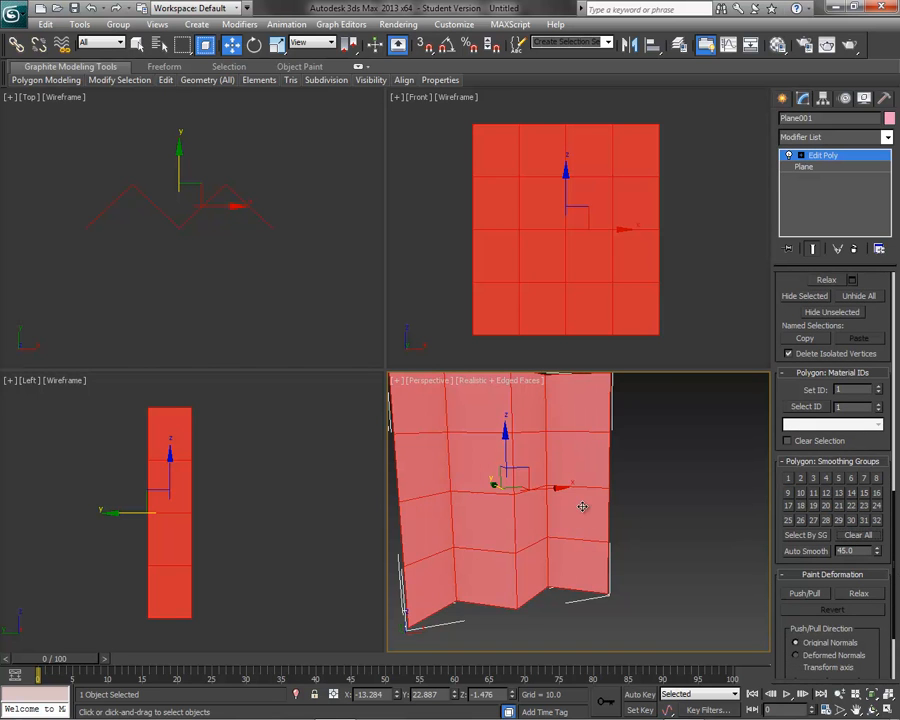
pyautogui.click(716, 502)
# - Render the Perspective view to check the faceted folds, and close the render
pyautogui.keyDown('alt'); pyautogui.moveTo(679, 464); pyautogui.dragTo(713, 472, button='middle'); pyautogui.keyUp('alt')
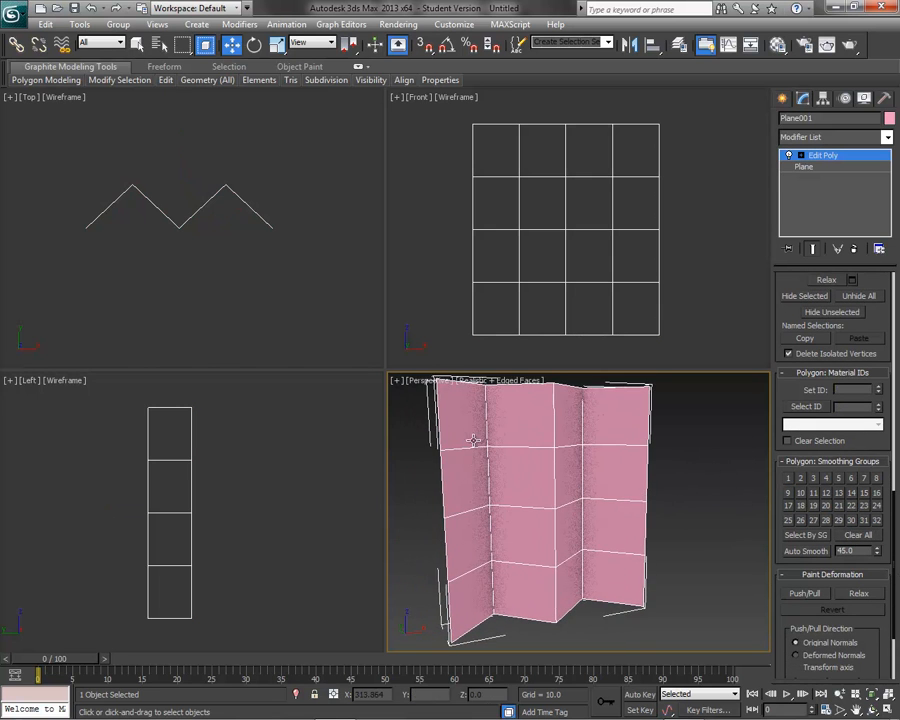
pyautogui.click(850, 44)
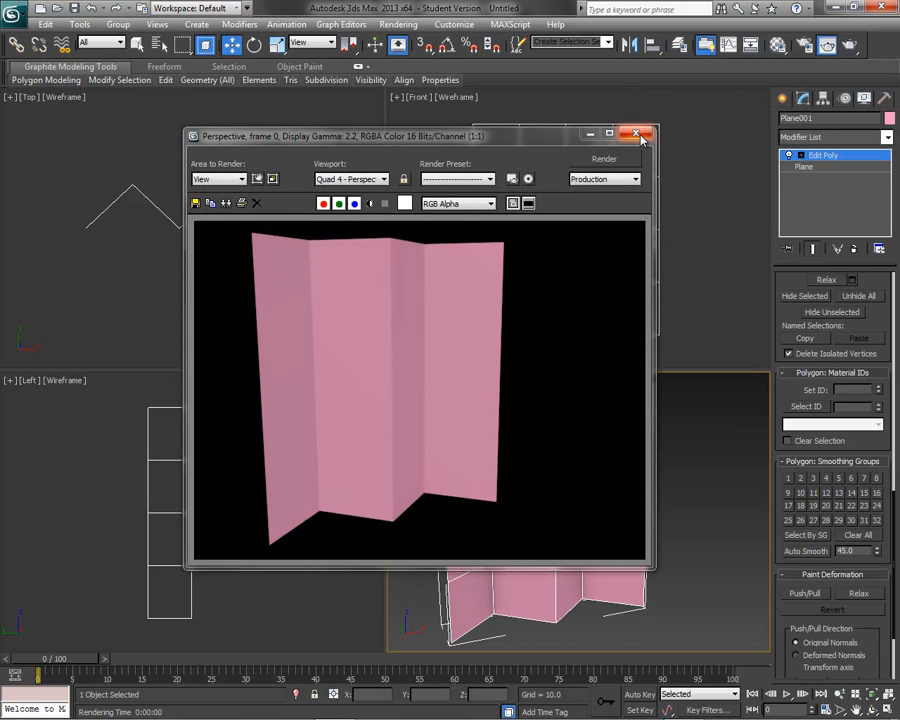
pyautogui.click(635, 132)
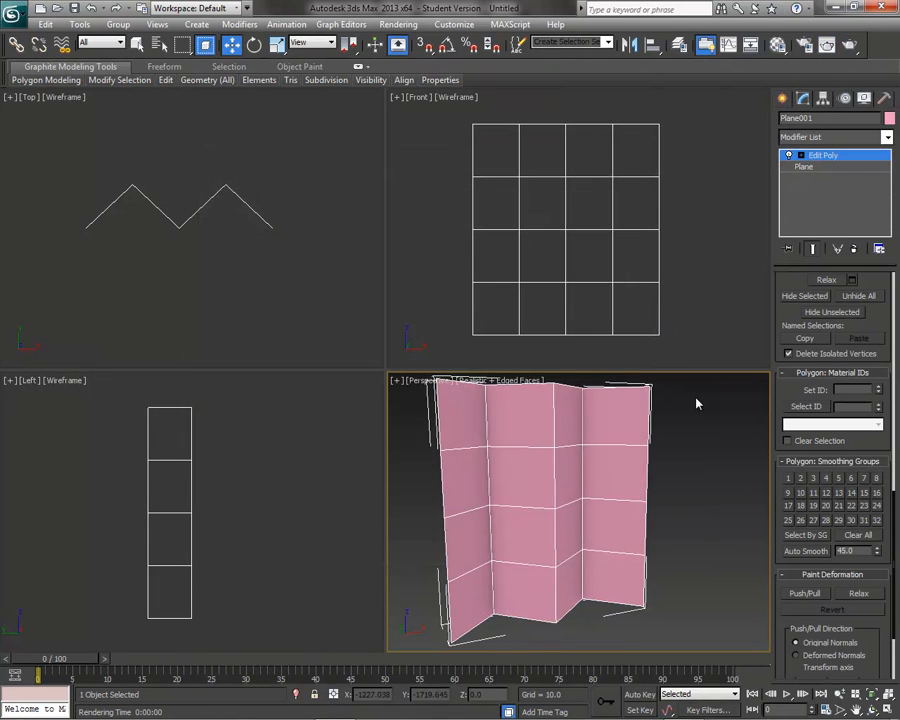
# - Add an HSDS modifier above Edit Poly and check the plane in a Perspective render
pyautogui.click(887, 137)
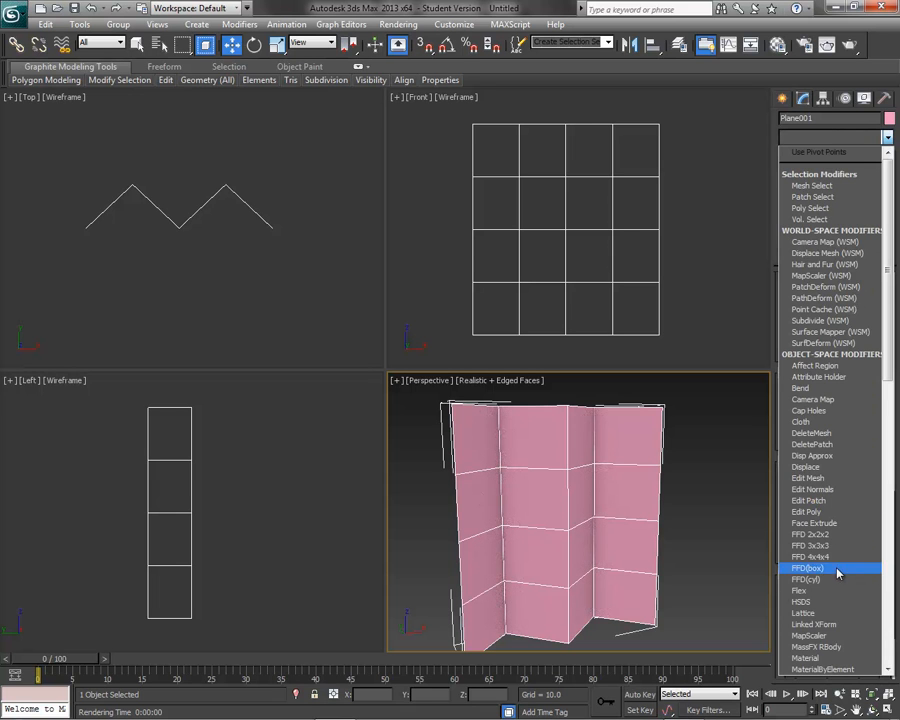
pyautogui.click(805, 601)
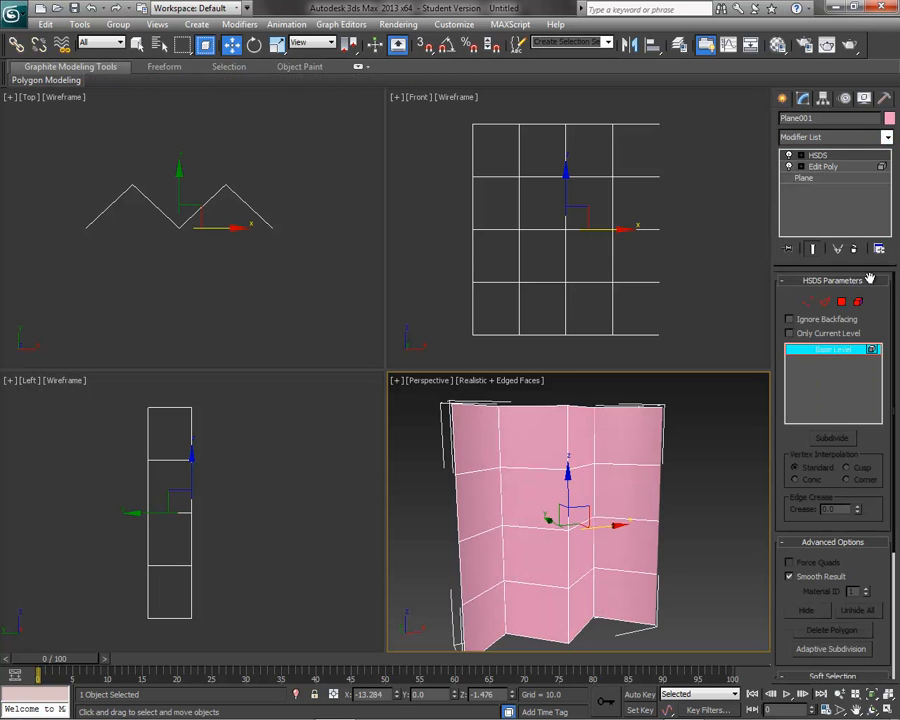
pyautogui.click(828, 44)
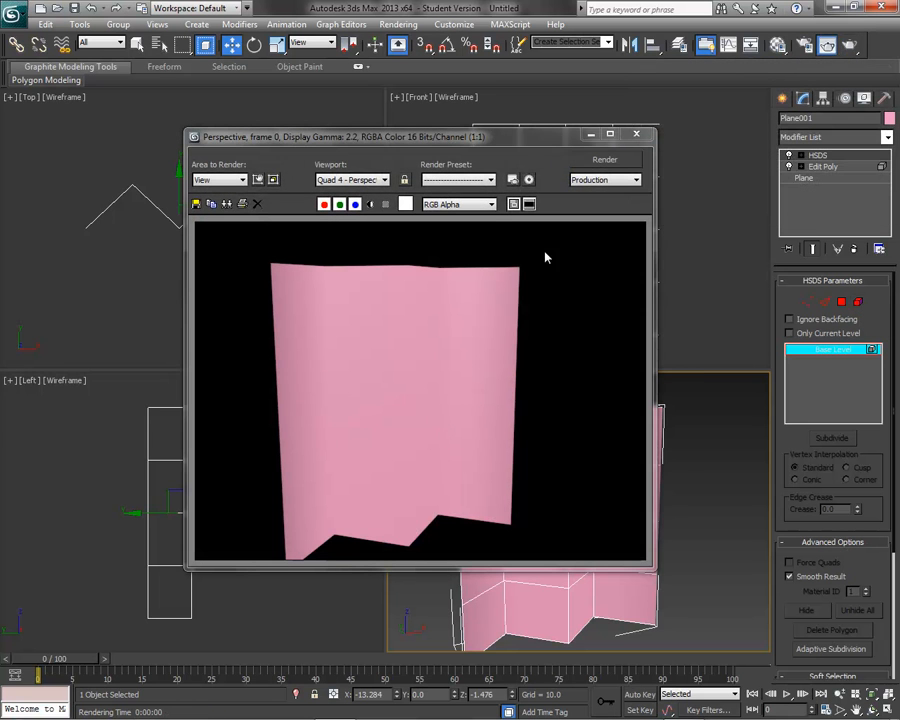
pyautogui.click(636, 133)
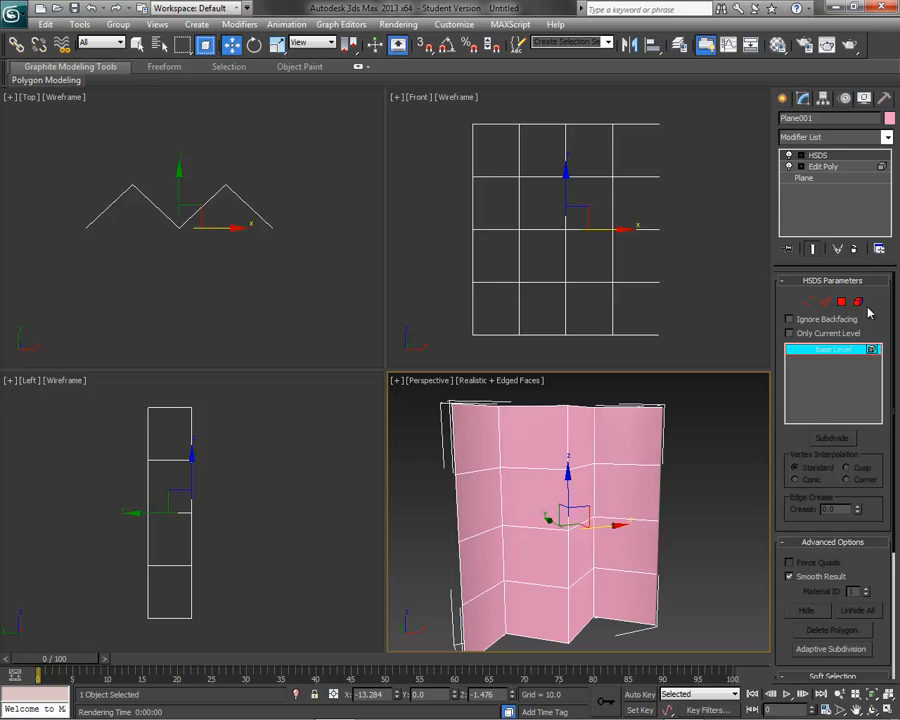
# - Select the whole plane as an HSDS element, subdivide it three times to Level 3, and deselect the object
pyautogui.click(858, 301)
pyautogui.click(599, 518)
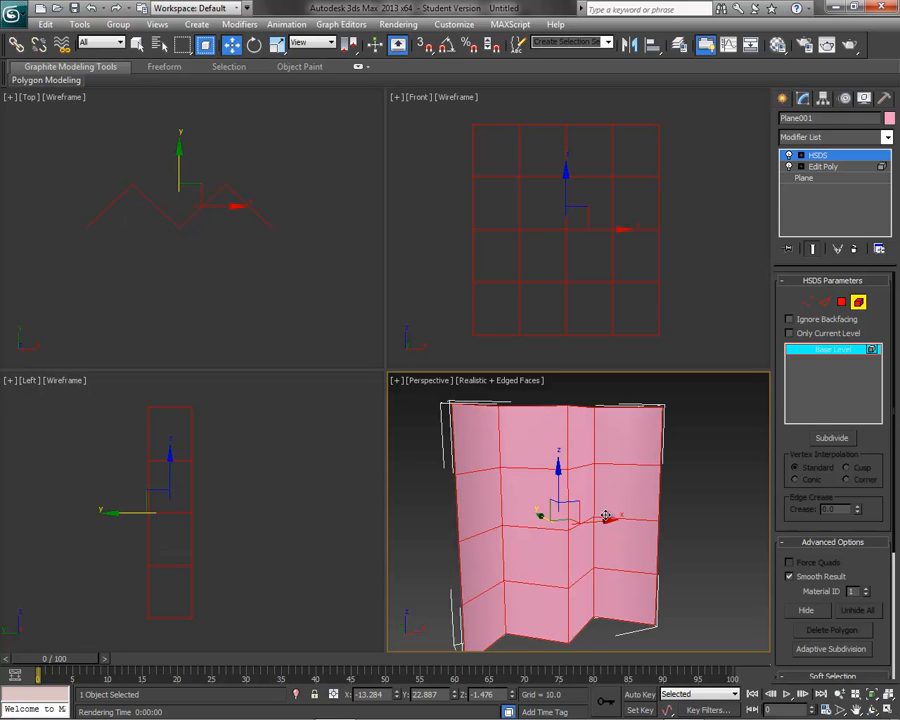
pyautogui.click(831, 438)
pyautogui.click(838, 440)
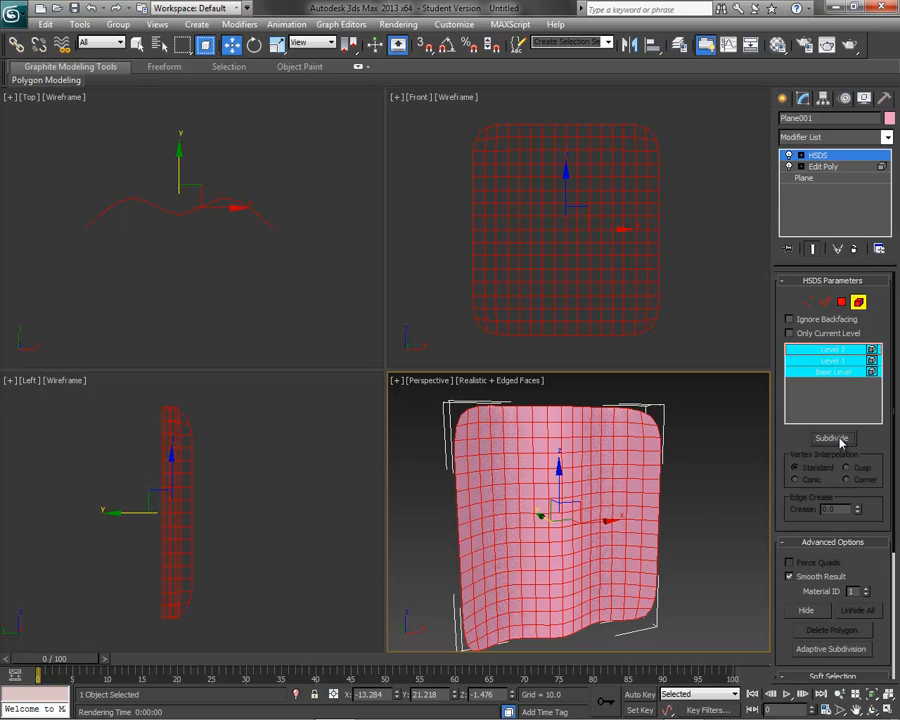
pyautogui.click(838, 440)
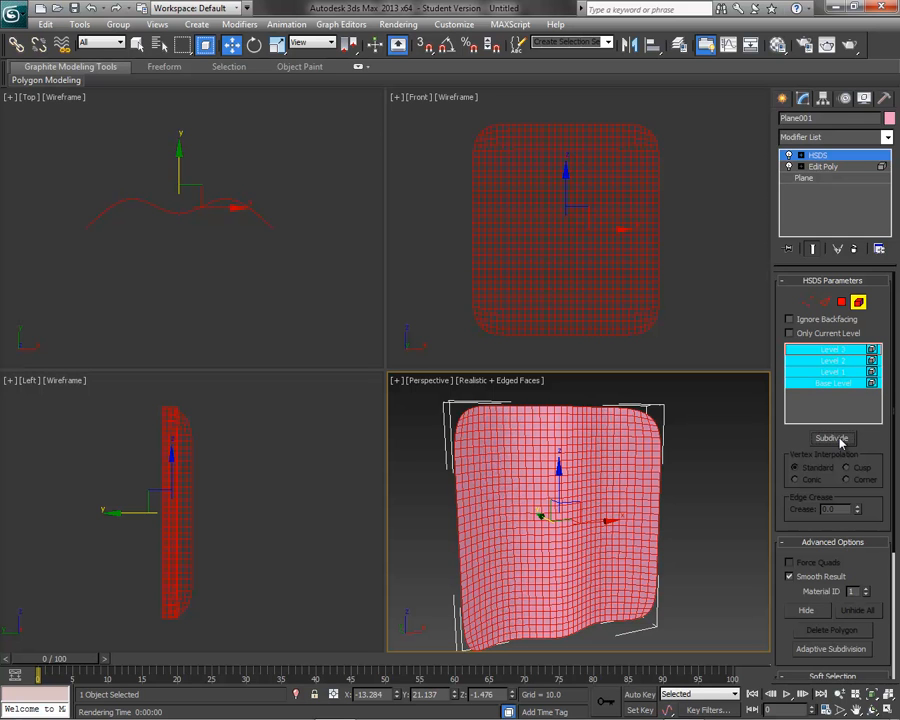
pyautogui.click(857, 303)
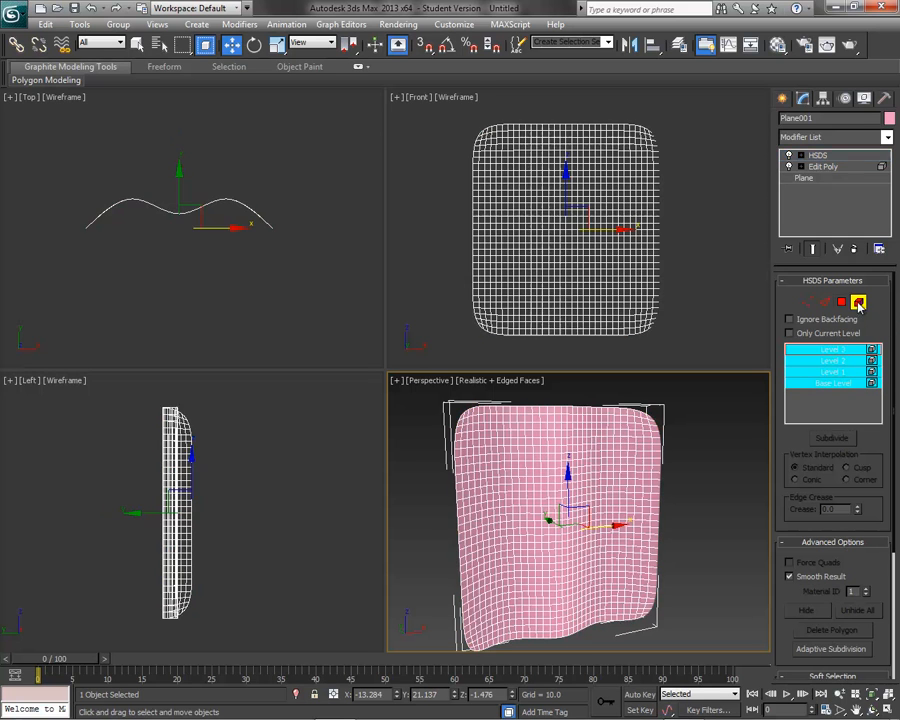
pyautogui.click(668, 527)
pyautogui.keyDown('alt'); pyautogui.moveTo(668, 527); pyautogui.dragTo(616, 533, button='middle'); pyautogui.keyUp('alt')
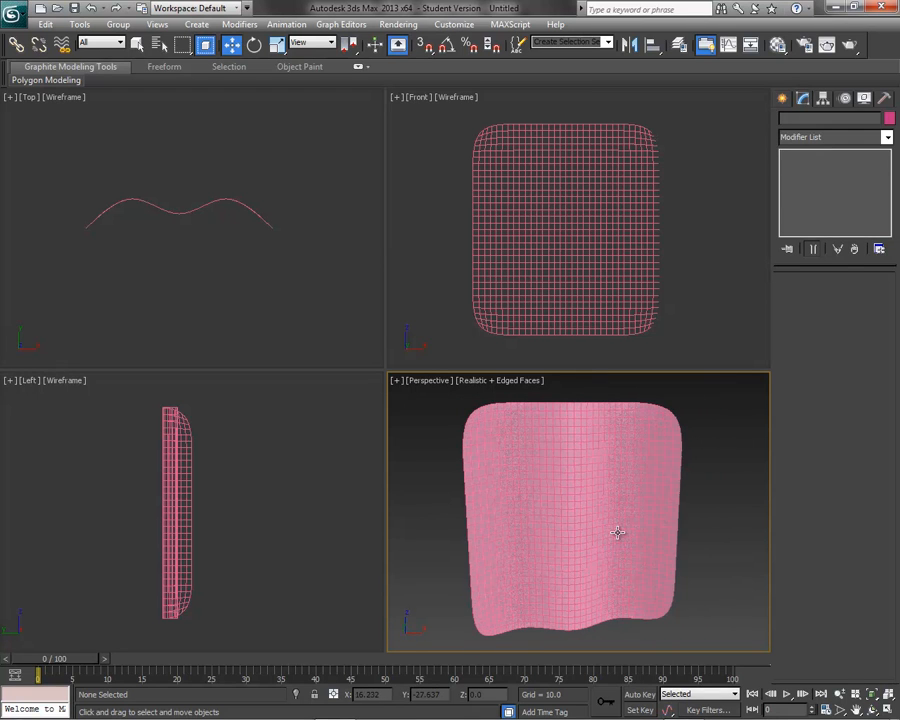
# - Select the folded plane and show its HSDS control vertices at the Base Level
pyautogui.click(585, 516)
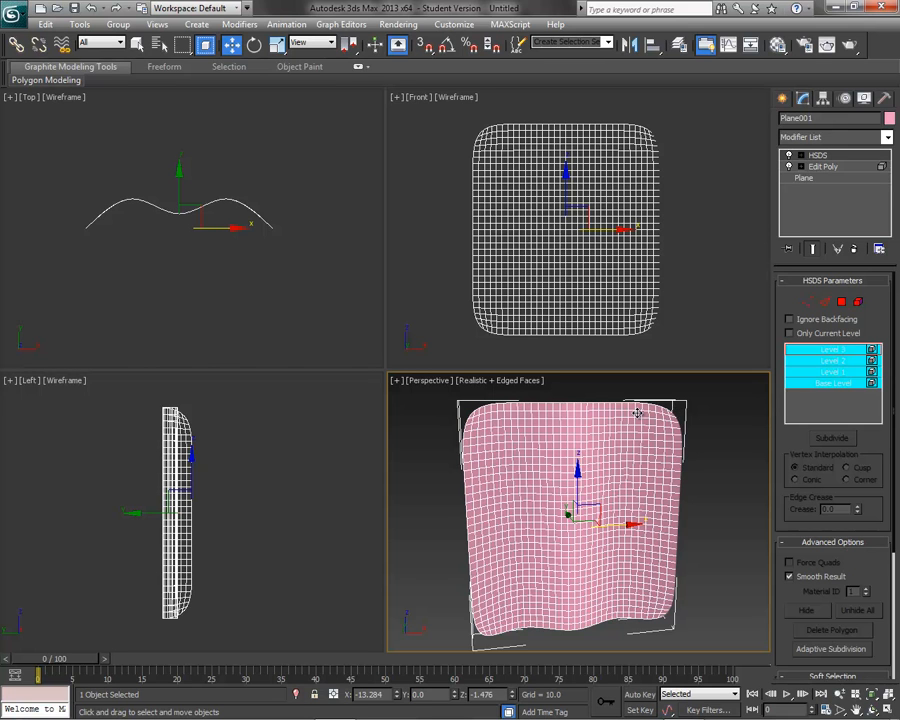
pyautogui.click(848, 373)
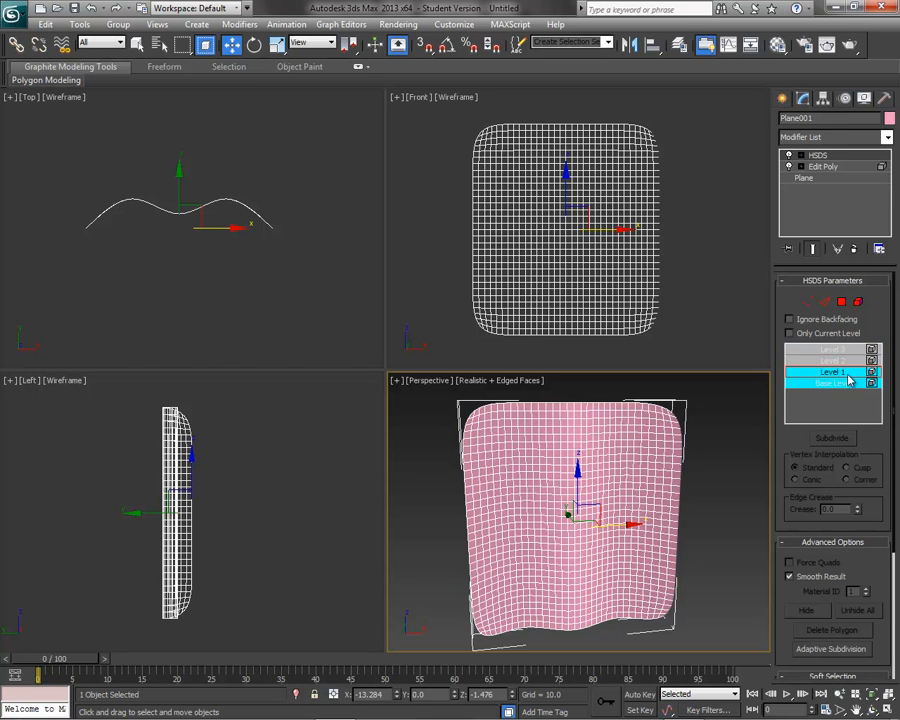
pyautogui.click(848, 384)
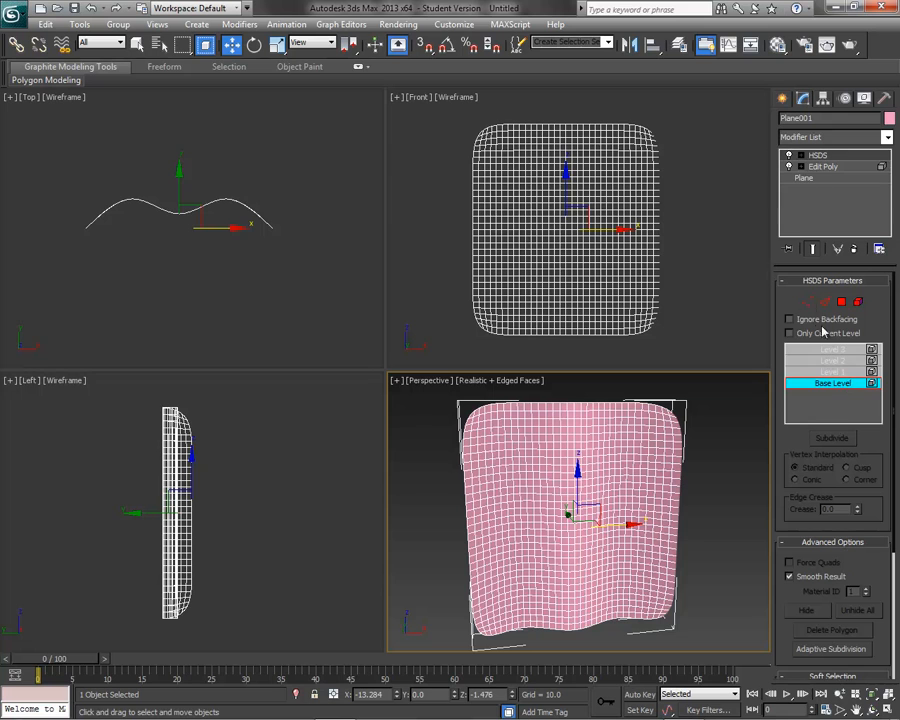
pyautogui.click(807, 302)
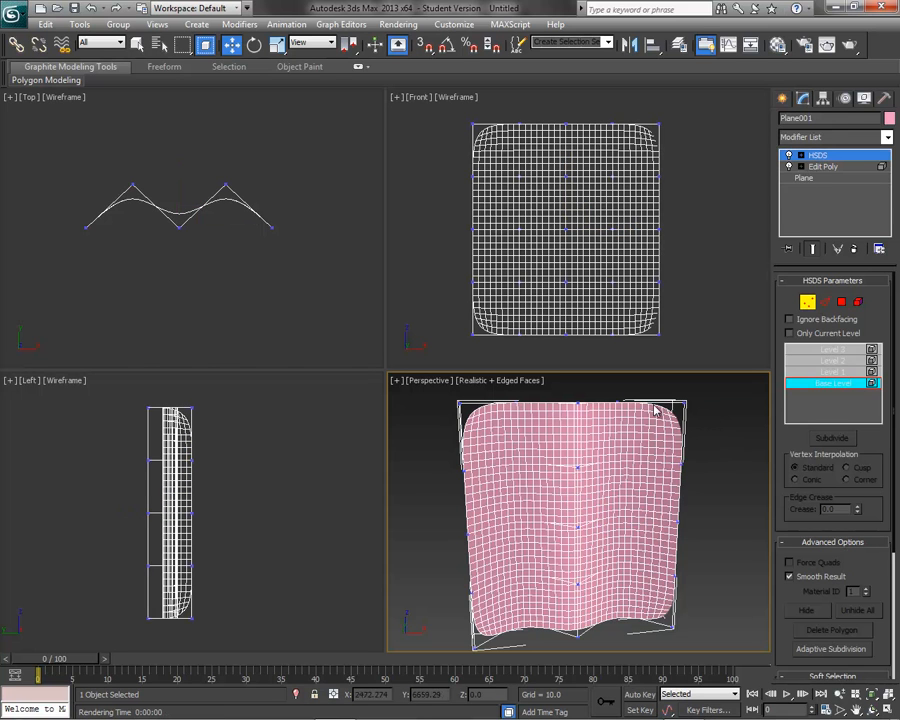
# - At HSDS Level 1, move the plane's upper-left corner vertex outward along X in the Front view, in line with the side edge
pyautogui.click(826, 373)
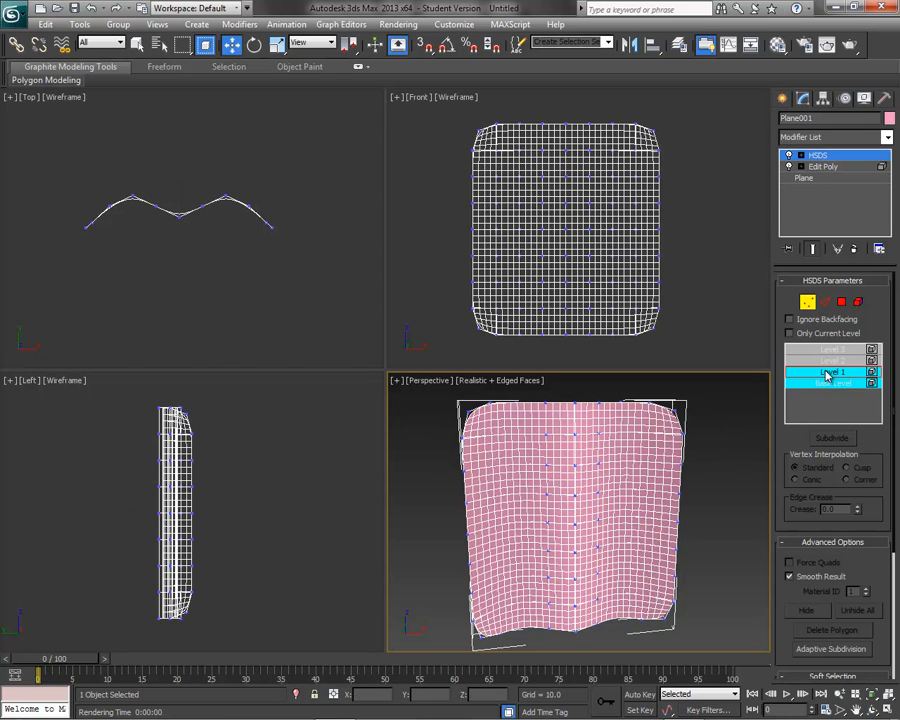
pyautogui.moveTo(691, 220); pyautogui.dragTo(698, 227, button='middle')
pyautogui.scroll(5, 698, 227)
pyautogui.moveTo(396, 202); pyautogui.dragTo(767, 487, button='middle')
pyautogui.moveTo(677, 283); pyautogui.dragTo(537, 251, button='middle')
pyautogui.moveTo(542, 227); pyautogui.dragTo(577, 253)
pyautogui.click(562, 194)
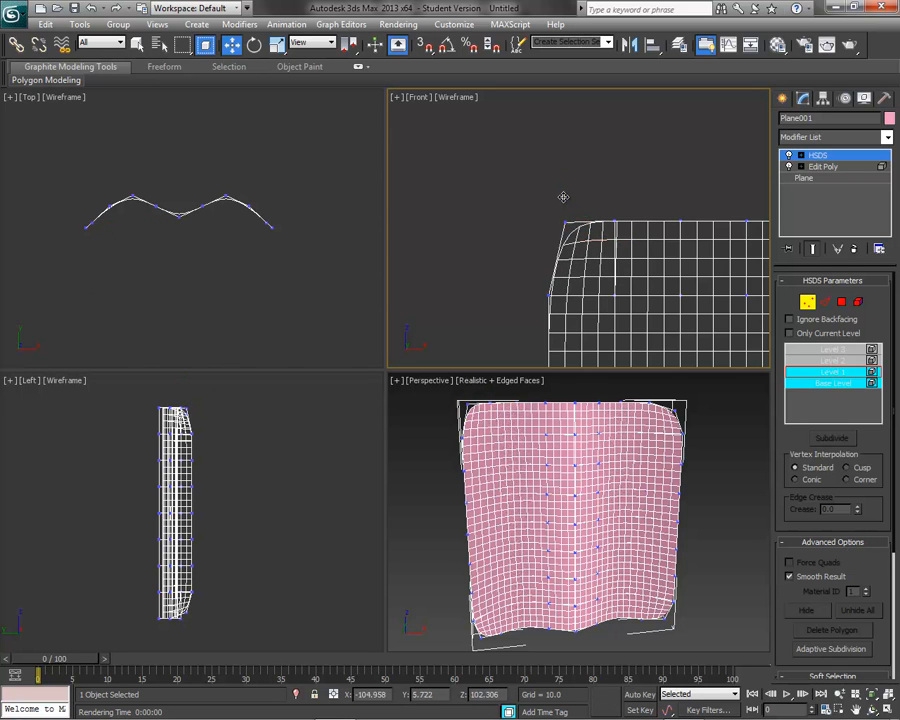
pyautogui.click(567, 222)
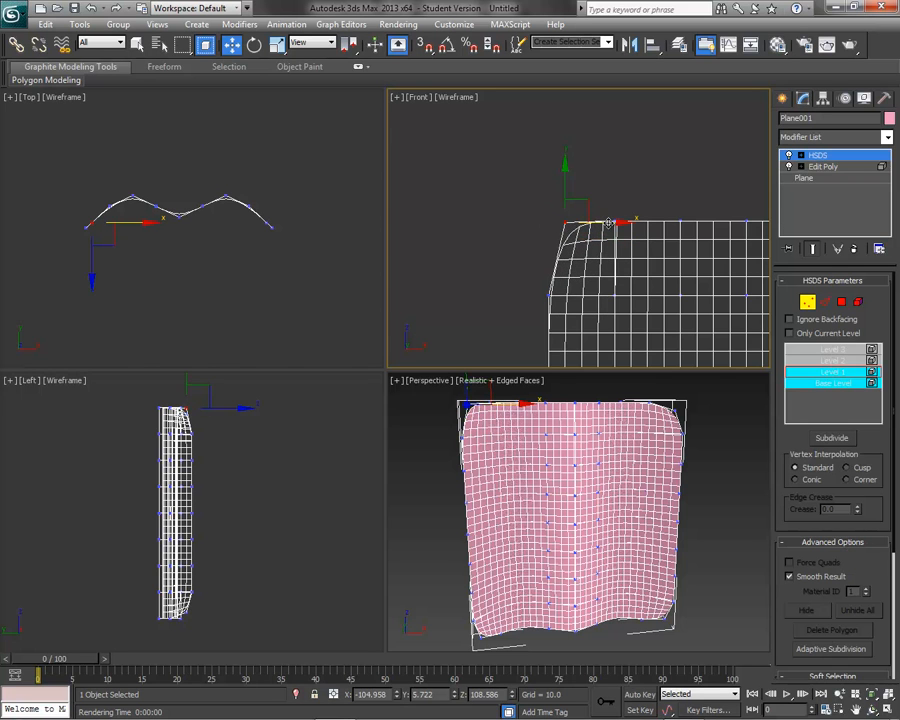
pyautogui.moveTo(622, 222); pyautogui.dragTo(606, 221)
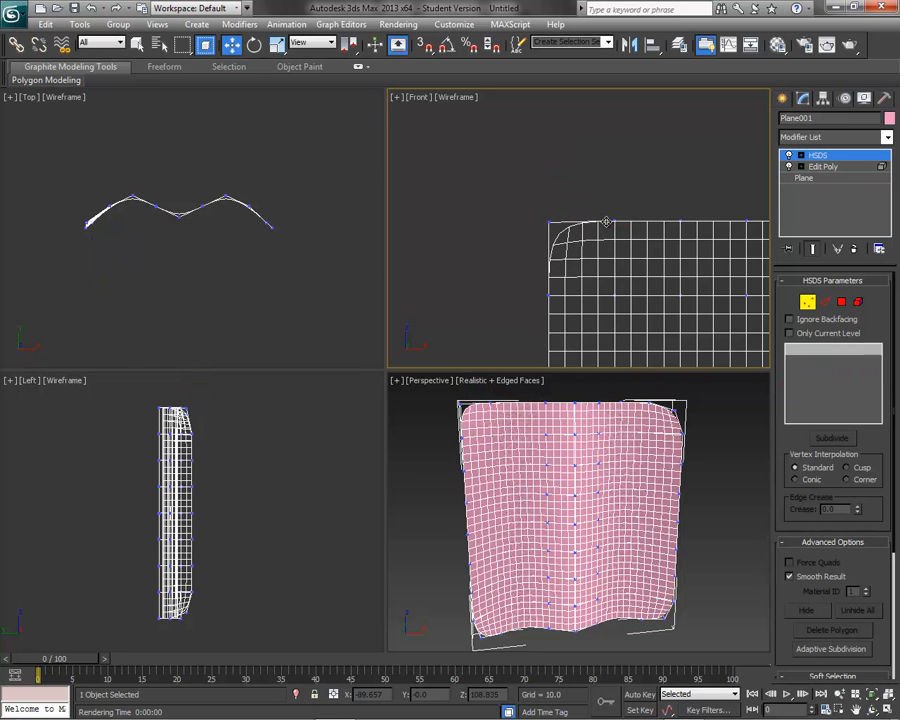
# - At HSDS Level 2, move the upper-left corner vertex up and outward in the Front view to square the corner further
pyautogui.click(822, 361)
pyautogui.moveTo(538, 206); pyautogui.dragTo(568, 241)
pyautogui.moveTo(563, 163); pyautogui.dragTo(556, 173)
pyautogui.moveTo(613, 222); pyautogui.dragTo(606, 221)
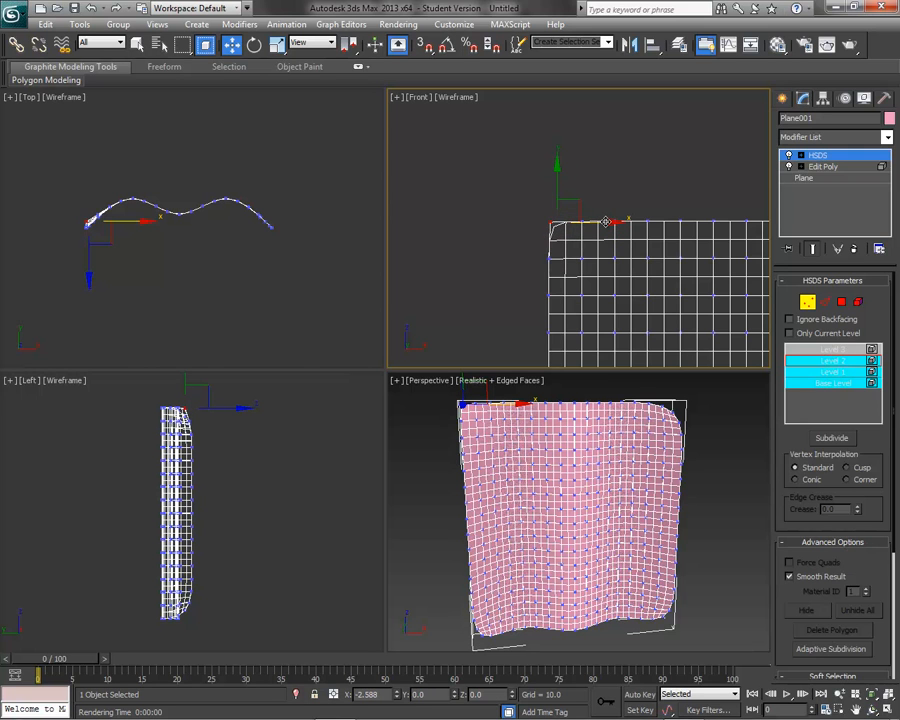
# - At HSDS Level 3, move the upper-left corner vertex out to a sharp corner, exit vertex editing and deselect the plane
pyautogui.click(829, 349)
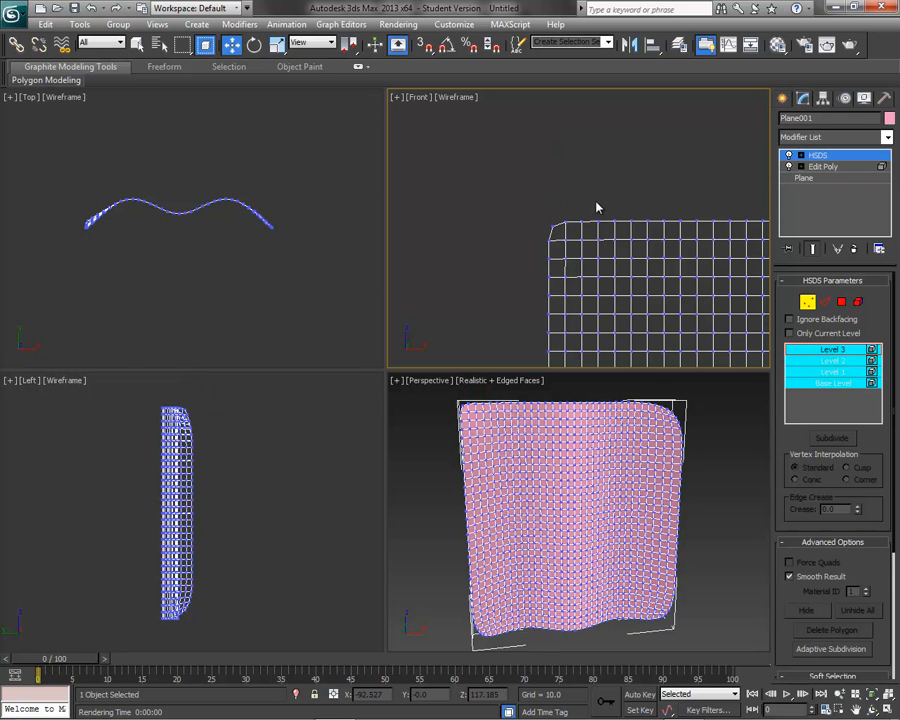
pyautogui.moveTo(541, 212)
pyautogui.mouseDown()
pyautogui.moveTo(556, 234)
pyautogui.moveTo(551, 191)
pyautogui.mouseUp()
pyautogui.moveTo(609, 223); pyautogui.dragTo(603, 222)
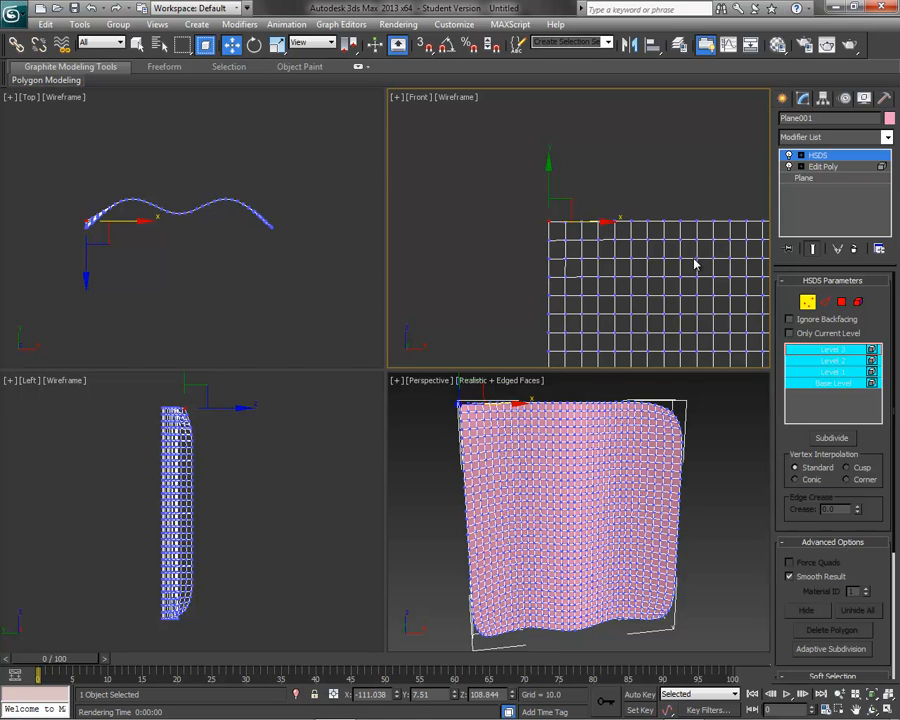
pyautogui.click(808, 302)
pyautogui.click(454, 443)
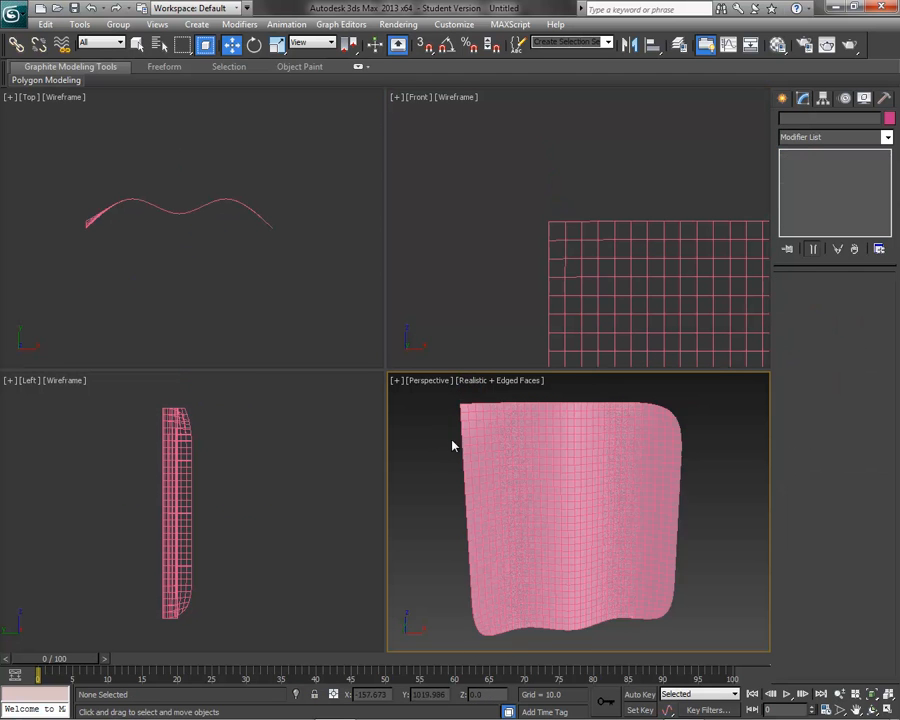
# - Examine the squared corner from different angles in the Perspective view, and reselect the plane
pyautogui.keyDown('alt'); pyautogui.moveTo(603, 457); pyautogui.dragTo(551, 454, button='middle'); pyautogui.keyUp('alt')
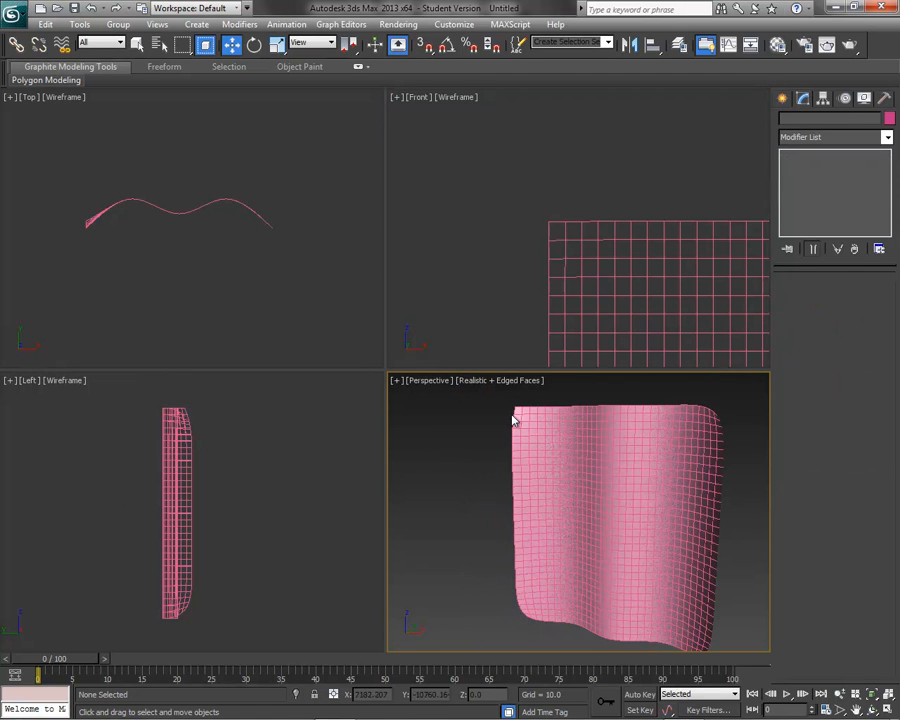
pyautogui.keyDown('alt'); pyautogui.moveTo(623, 514); pyautogui.dragTo(700, 512, button='middle'); pyautogui.keyUp('alt')
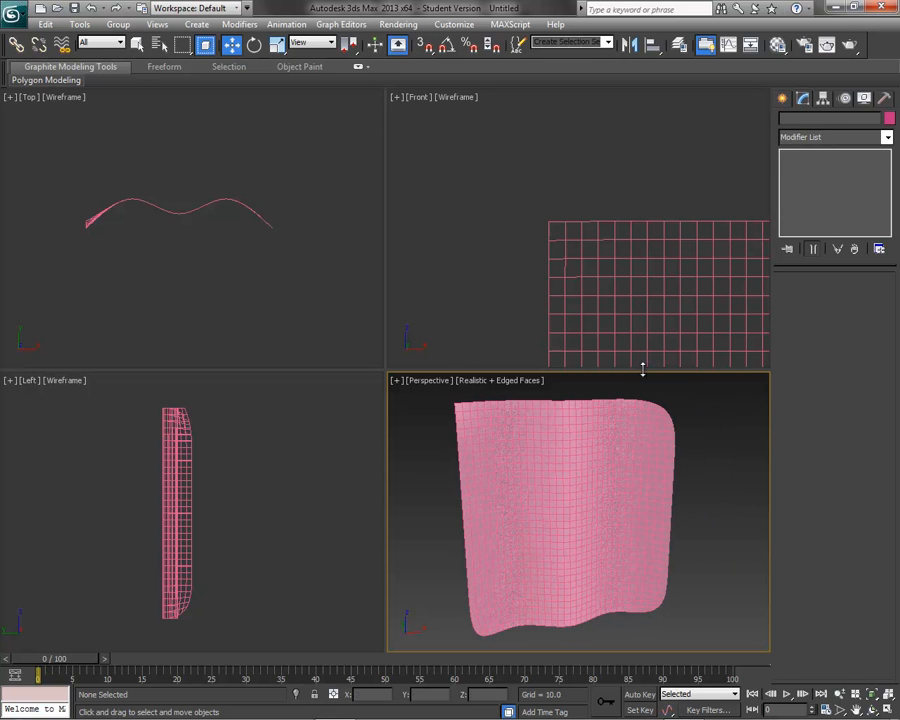
pyautogui.click(623, 456)
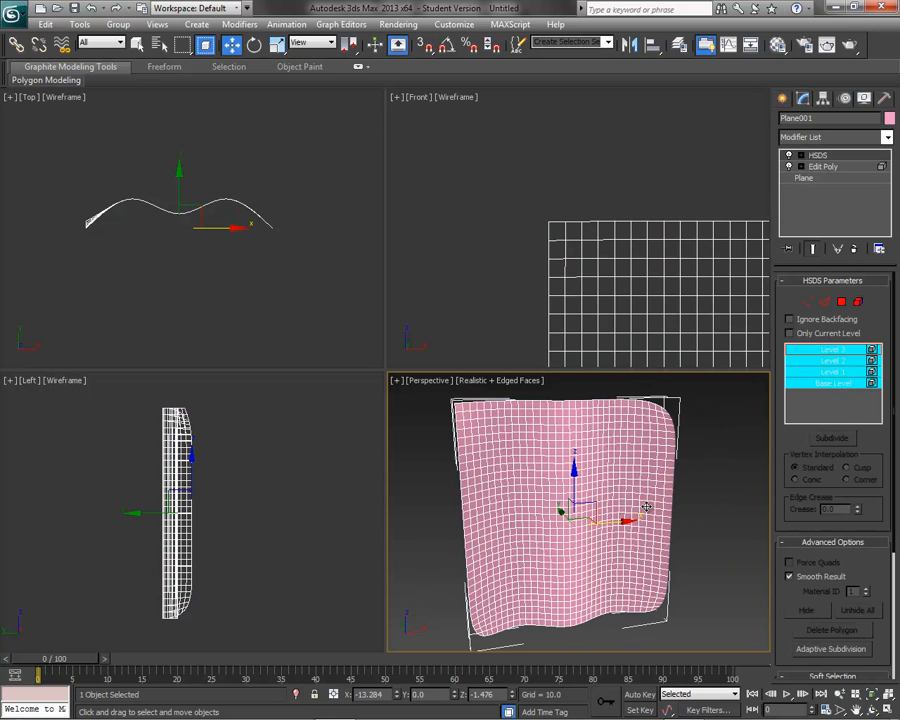